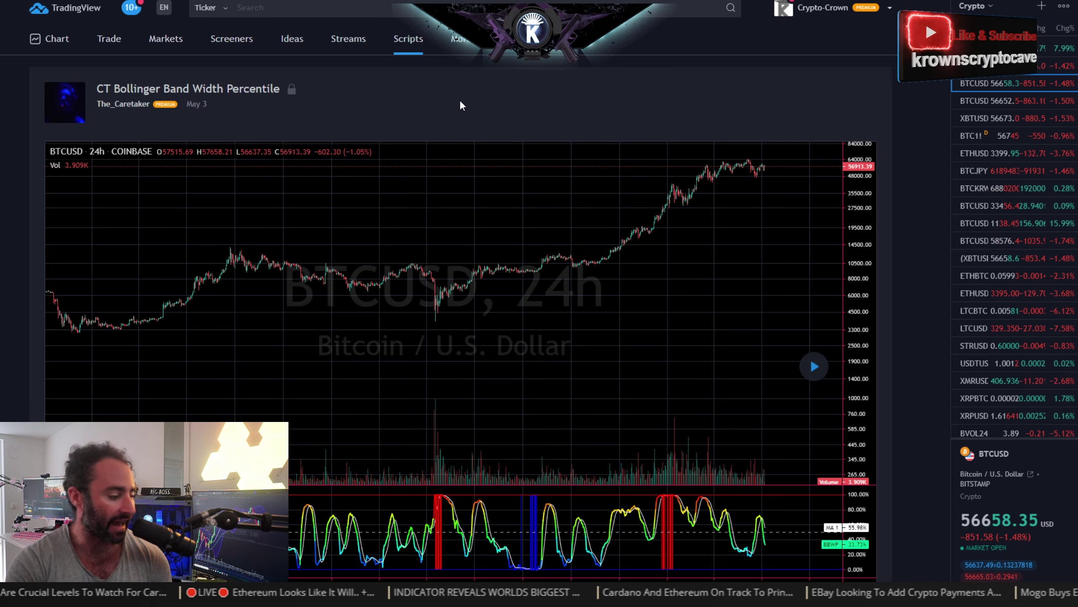
Read through the Bollinger Band Width Percentile script description, from its definitions and properties to the use cases, limitations and final thoughts
{"action": "scroll", "coordinate": [462, 104], "scroll_direction": "down", "scroll_amount": 10}
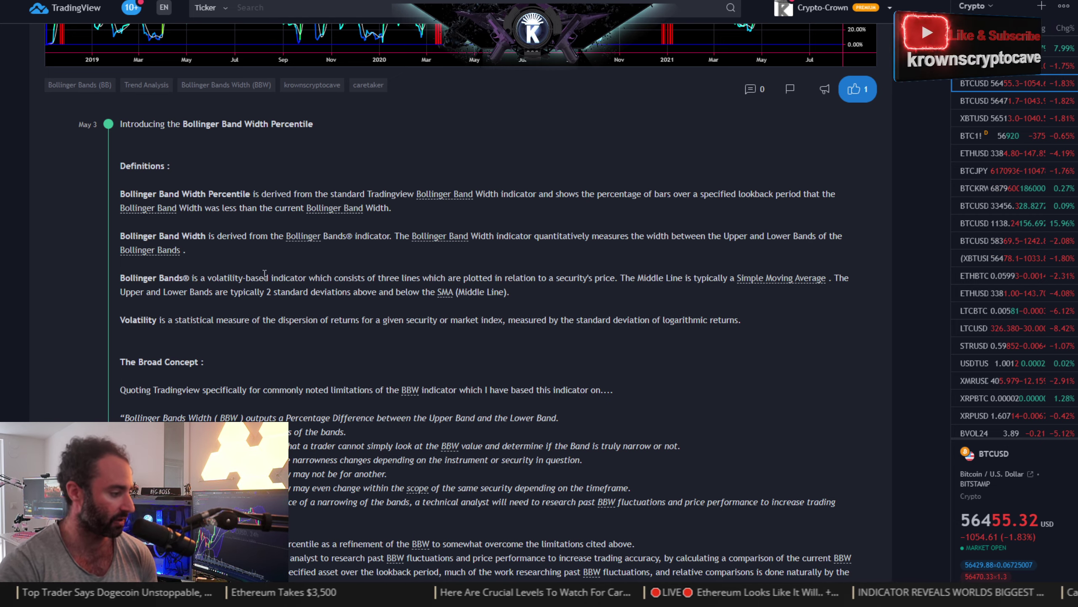
{"action": "scroll", "coordinate": [340, 255], "scroll_direction": "down", "scroll_amount": 8}
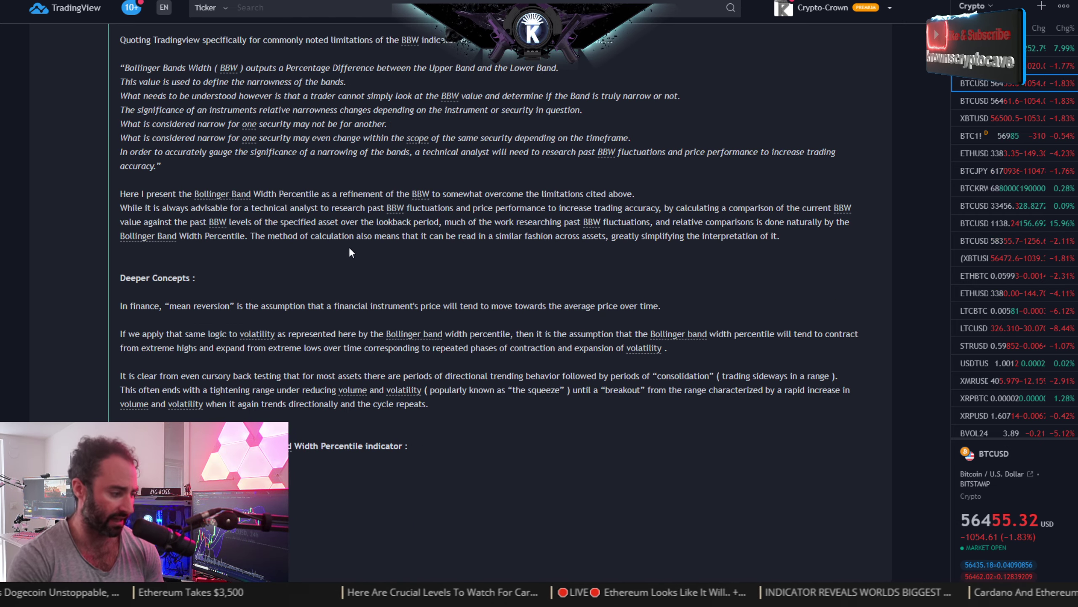
{"action": "scroll", "coordinate": [180, 246], "scroll_direction": "down", "scroll_amount": 7}
{"action": "scroll", "coordinate": [289, 427], "scroll_direction": "down", "scroll_amount": 5}
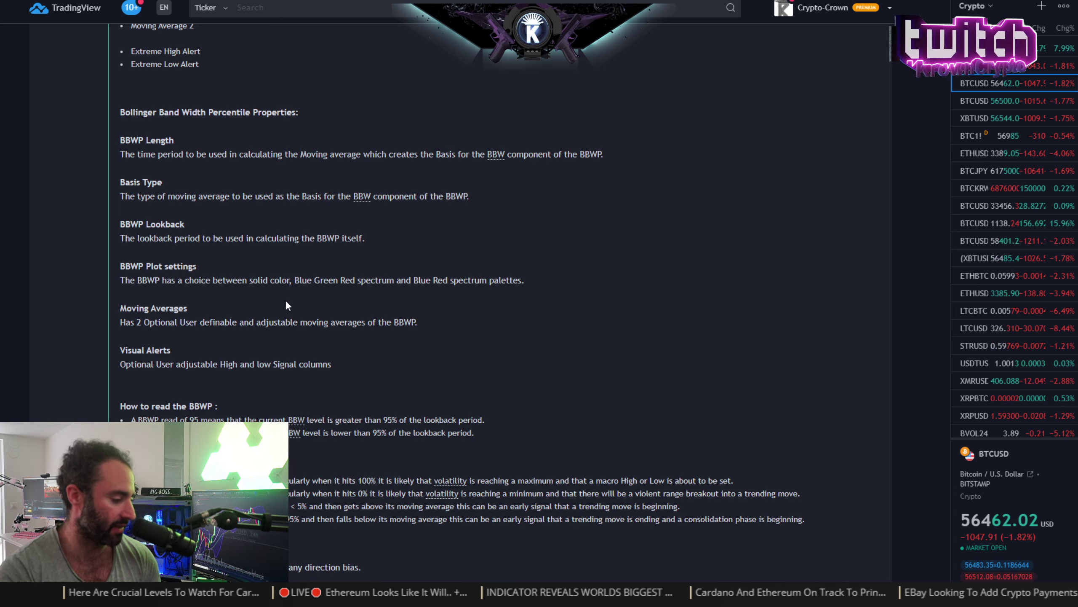
{"action": "scroll", "coordinate": [286, 303], "scroll_direction": "down", "scroll_amount": 4}
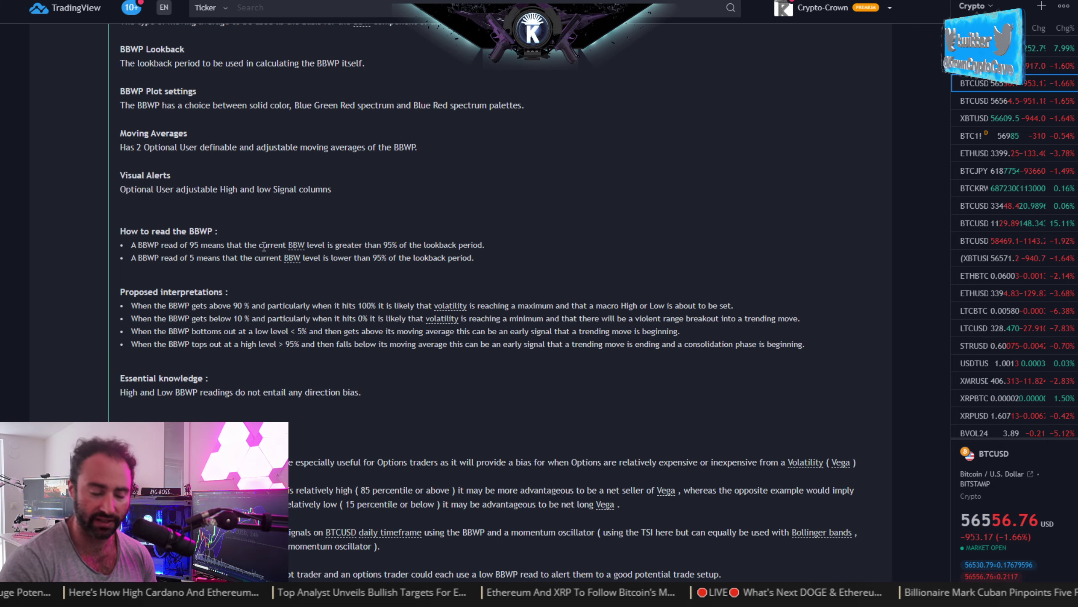
{"action": "scroll", "coordinate": [263, 245], "scroll_direction": "down", "scroll_amount": 8}
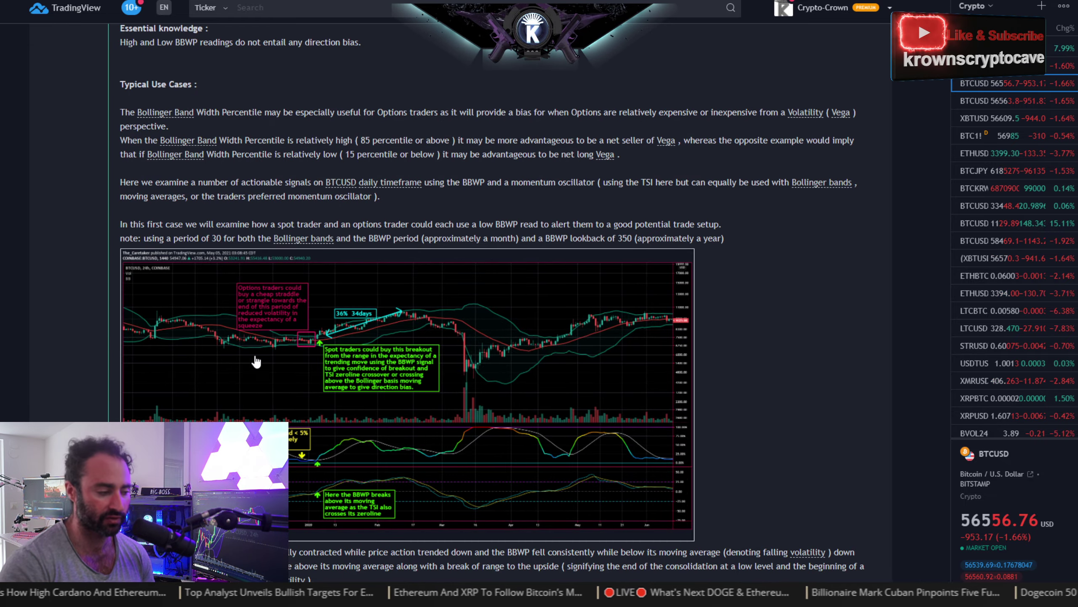
{"action": "scroll", "coordinate": [255, 361], "scroll_direction": "down", "scroll_amount": 20}
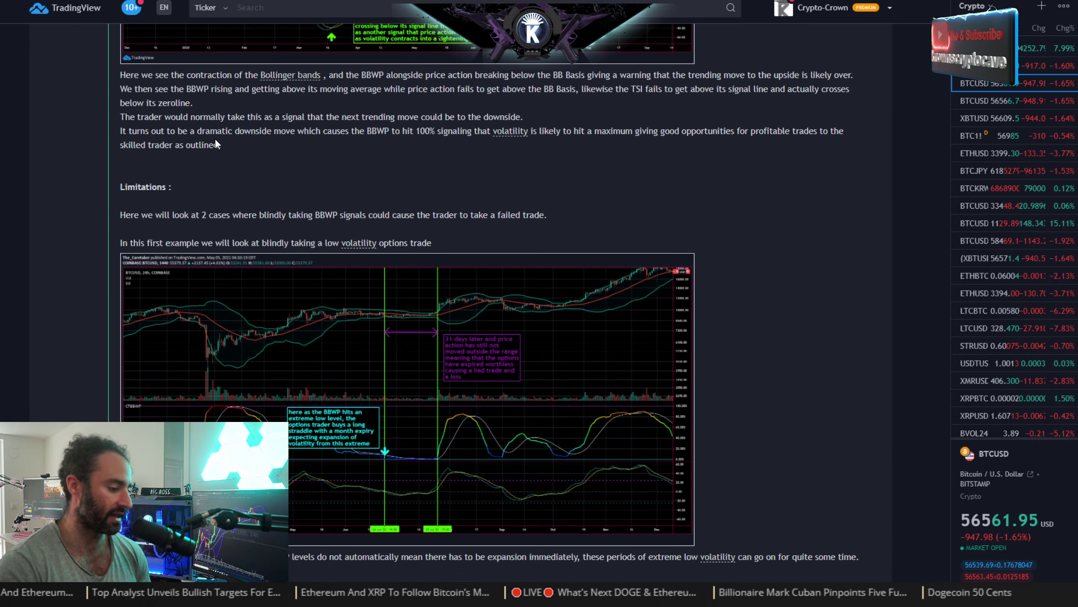
{"action": "scroll", "coordinate": [216, 141], "scroll_direction": "down", "scroll_amount": 14}
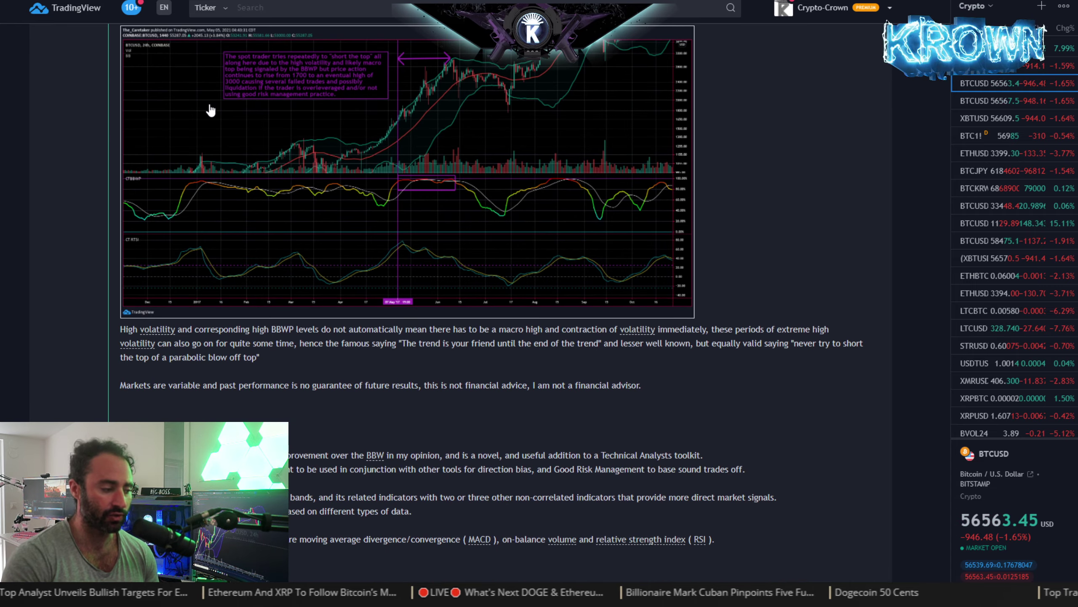
{"action": "scroll", "coordinate": [210, 110], "scroll_direction": "down", "scroll_amount": 3}
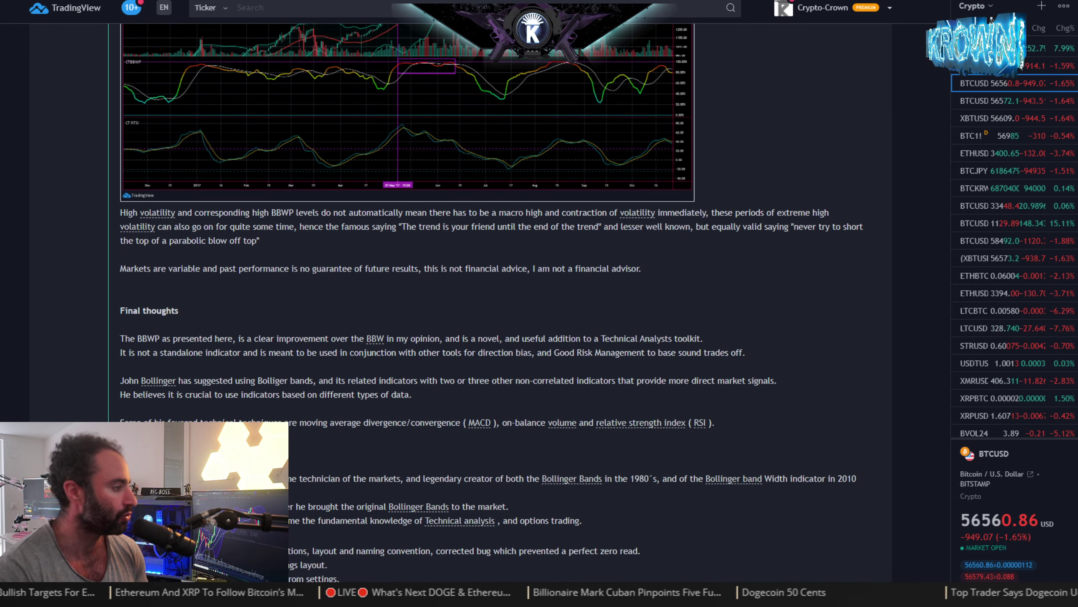
Switch to the BTCUSD 24h chart and review the BBWP indicator's input and style settings
{"action": "key", "text": "ctrl+Tab"}
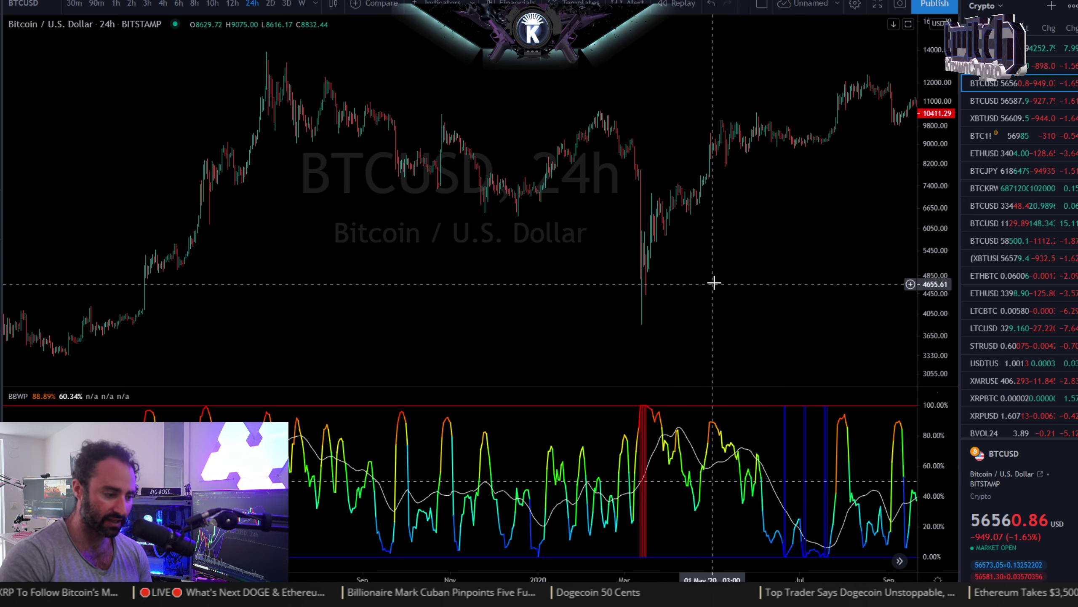
{"action": "left_click_drag", "start_coordinate": [713, 283], "coordinate": [611, 274]}
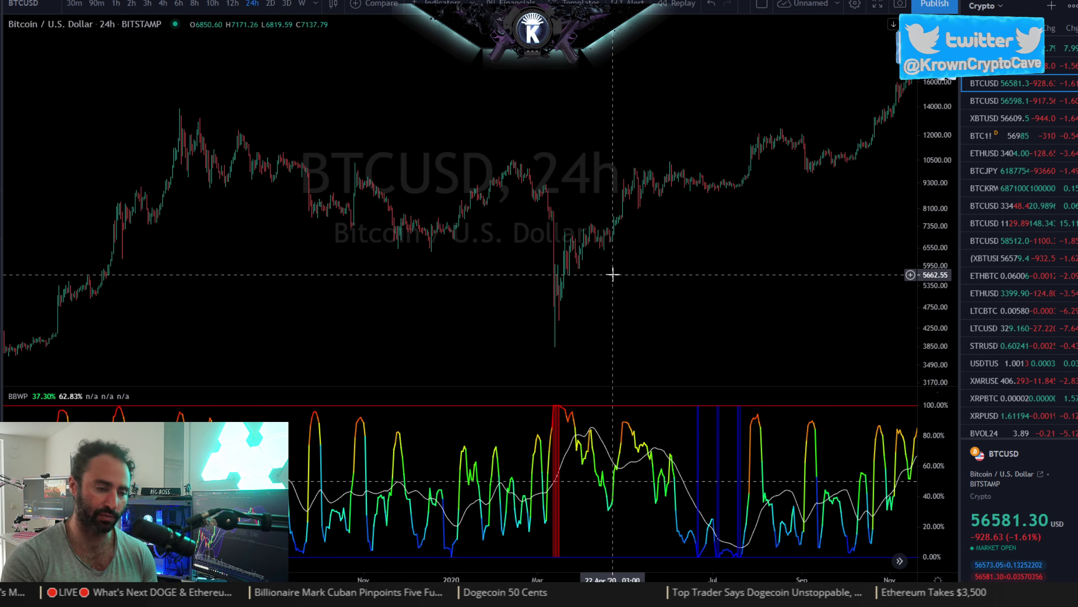
{"action": "mouse_move", "coordinate": [58, 399]}
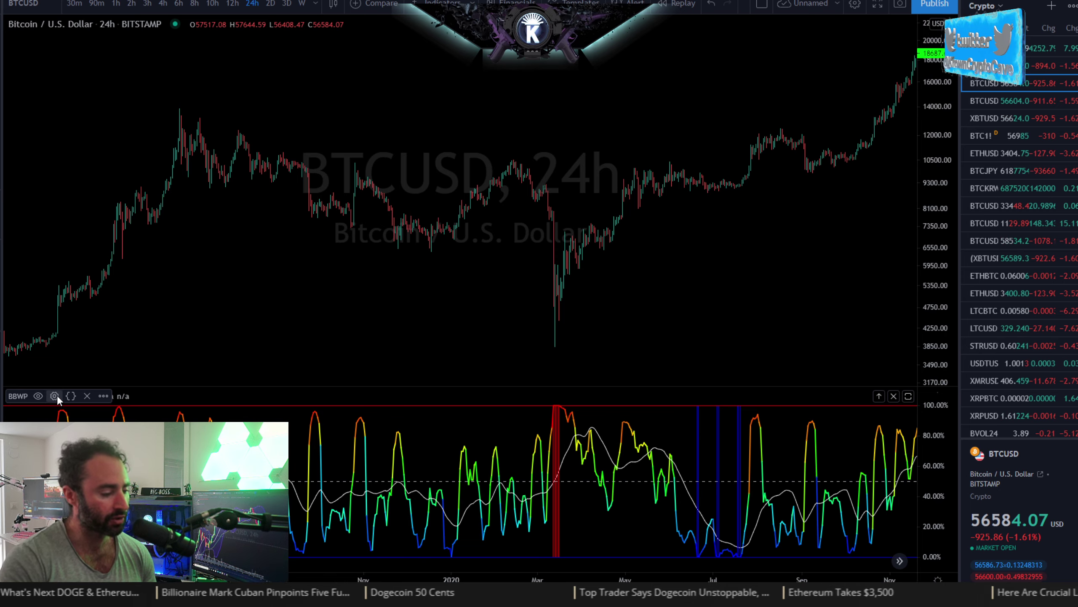
{"action": "left_click", "coordinate": [58, 398]}
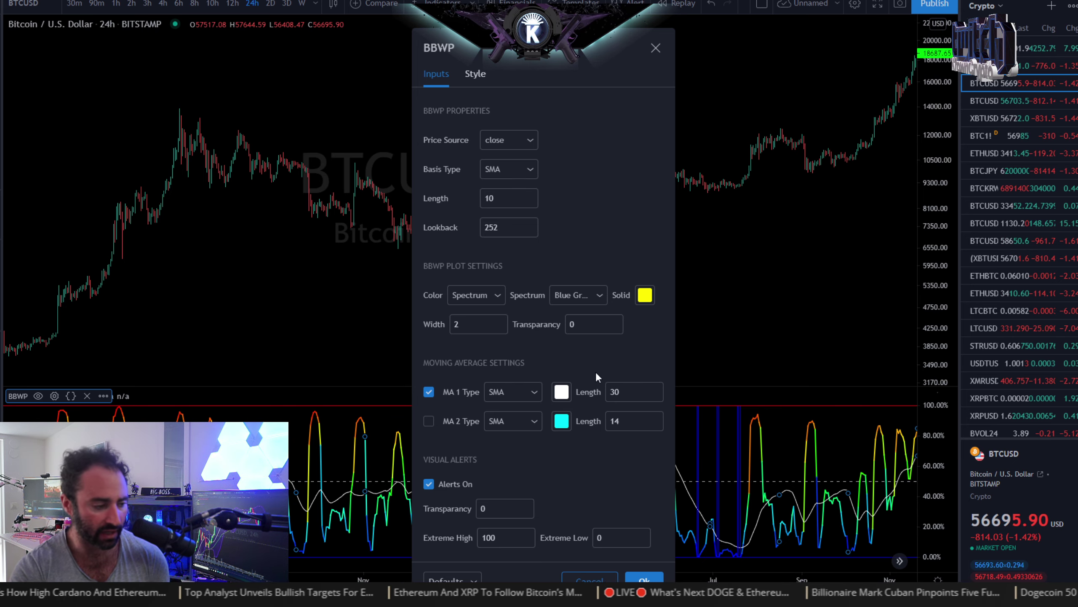
{"action": "double_click", "coordinate": [615, 391]}
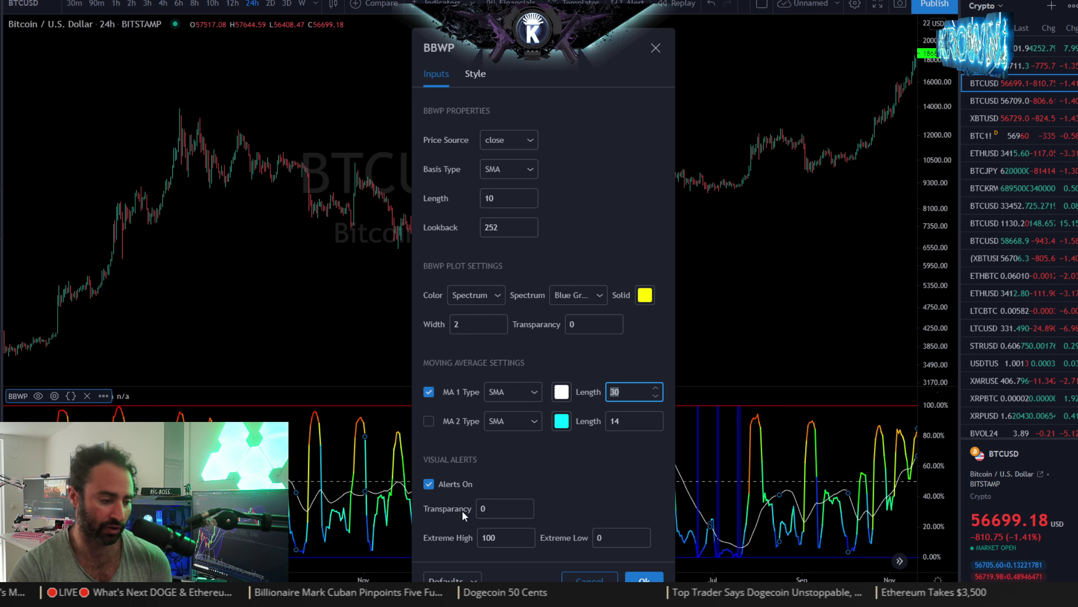
{"action": "left_click", "coordinate": [476, 72]}
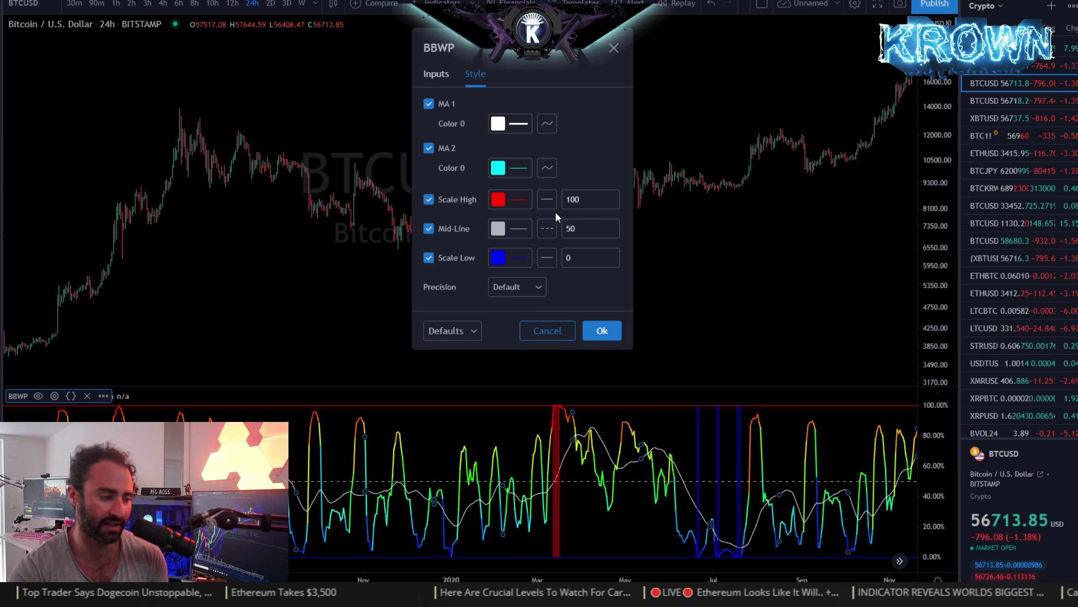
{"action": "left_click", "coordinate": [421, 74]}
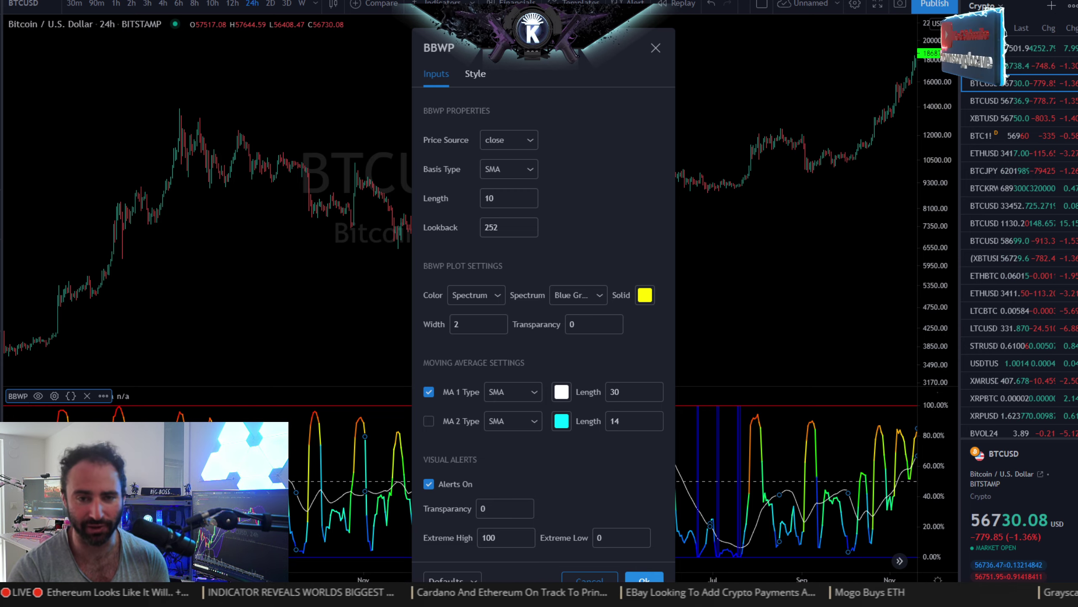
{"action": "left_click", "coordinate": [644, 578]}
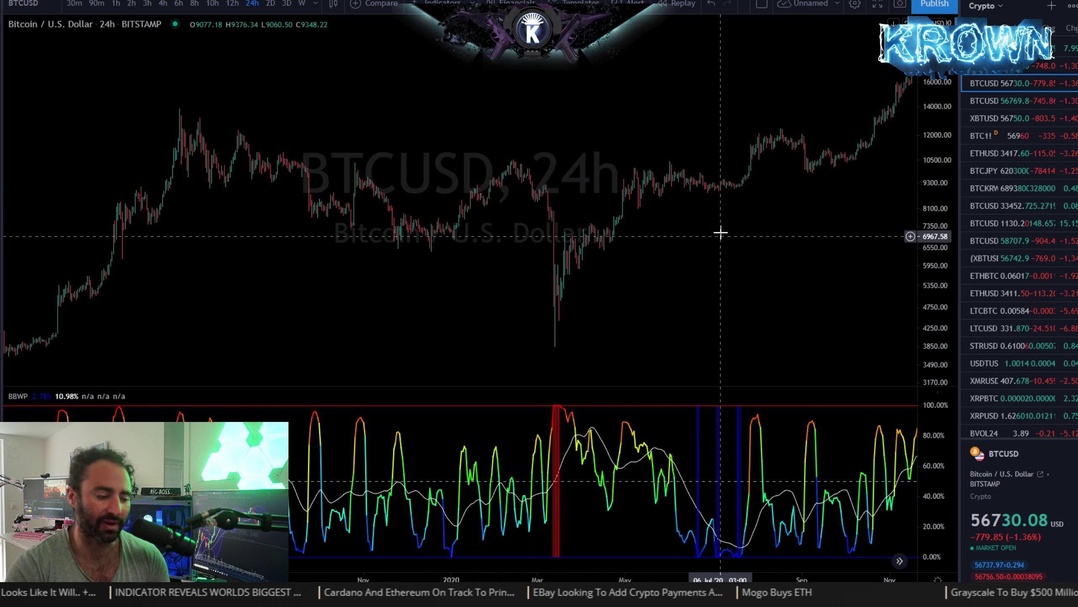
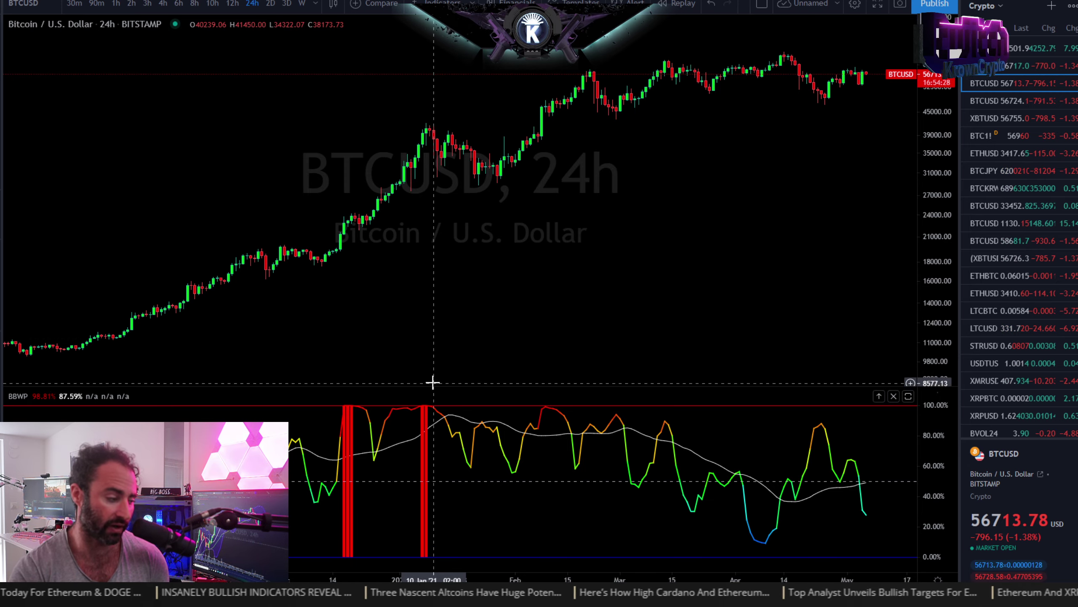
Examine the BBWP's red extreme-high signals against BTCUSD price action during the December 2020 to January 2021 rally
{"action": "scroll", "coordinate": [436, 369], "scroll_direction": "down", "scroll_amount": 5}
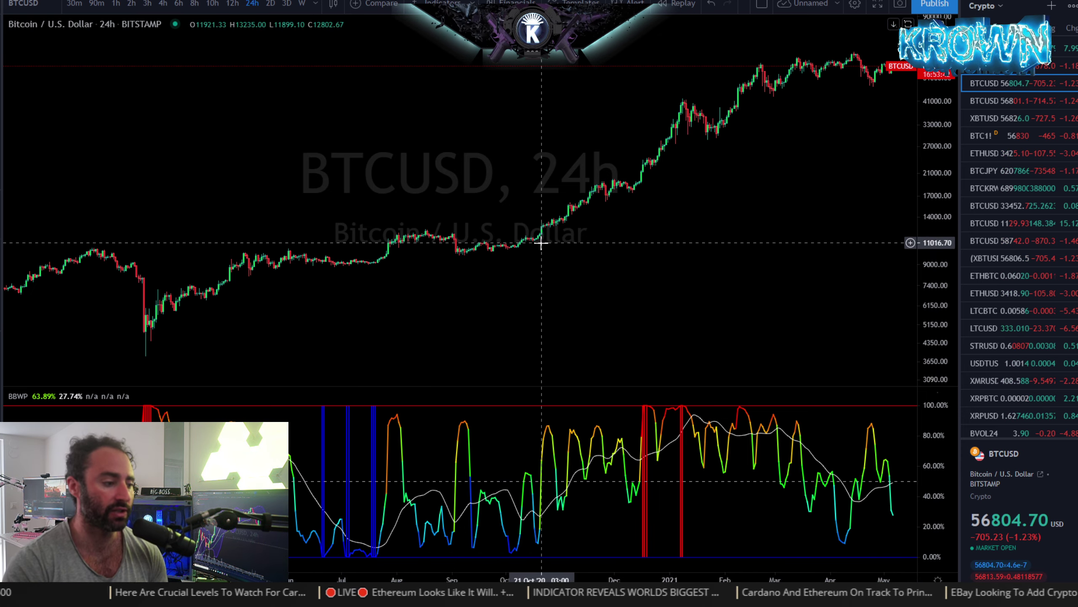
{"action": "scroll", "coordinate": [588, 203], "scroll_direction": "up", "scroll_amount": 3}
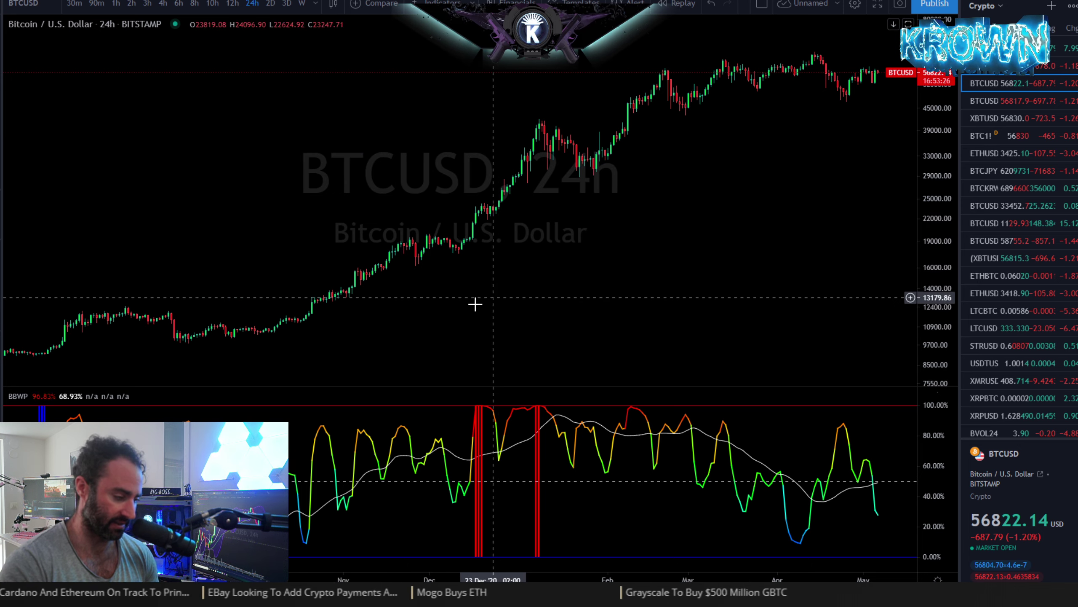
{"action": "scroll", "coordinate": [516, 359], "scroll_direction": "down", "scroll_amount": 2}
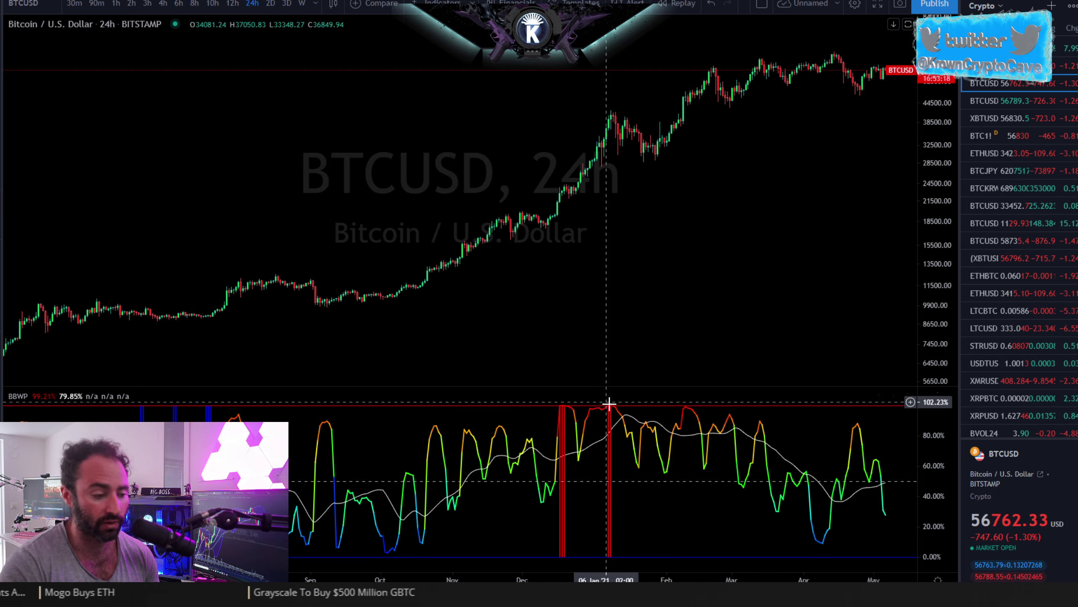
{"action": "scroll", "coordinate": [589, 344], "scroll_direction": "up", "scroll_amount": 1}
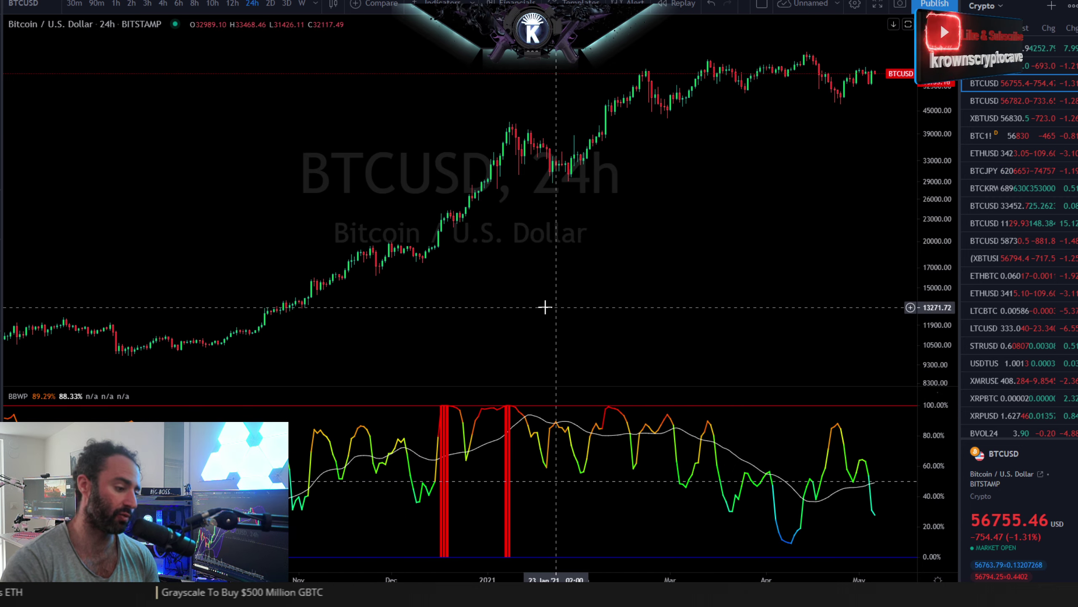
{"action": "left_click_drag", "start_coordinate": [544, 306], "coordinate": [748, 289]}
{"action": "scroll", "coordinate": [641, 424], "scroll_direction": "up", "scroll_amount": 2}
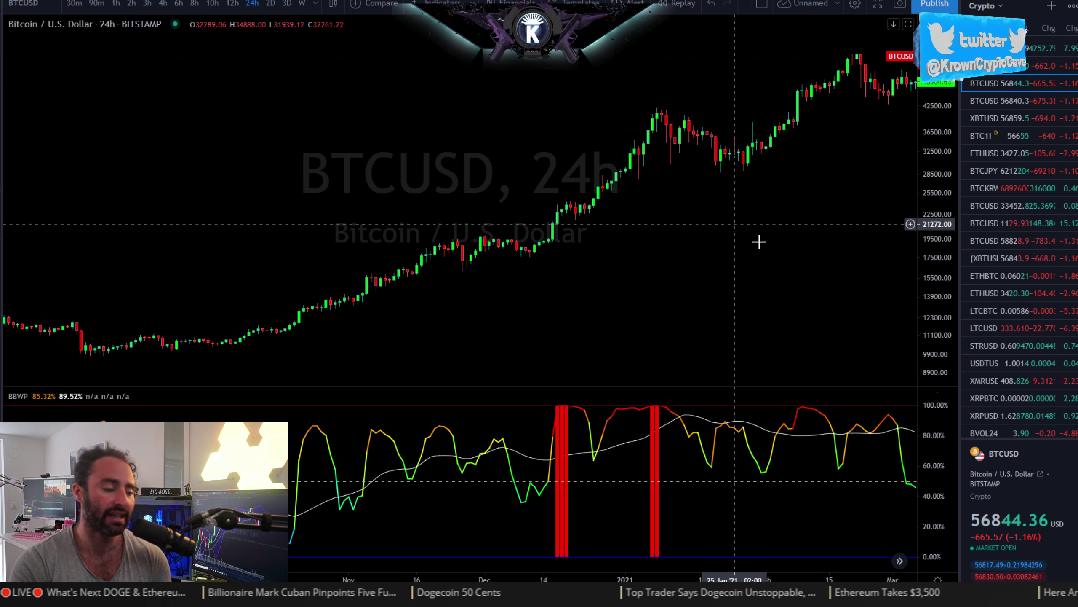
{"action": "scroll", "coordinate": [686, 234], "scroll_direction": "down", "scroll_amount": 3}
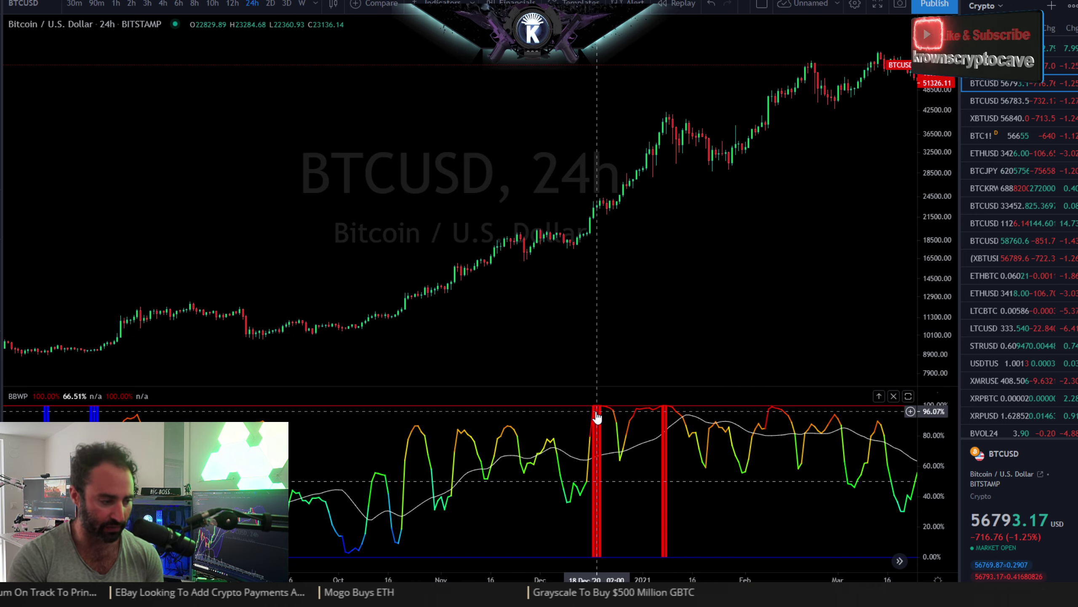
{"action": "left_click_drag", "start_coordinate": [605, 408], "coordinate": [763, 268]}
{"action": "scroll", "coordinate": [760, 281], "scroll_direction": "up", "scroll_amount": 5}
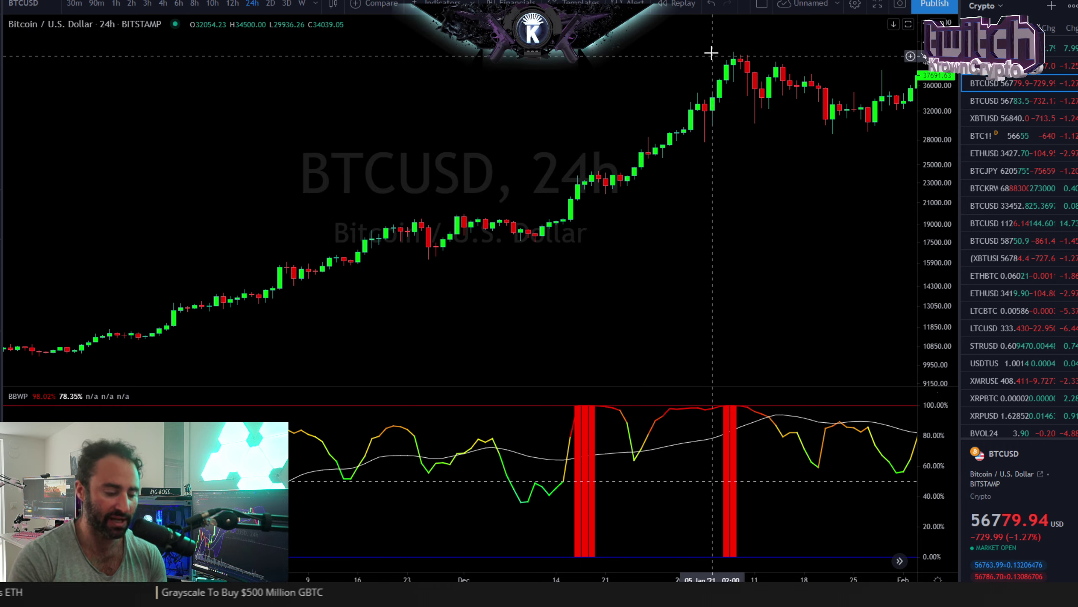
{"action": "scroll", "coordinate": [483, 351], "scroll_direction": "down", "scroll_amount": 3}
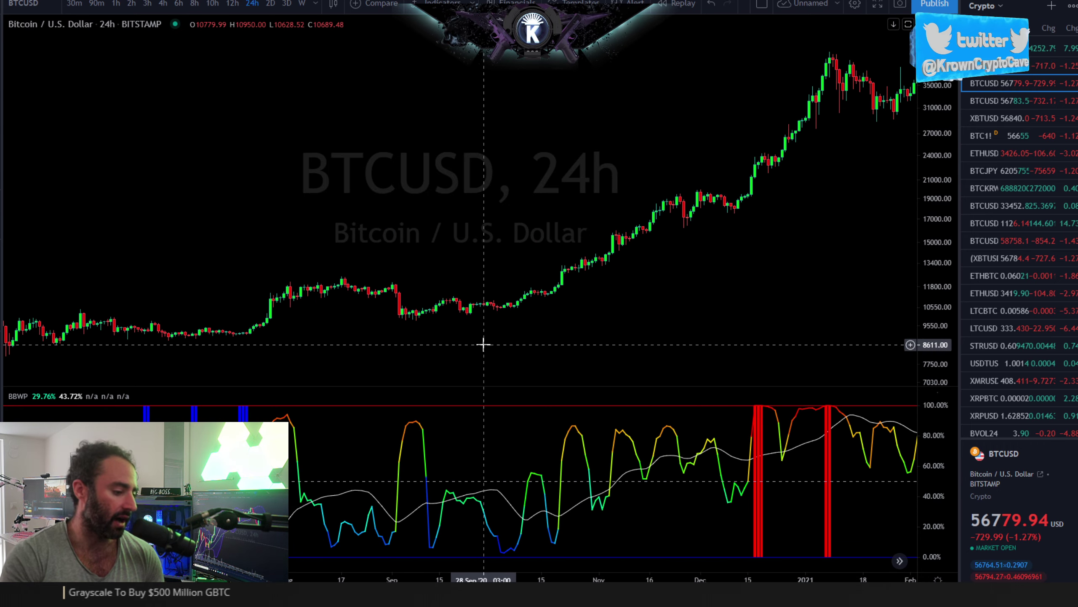
Examine BBWP lows and highs against earlier BTCUSD price moves, going back from October 2020 through the March 2020 crash to late 2019
{"action": "left_click_drag", "start_coordinate": [513, 345], "coordinate": [644, 548]}
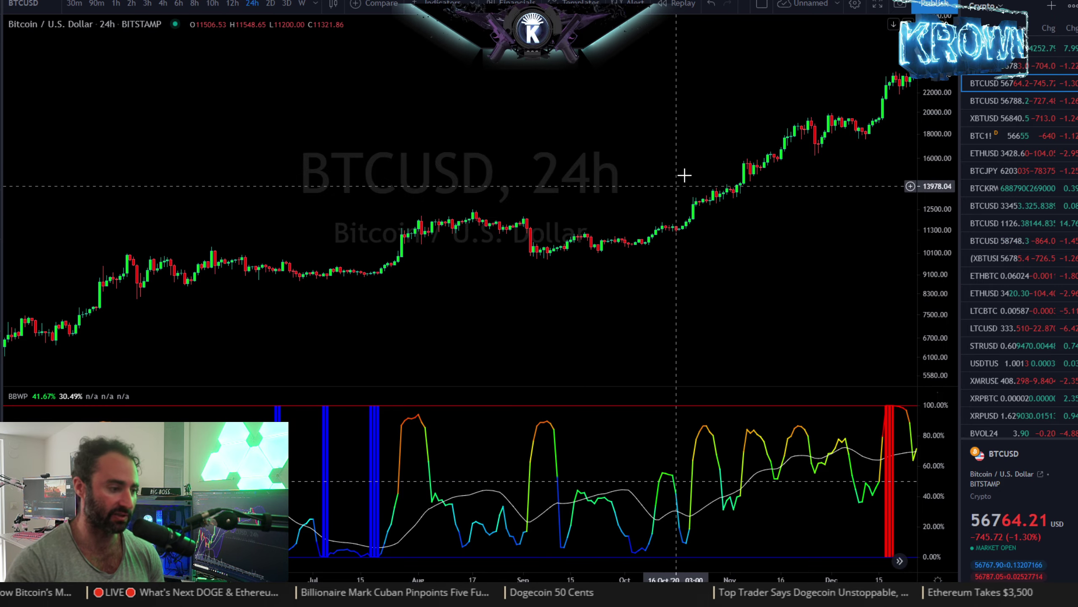
{"action": "left_click_drag", "start_coordinate": [683, 174], "coordinate": [597, 138]}
{"action": "left_click_drag", "start_coordinate": [393, 206], "coordinate": [564, 212]}
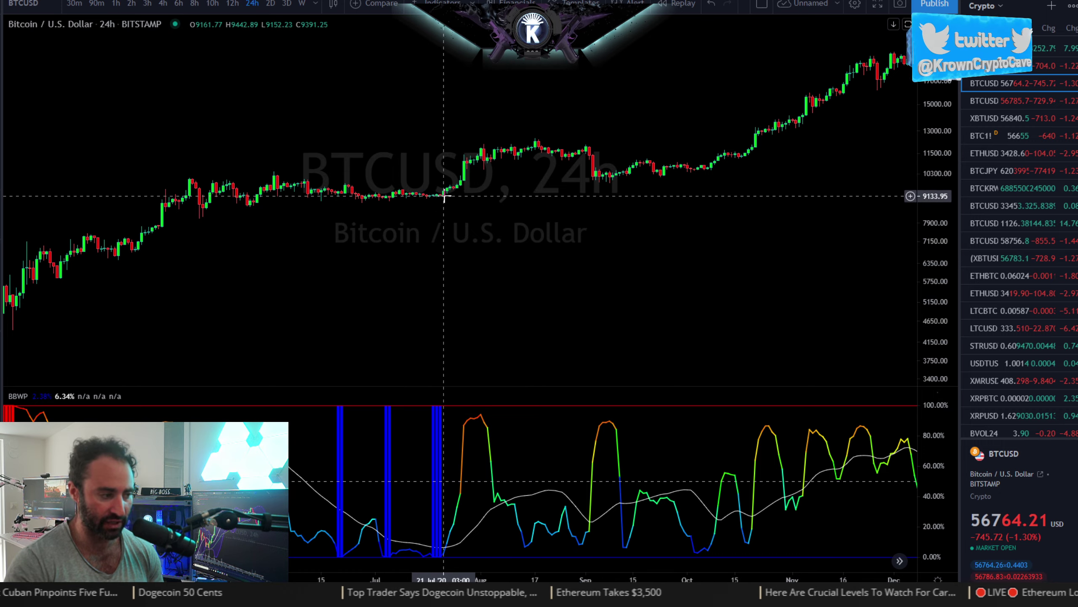
{"action": "left_click_drag", "start_coordinate": [221, 170], "coordinate": [679, 309]}
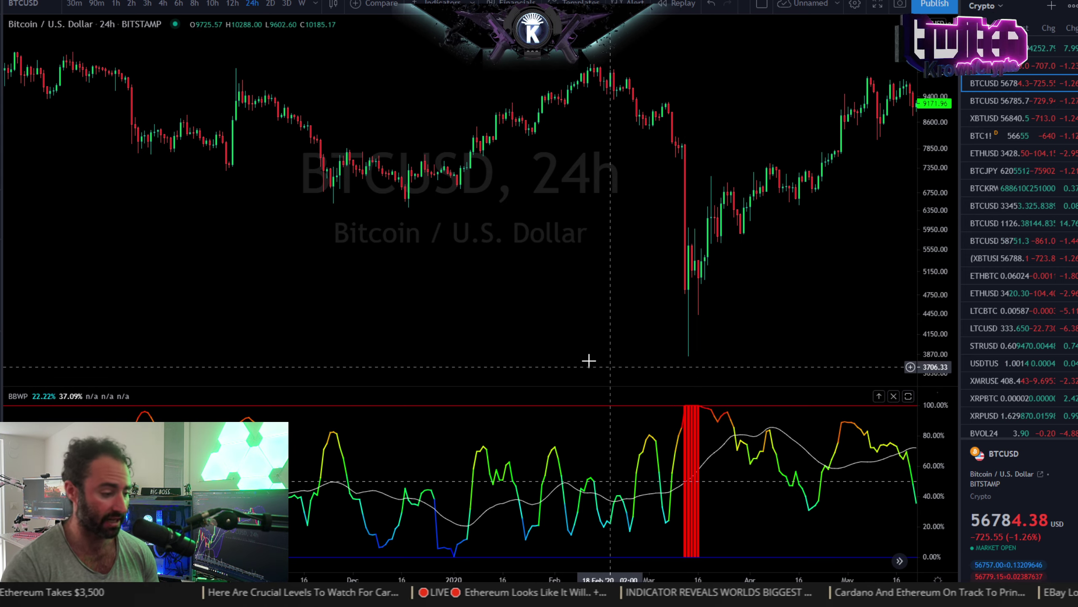
{"action": "scroll", "coordinate": [591, 391], "scroll_direction": "left", "scroll_amount": 5}
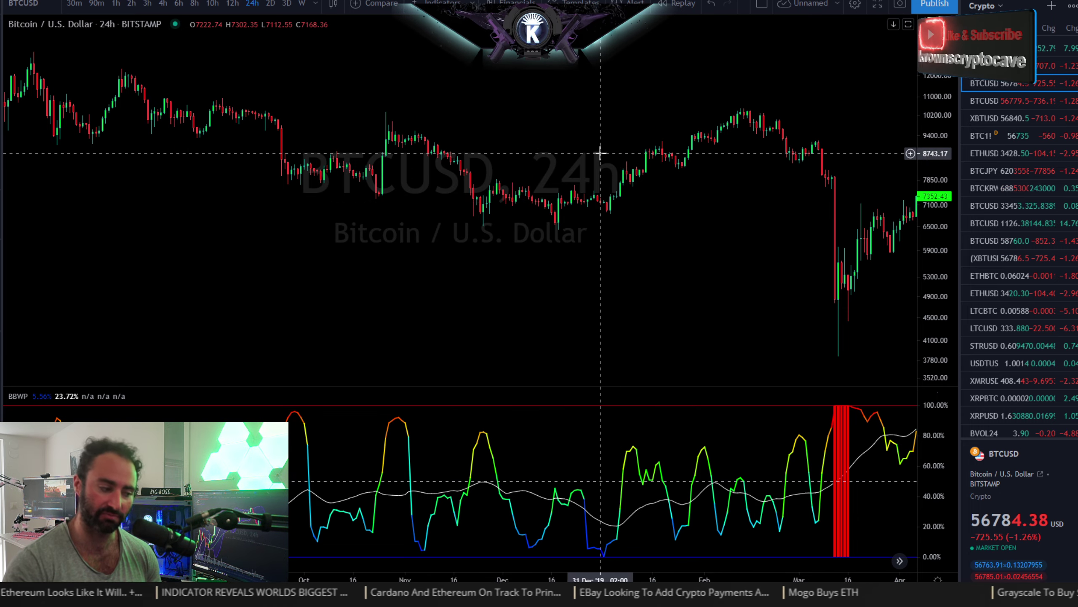
{"action": "left_click_drag", "start_coordinate": [508, 117], "coordinate": [570, 240]}
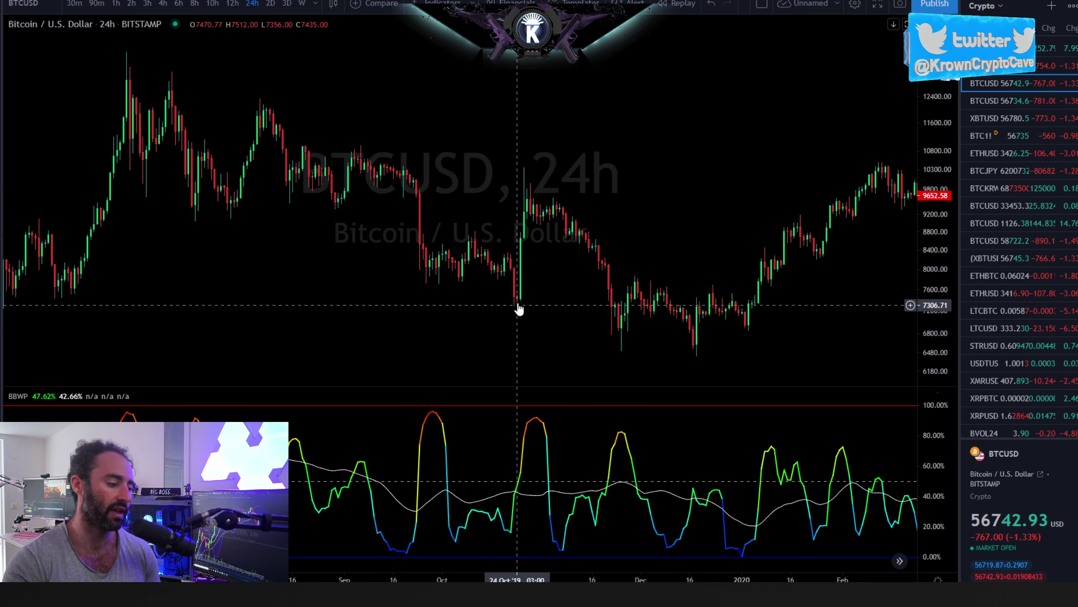
{"action": "left_click_drag", "start_coordinate": [691, 111], "coordinate": [440, 135]}
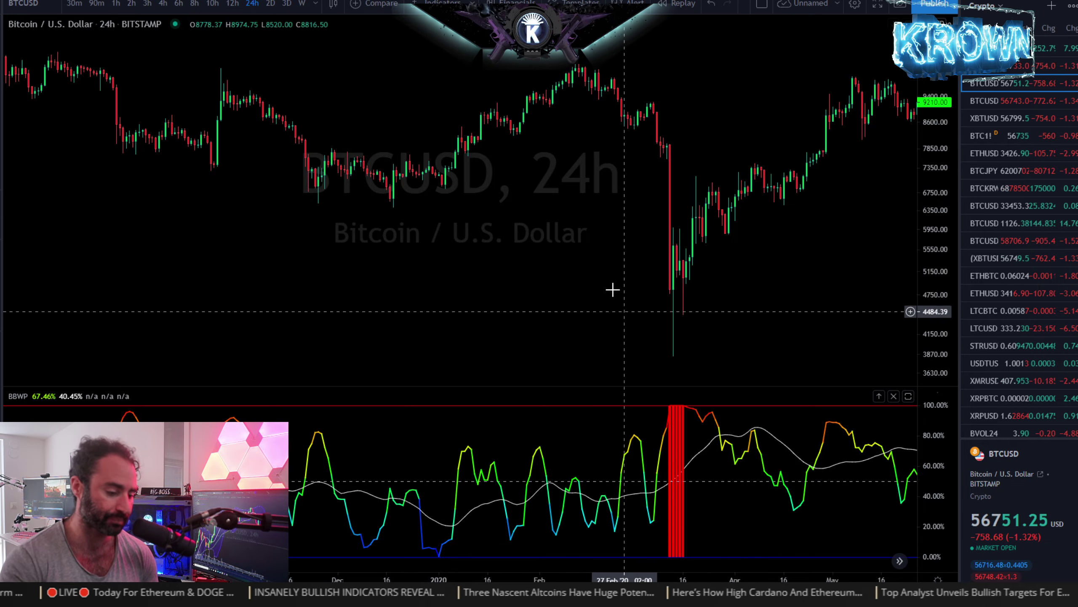
{"action": "left_click_drag", "start_coordinate": [399, 244], "coordinate": [507, 205]}
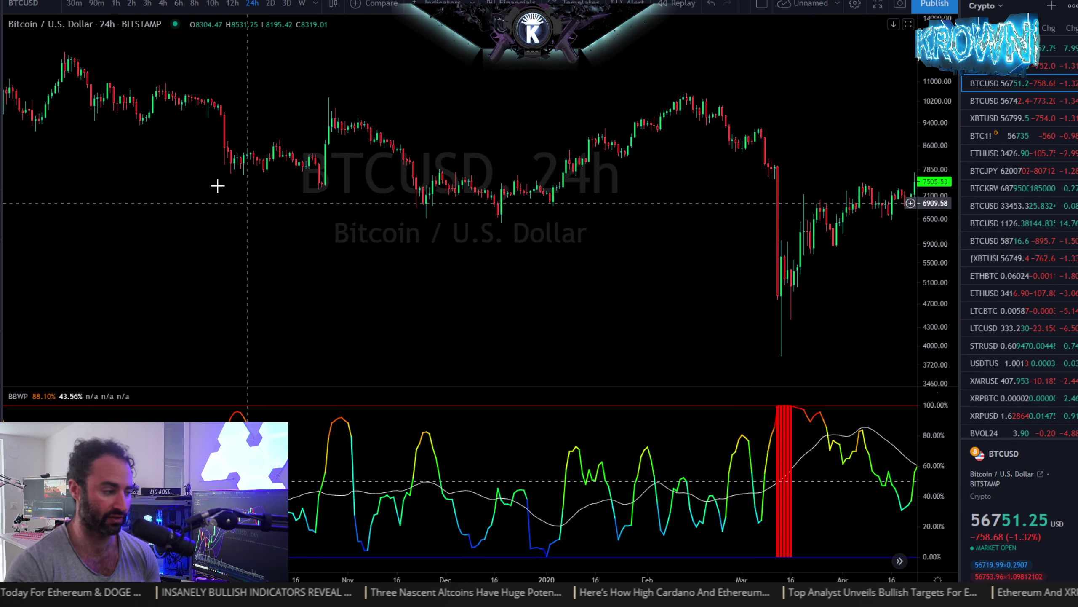
Set the BBWP visual alert thresholds to Extreme High 90 and Extreme Low 10, and check the signals across 2019
{"action": "left_click", "coordinate": [55, 396]}
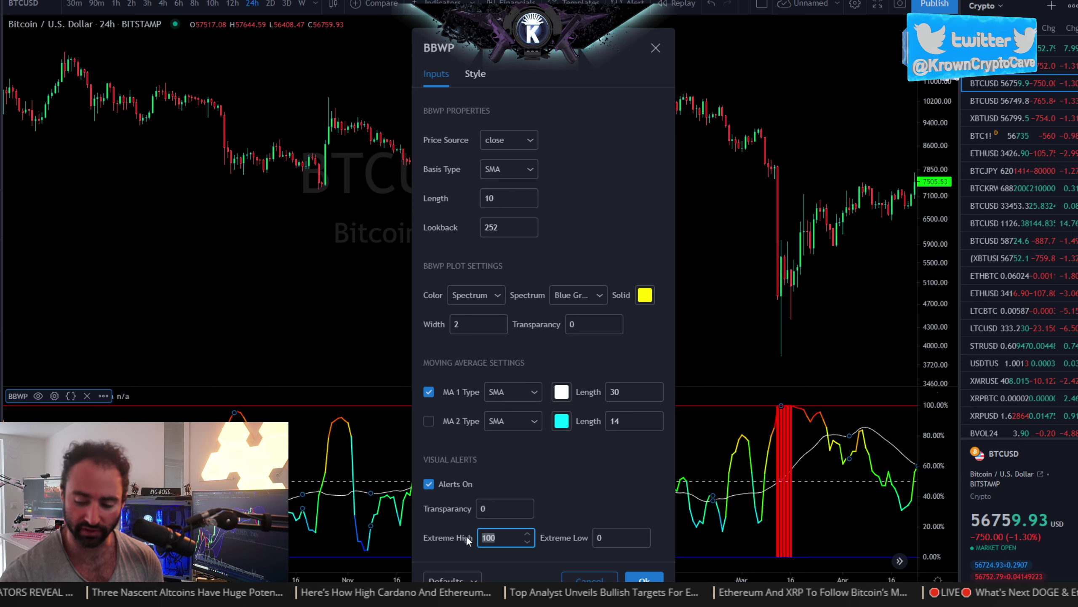
{"action": "type", "text": "90"}
{"action": "key", "text": "Tab"}
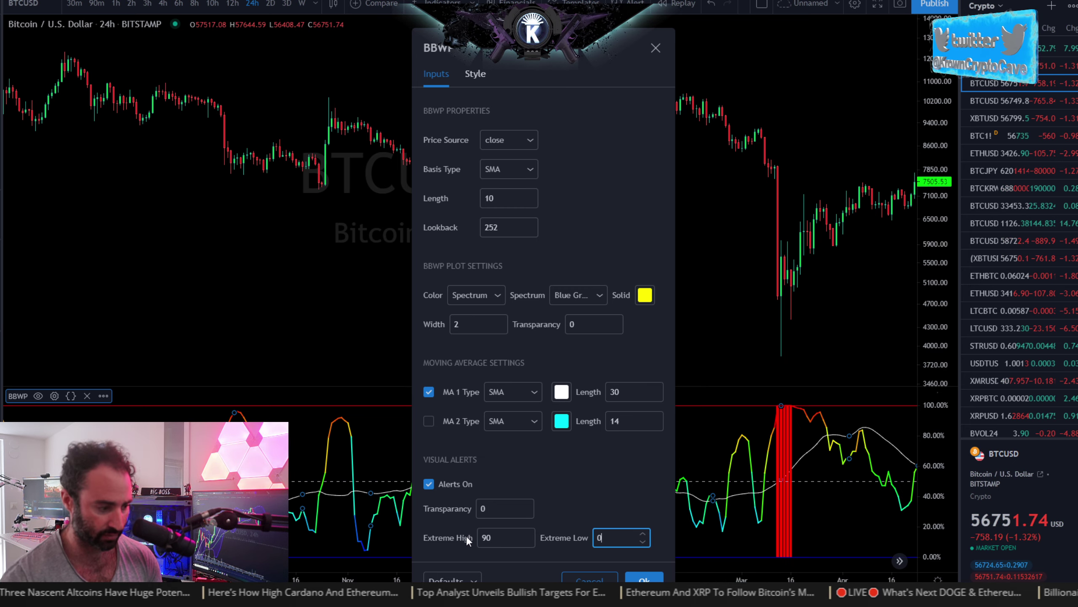
{"action": "type", "text": "1"}
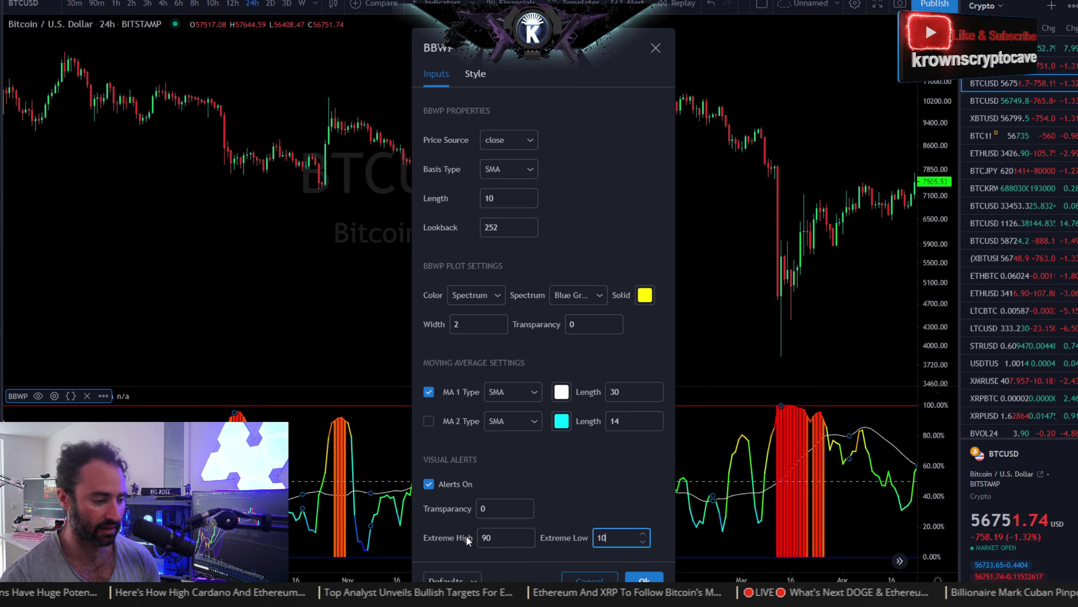
{"action": "key", "text": "Return"}
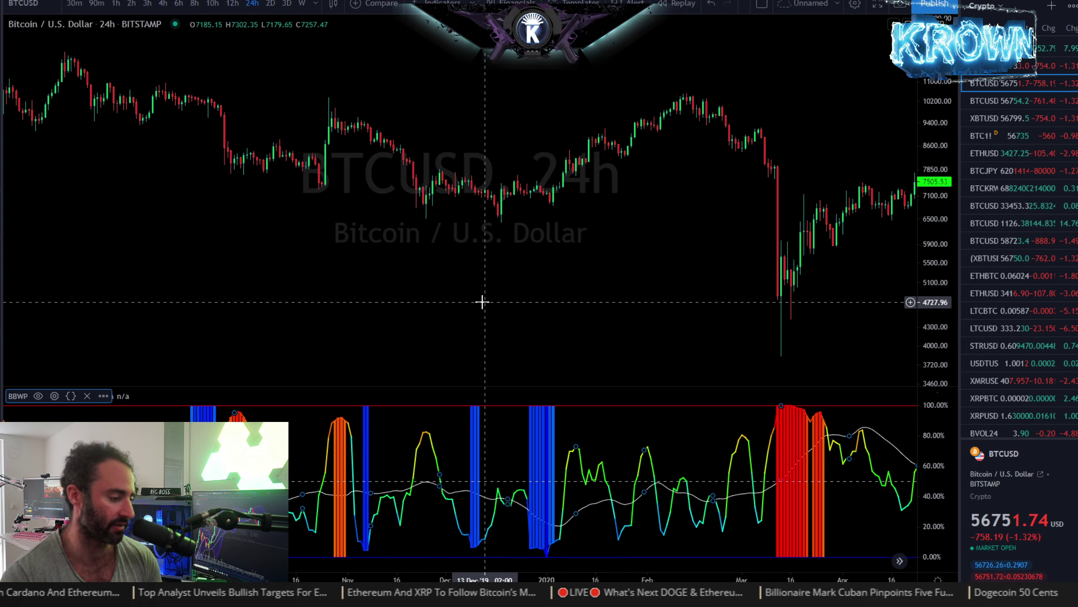
{"action": "left_click_drag", "start_coordinate": [481, 302], "coordinate": [701, 321]}
{"action": "left_click_drag", "start_coordinate": [629, 302], "coordinate": [756, 286]}
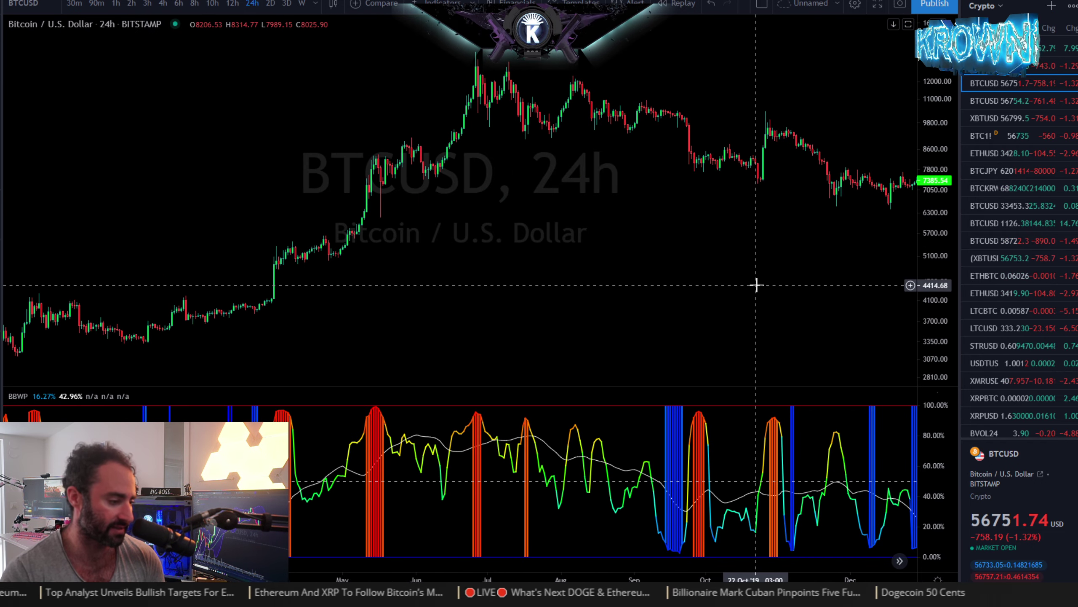
Set the BBWP visual alert thresholds to Extreme High 92 and Extreme Low 8
{"action": "left_click", "coordinate": [54, 396]}
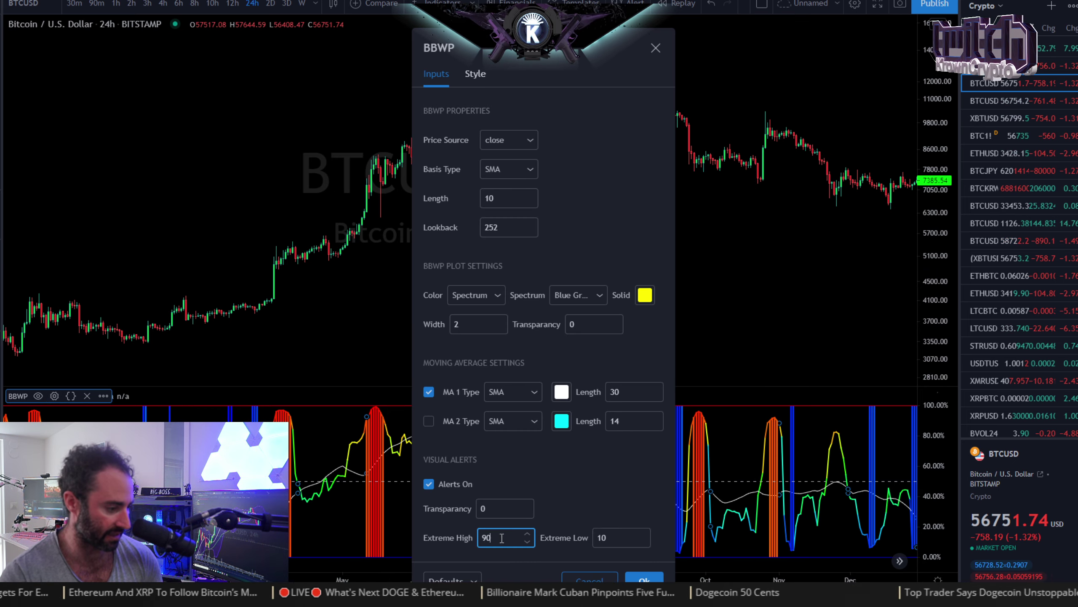
{"action": "key", "text": "BackSpace"}
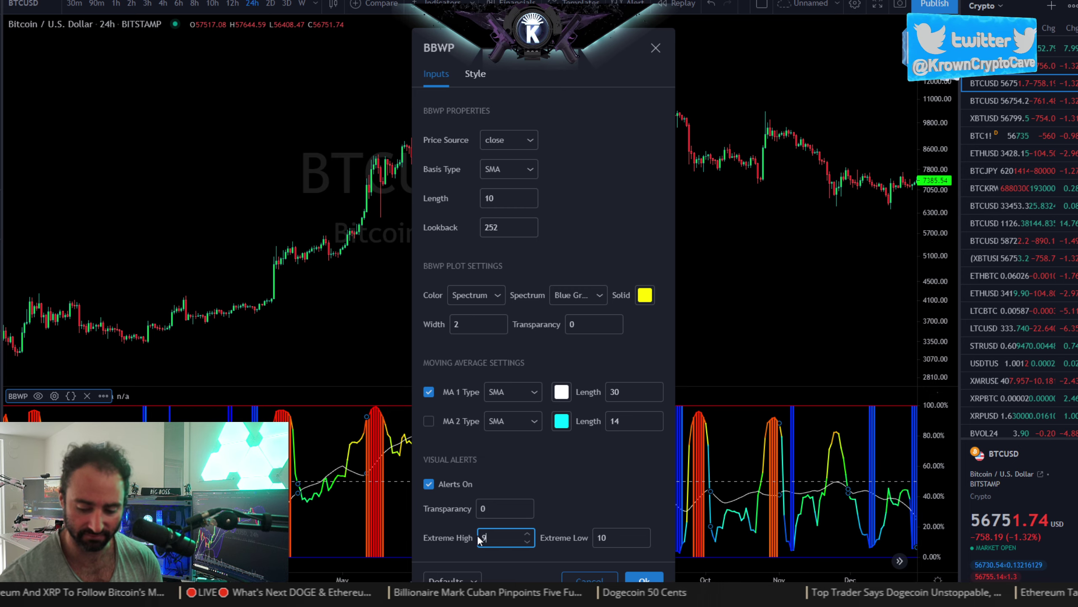
{"action": "type", "text": "2"}
{"action": "key", "text": "Tab"}
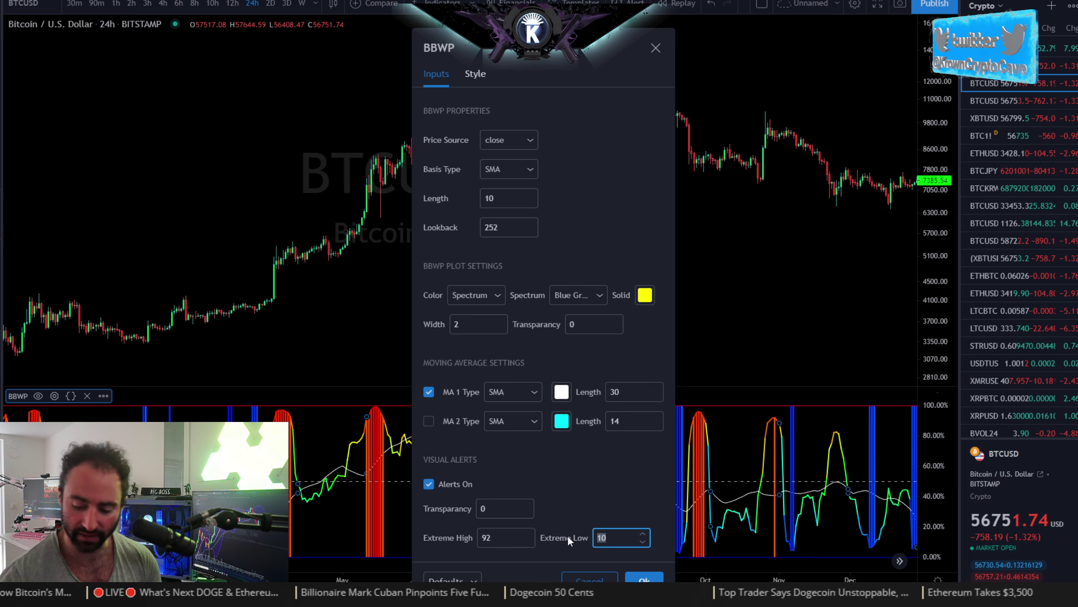
{"action": "left_click", "coordinate": [643, 577]}
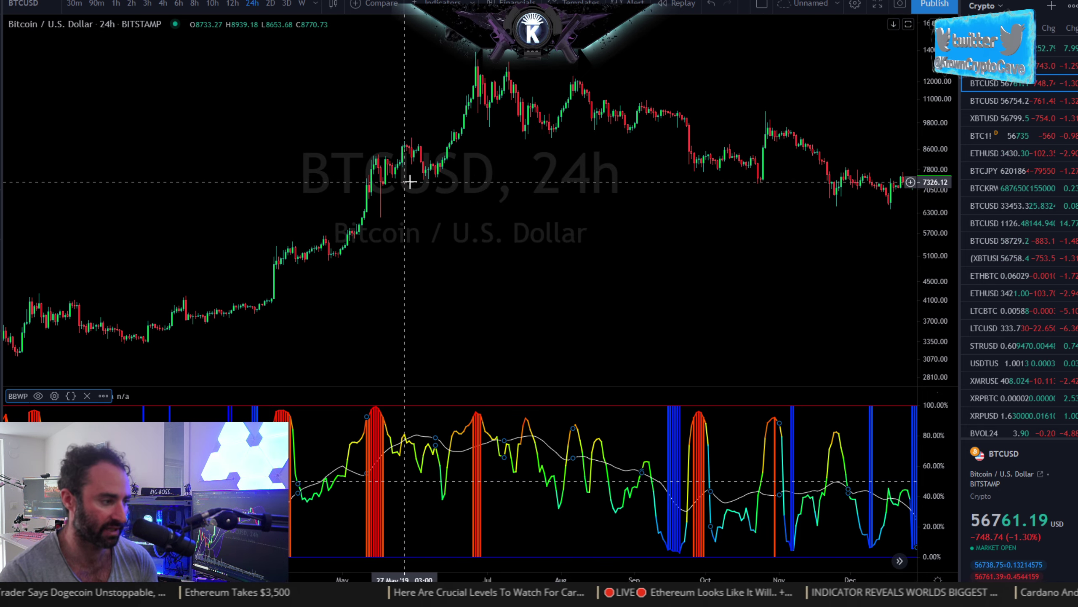
Mark the price range of the December 2020 red BBWP signal with horizontal lines at about 23872 and 21779
{"action": "left_click_drag", "start_coordinate": [730, 244], "coordinate": [325, 253]}
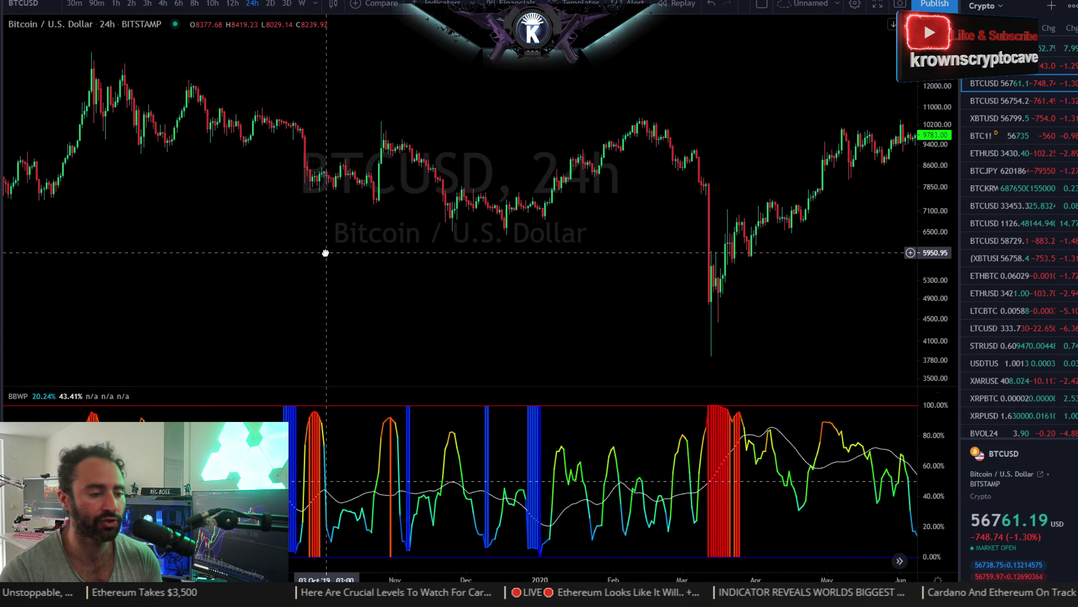
{"action": "scroll", "coordinate": [442, 272], "scroll_direction": "down", "scroll_amount": 2}
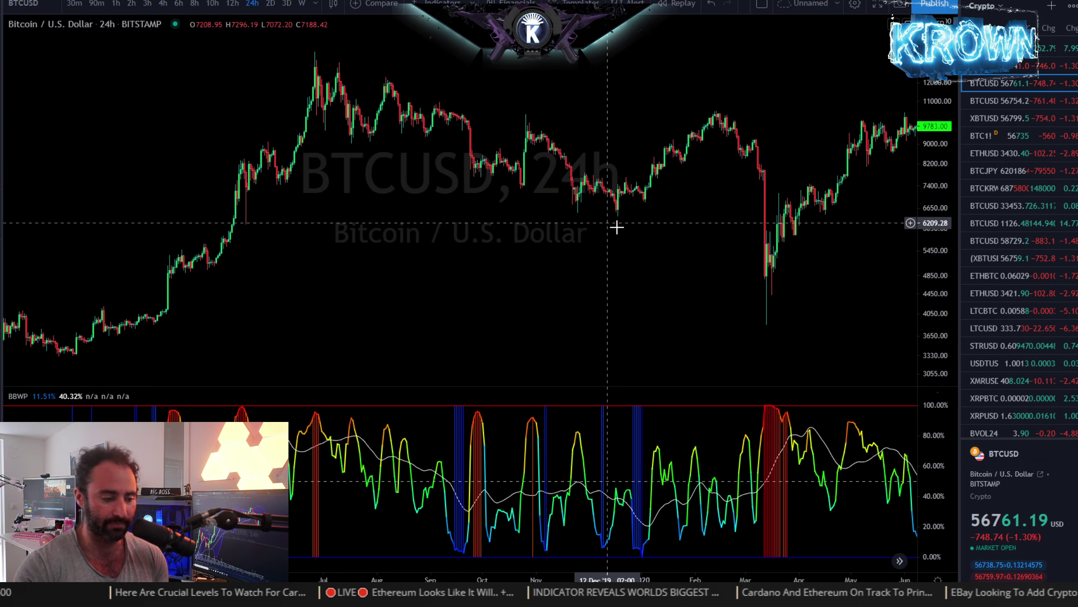
{"action": "left_click_drag", "start_coordinate": [693, 265], "coordinate": [557, 262]}
{"action": "left_click_drag", "start_coordinate": [686, 277], "coordinate": [527, 267]}
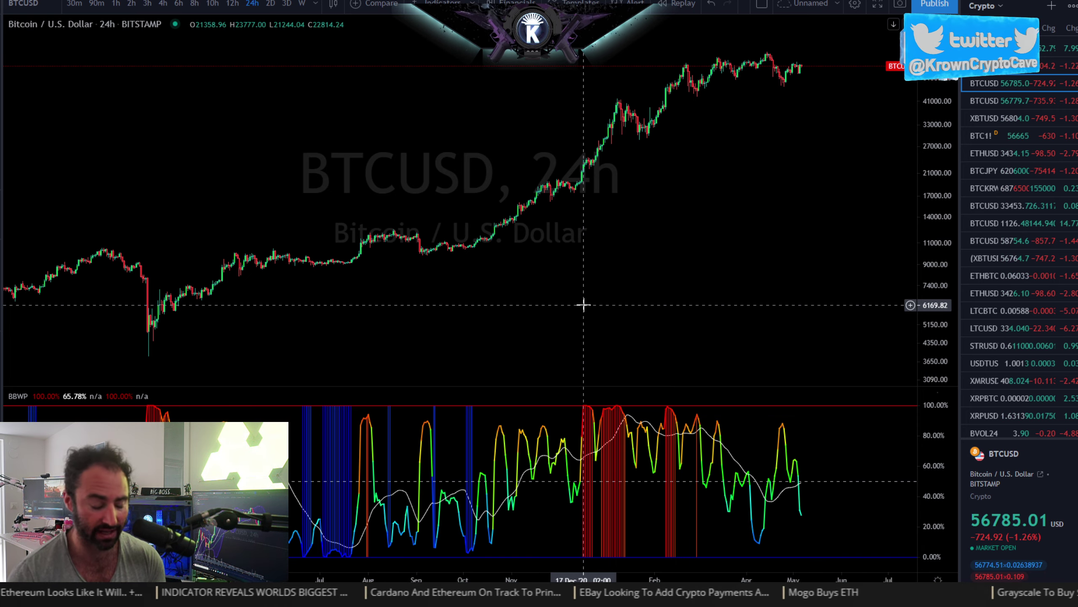
{"action": "scroll", "coordinate": [680, 231], "scroll_direction": "up", "scroll_amount": 5}
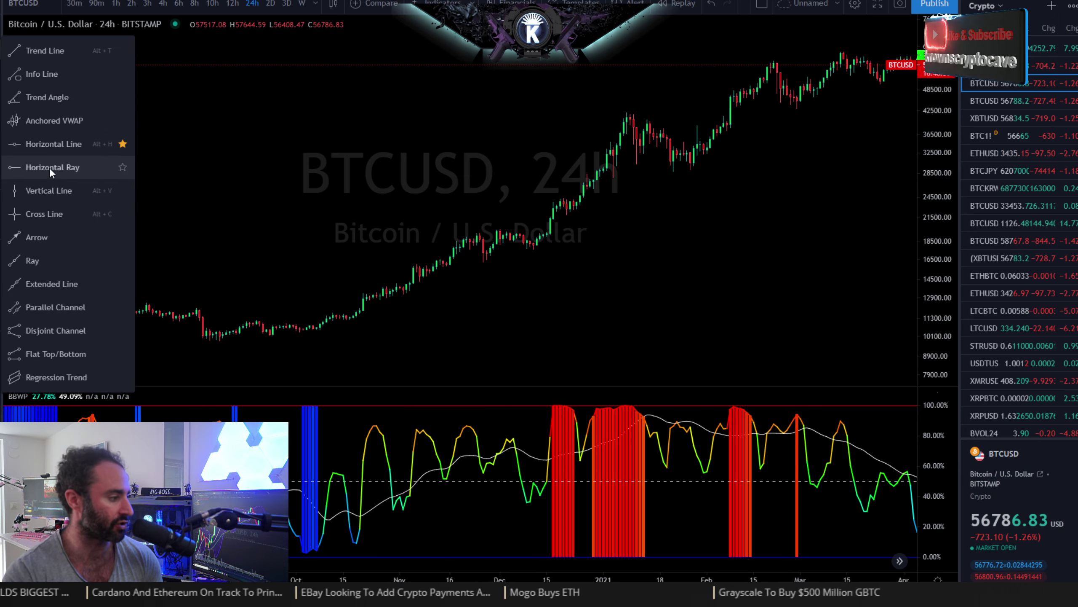
{"action": "left_click", "coordinate": [47, 168]}
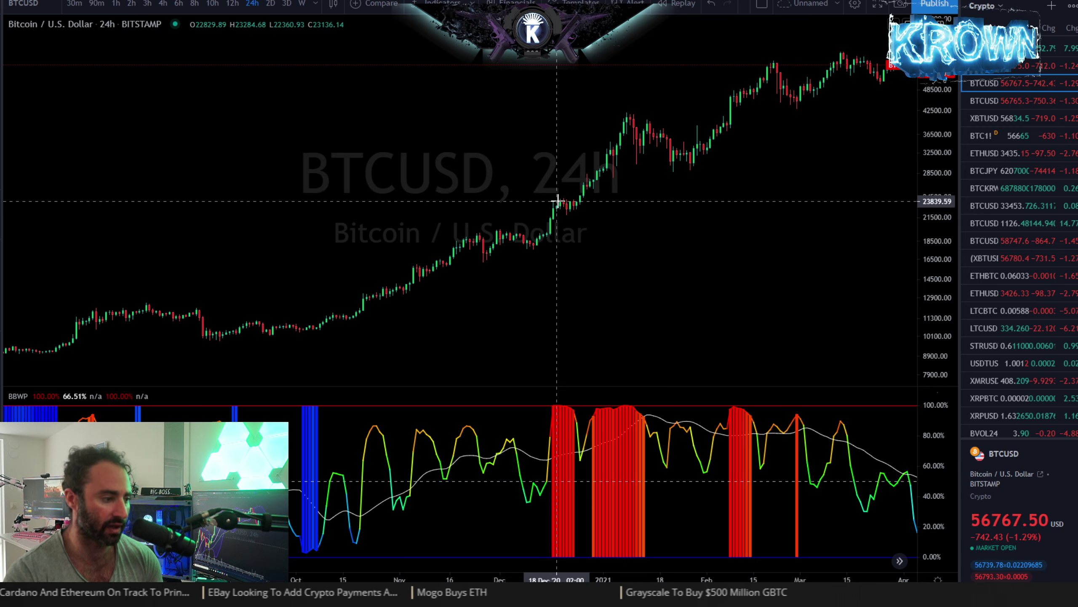
{"action": "scroll", "coordinate": [523, 245], "scroll_direction": "up", "scroll_amount": 2}
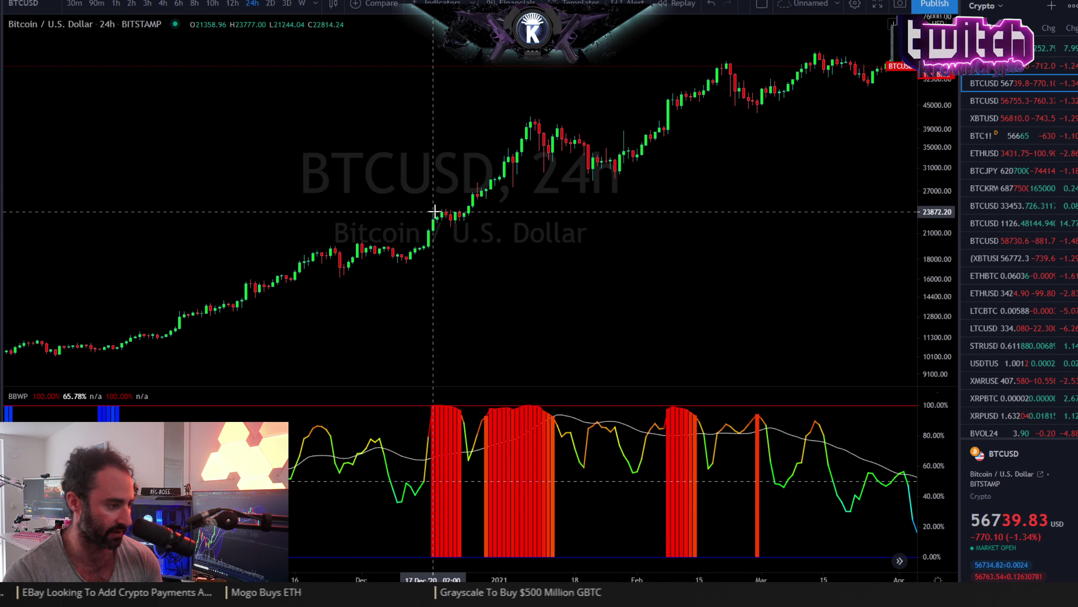
{"action": "left_click", "coordinate": [461, 212]}
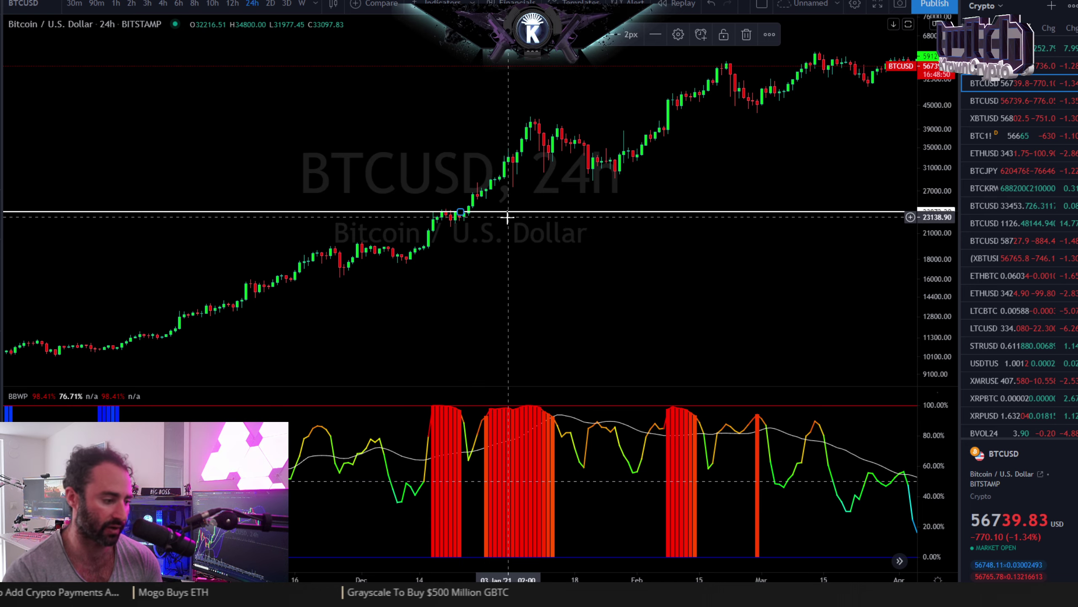
{"action": "scroll", "coordinate": [385, 128], "scroll_direction": "up", "scroll_amount": 3}
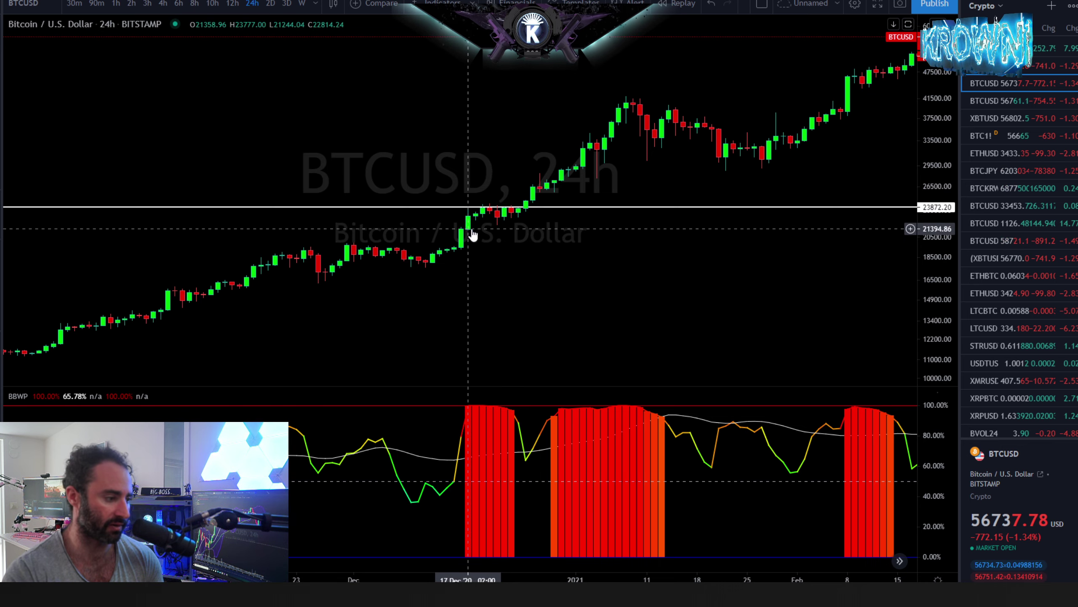
{"action": "left_click", "coordinate": [524, 225]}
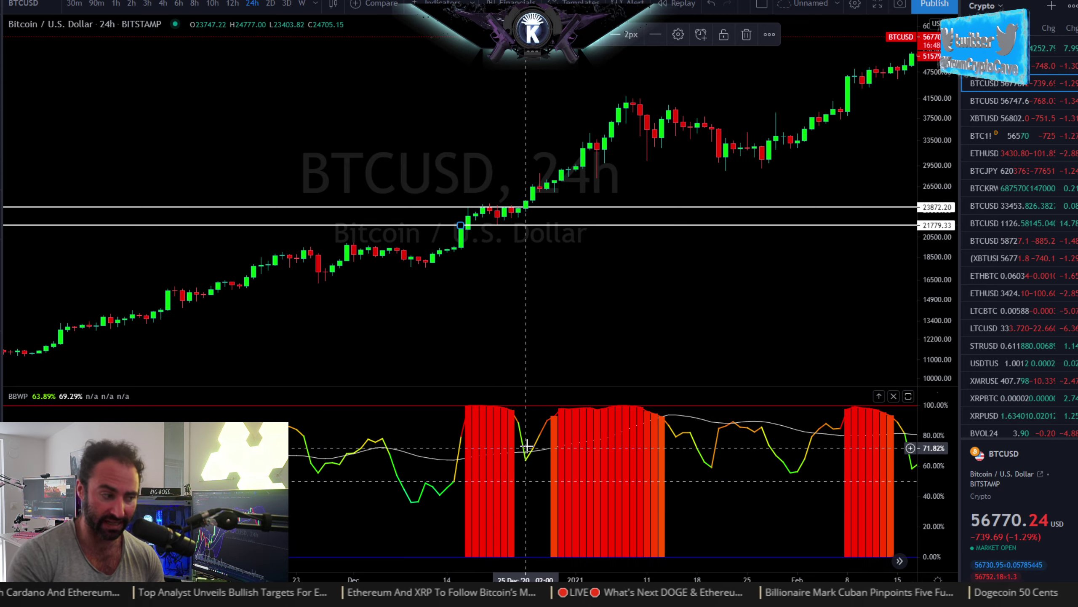
Set the BBWP visual alert thresholds to Extreme High 95 and Extreme Low 5
{"action": "scroll", "coordinate": [489, 316], "scroll_direction": "down", "scroll_amount": 3}
{"action": "scroll", "coordinate": [551, 306], "scroll_direction": "down", "scroll_amount": 3}
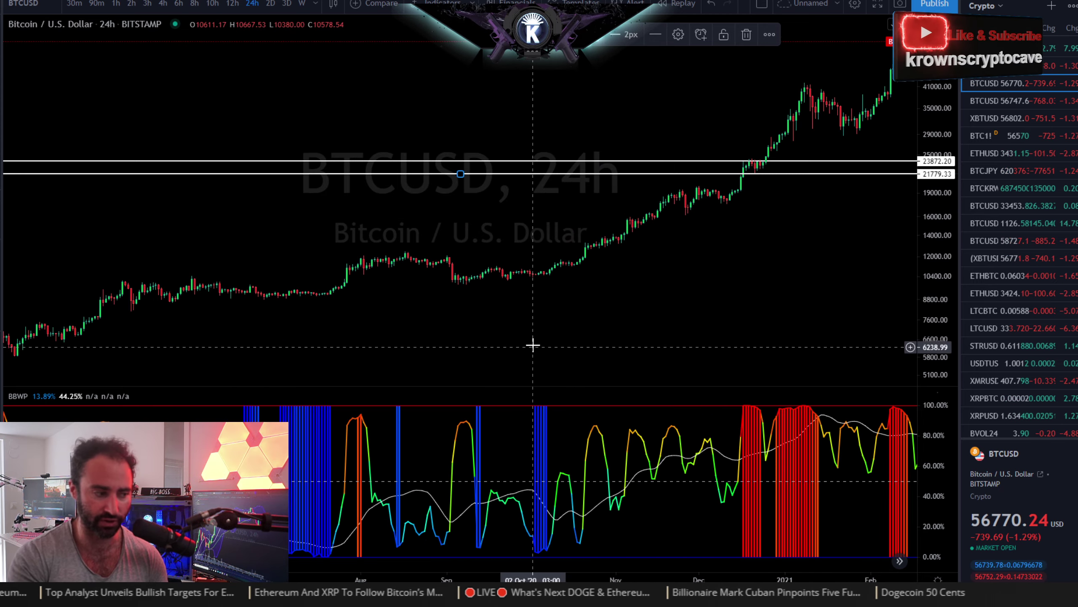
{"action": "scroll", "coordinate": [532, 345], "scroll_direction": "down", "scroll_amount": 10}
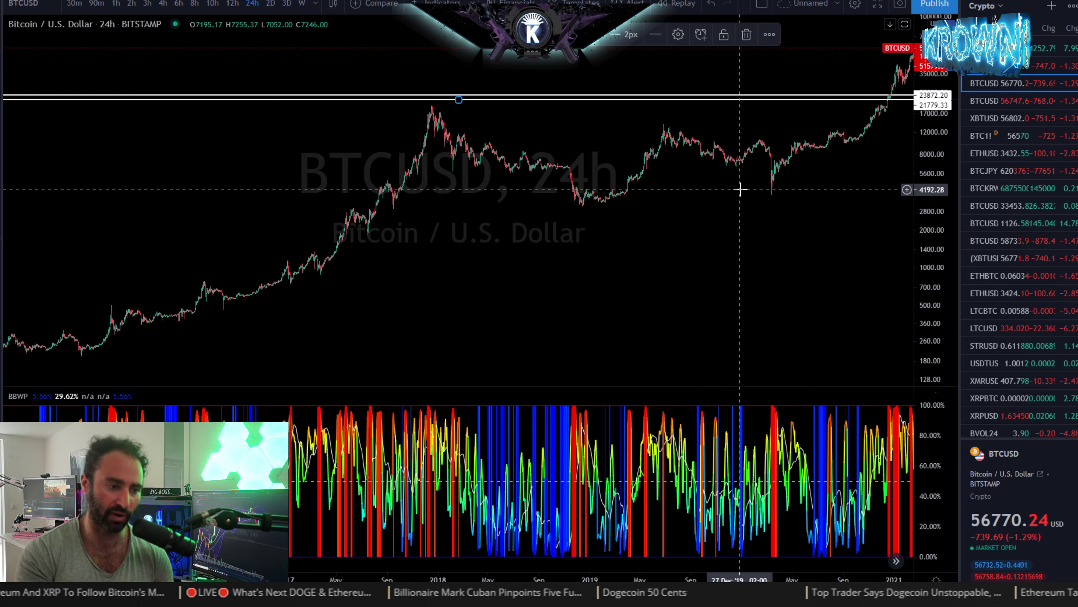
{"action": "scroll", "coordinate": [745, 184], "scroll_direction": "up", "scroll_amount": 8}
{"action": "scroll", "coordinate": [746, 183], "scroll_direction": "up", "scroll_amount": 5}
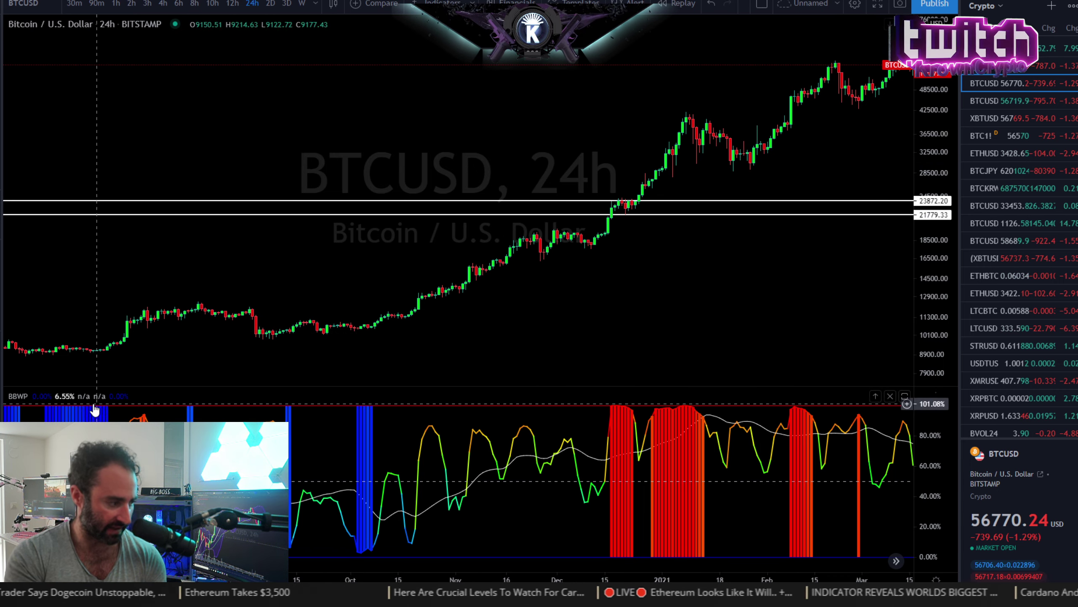
{"action": "left_click", "coordinate": [55, 395]}
{"action": "double_click", "coordinate": [488, 537]}
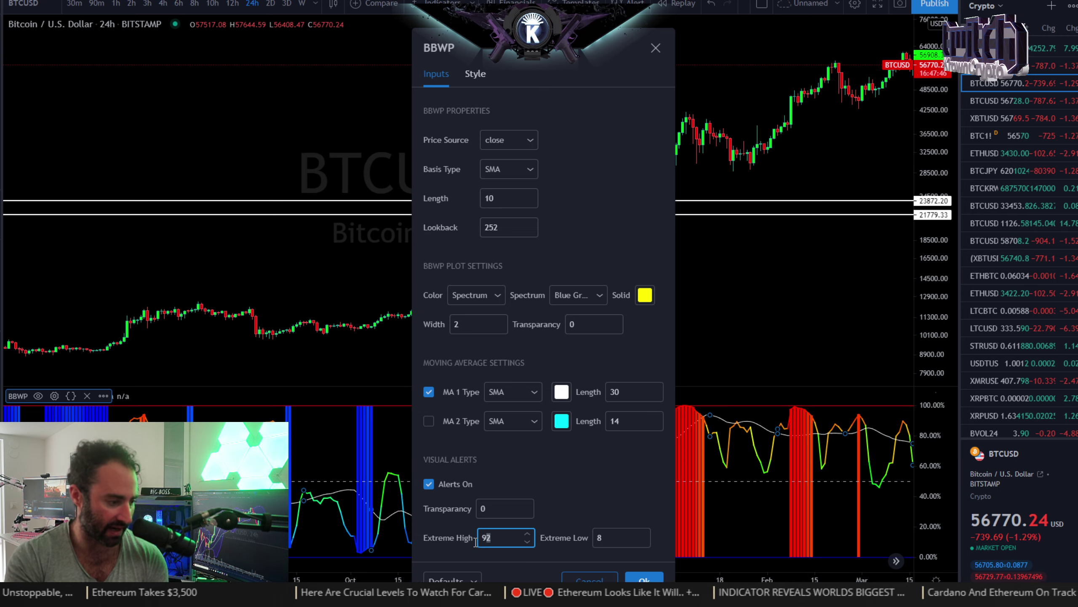
{"action": "key", "text": "BackSpace"}
{"action": "type", "text": "95"}
{"action": "key", "text": "Tab"}
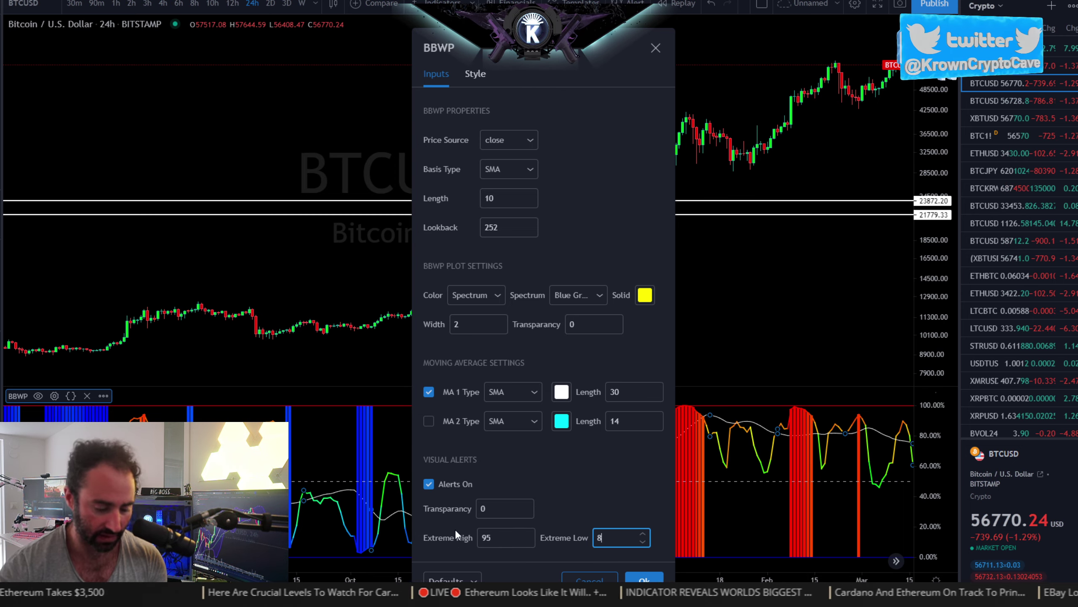
{"action": "type", "text": "5"}
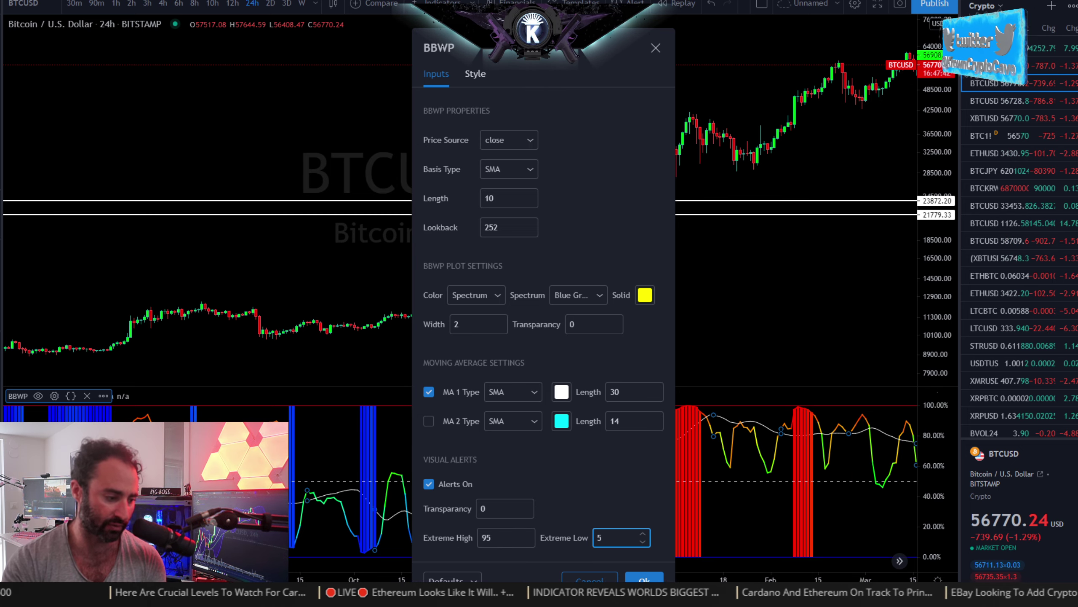
{"action": "left_click", "coordinate": [644, 580]}
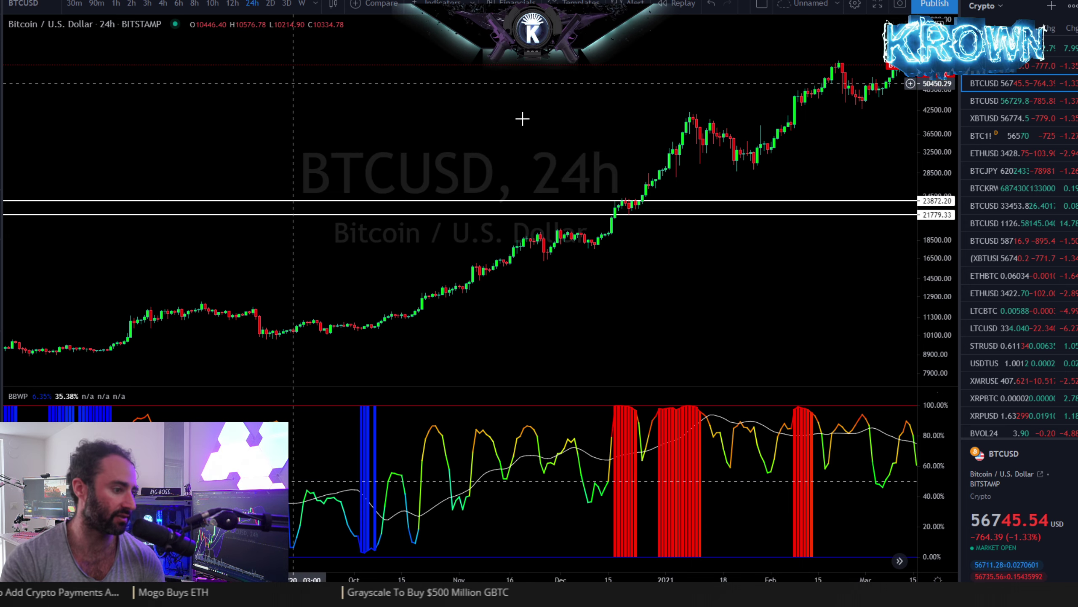
Mark the price range of the January 2021 red BBWP signal with horizontal lines at about 40632 and 29922
{"action": "left_click", "coordinate": [461, 117]}
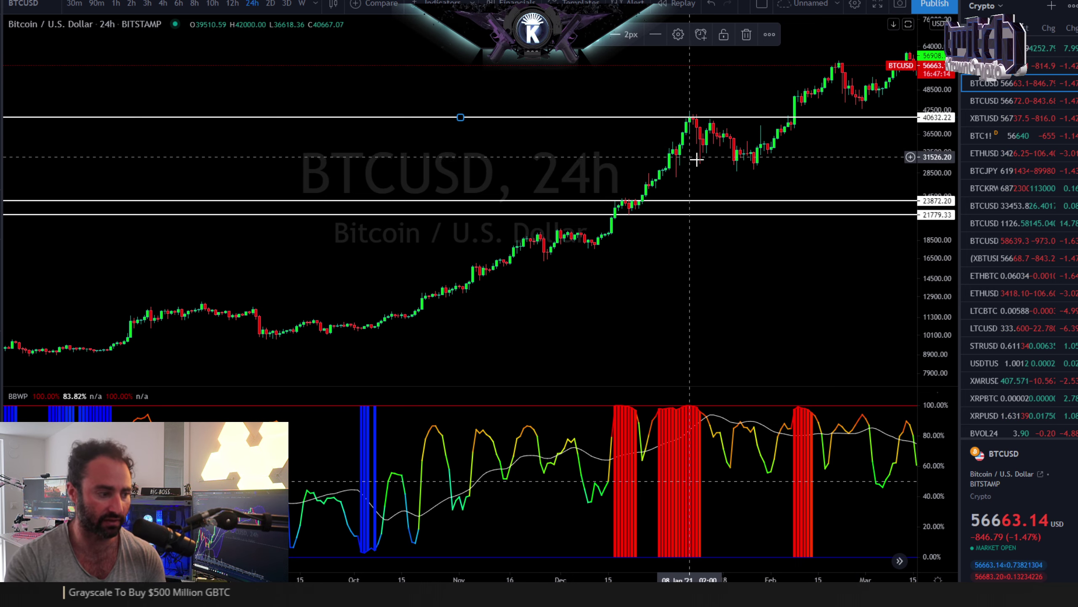
{"action": "left_click", "coordinate": [675, 163]}
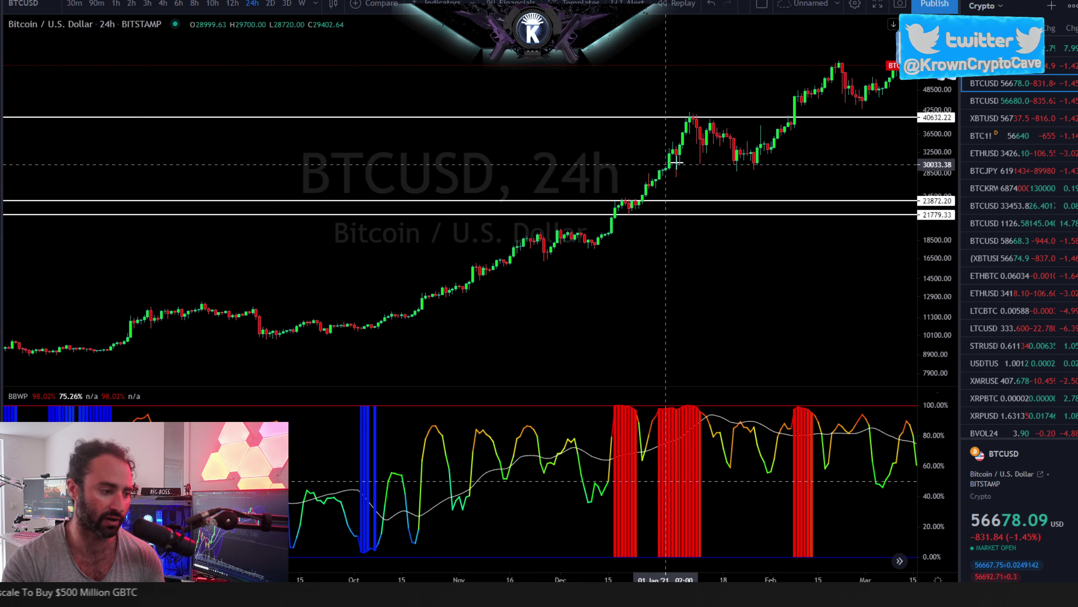
{"action": "key", "text": "alt+h"}
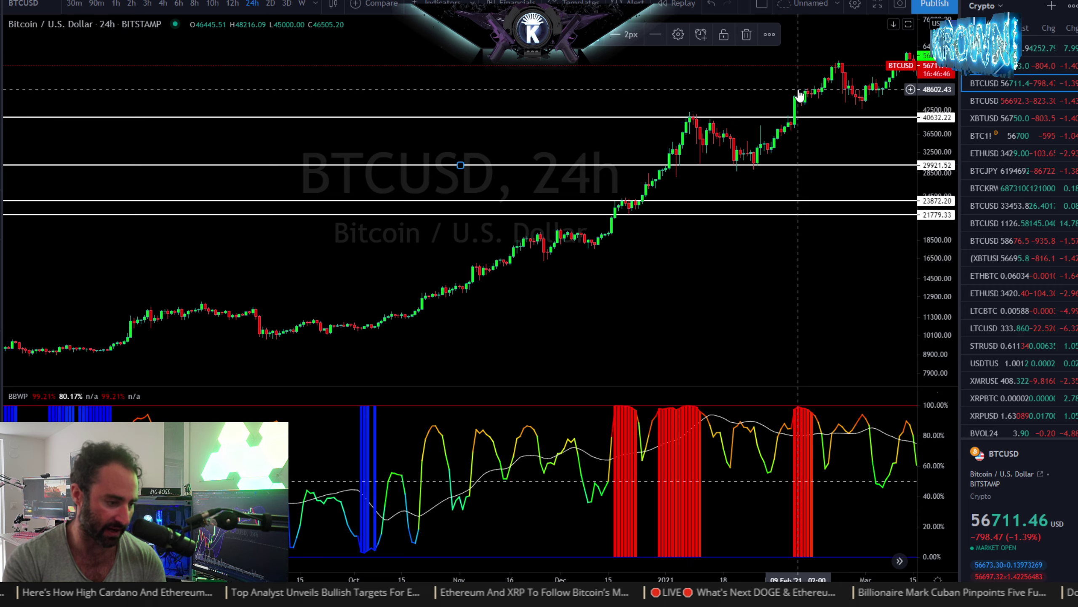
Mark the price range of the February 2021 red BBWP signal with horizontal lines at about 48594 and 45068
{"action": "scroll", "coordinate": [805, 97], "scroll_direction": "up", "scroll_amount": 3}
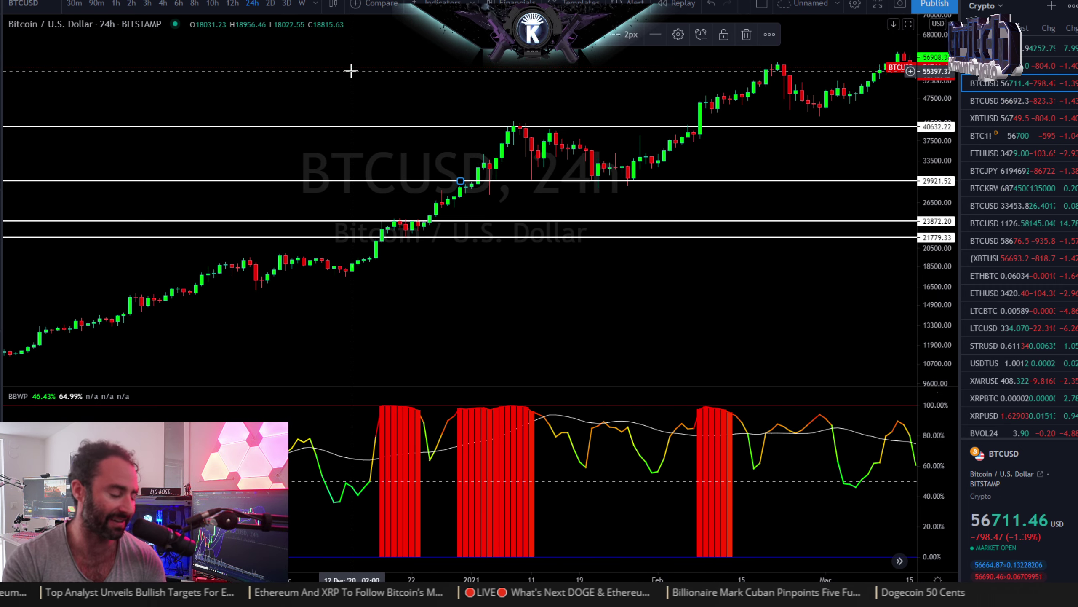
{"action": "left_click", "coordinate": [605, 105]}
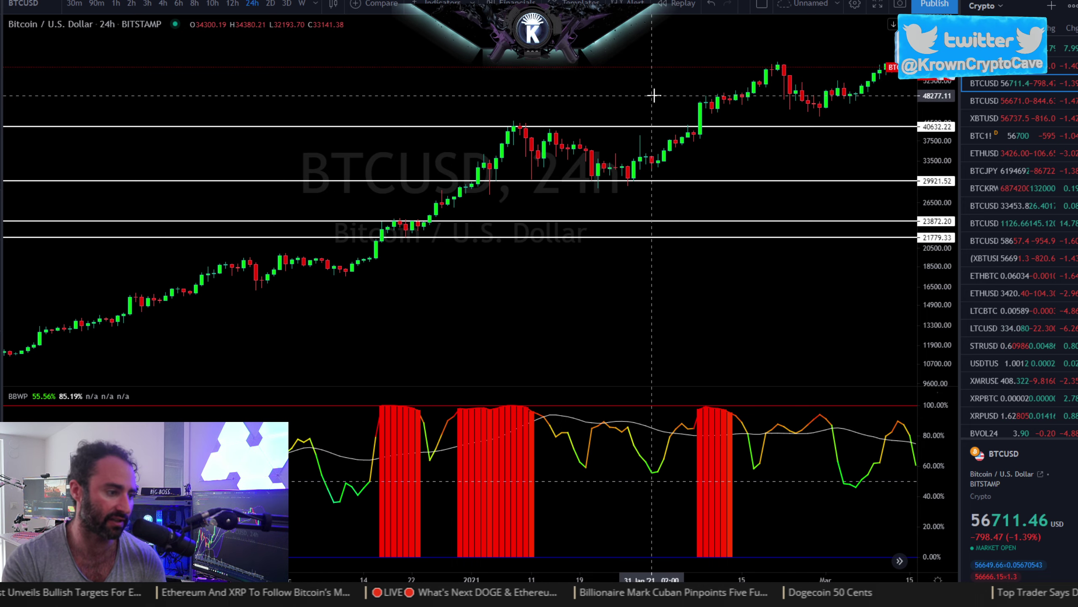
{"action": "key", "text": "alt+h"}
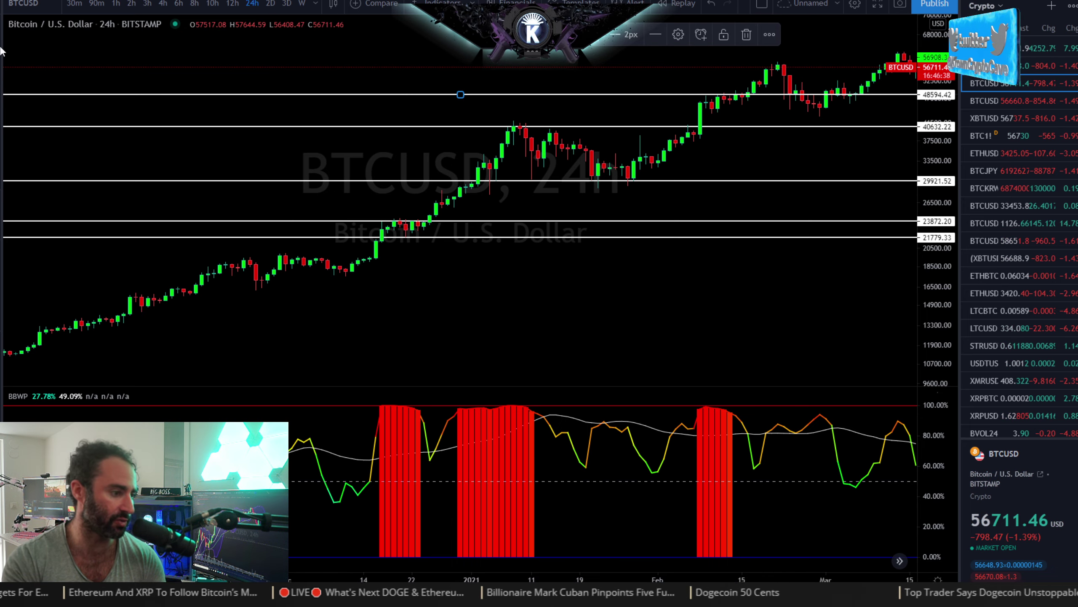
{"action": "key", "text": "alt+h"}
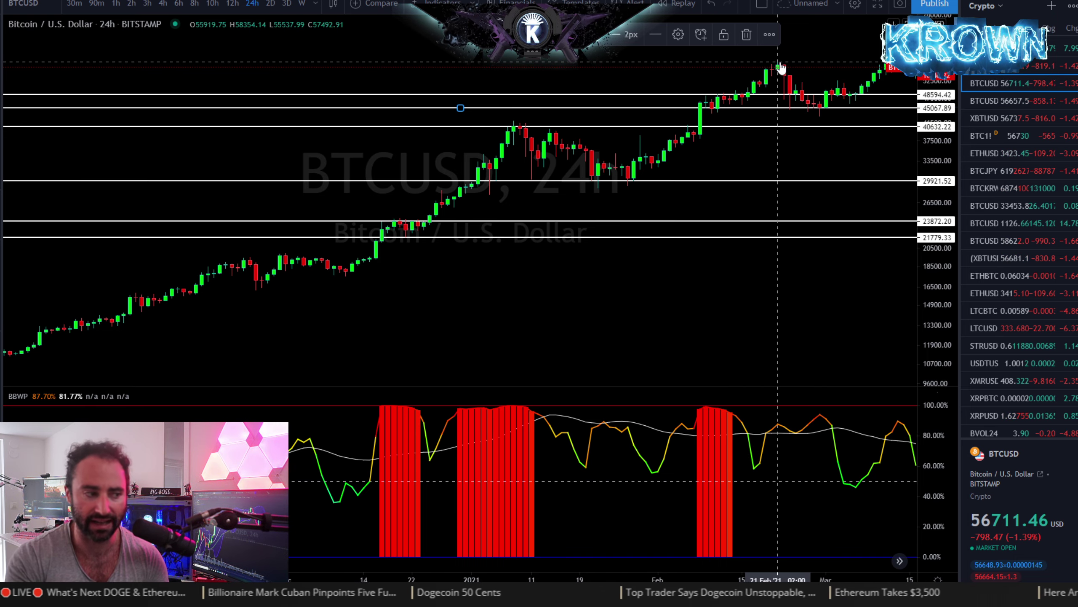
{"action": "left_click_drag", "start_coordinate": [730, 238], "coordinate": [726, 102]}
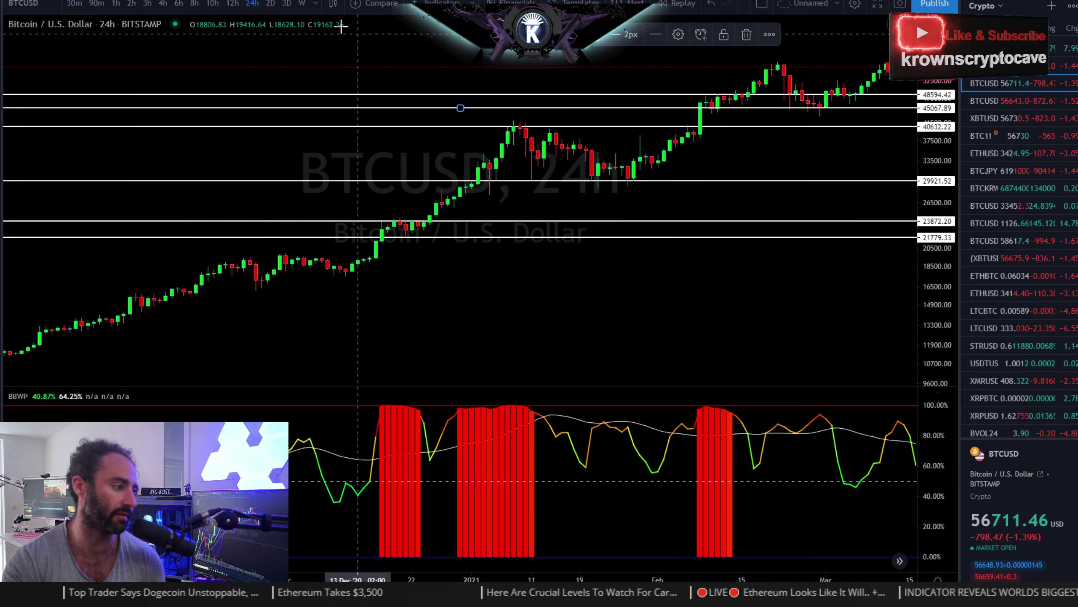
Delete the two horizontal lines that mark the February 2021 price range
{"action": "left_click", "coordinate": [747, 35]}
{"action": "left_click", "coordinate": [460, 94]}
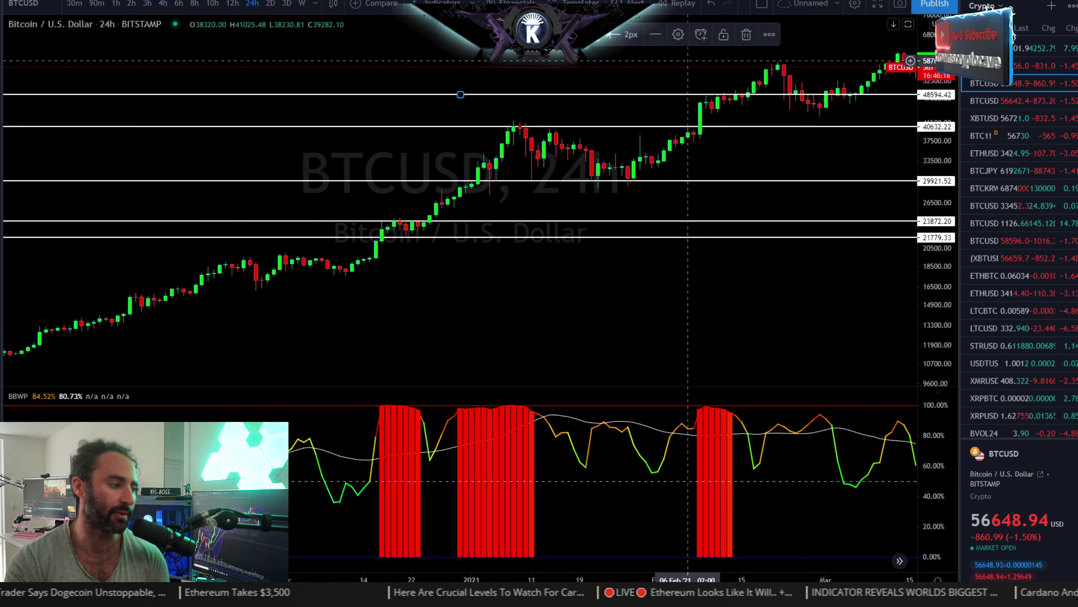
{"action": "left_click", "coordinate": [746, 34]}
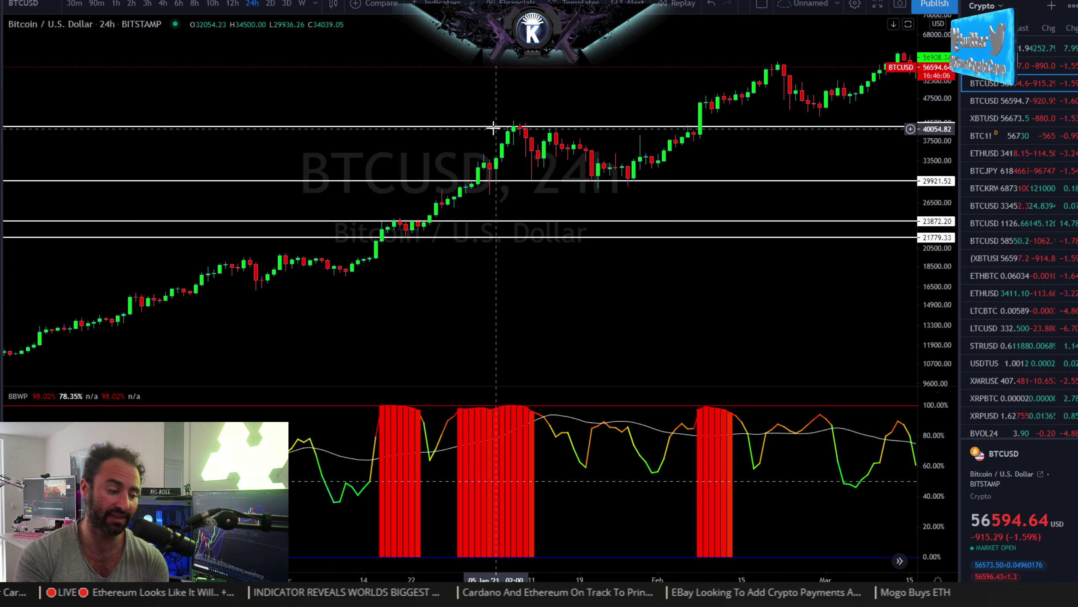
Set the BBWP indicator's Length to 20 and apply the change
{"action": "scroll", "coordinate": [493, 127], "scroll_direction": "down", "scroll_amount": 2}
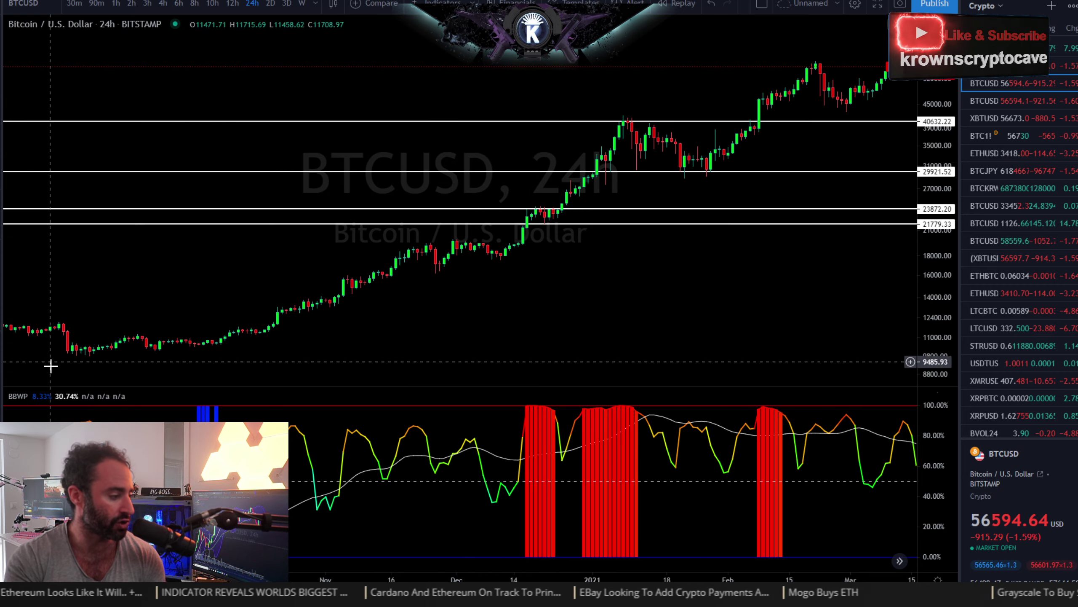
{"action": "left_click", "coordinate": [54, 396]}
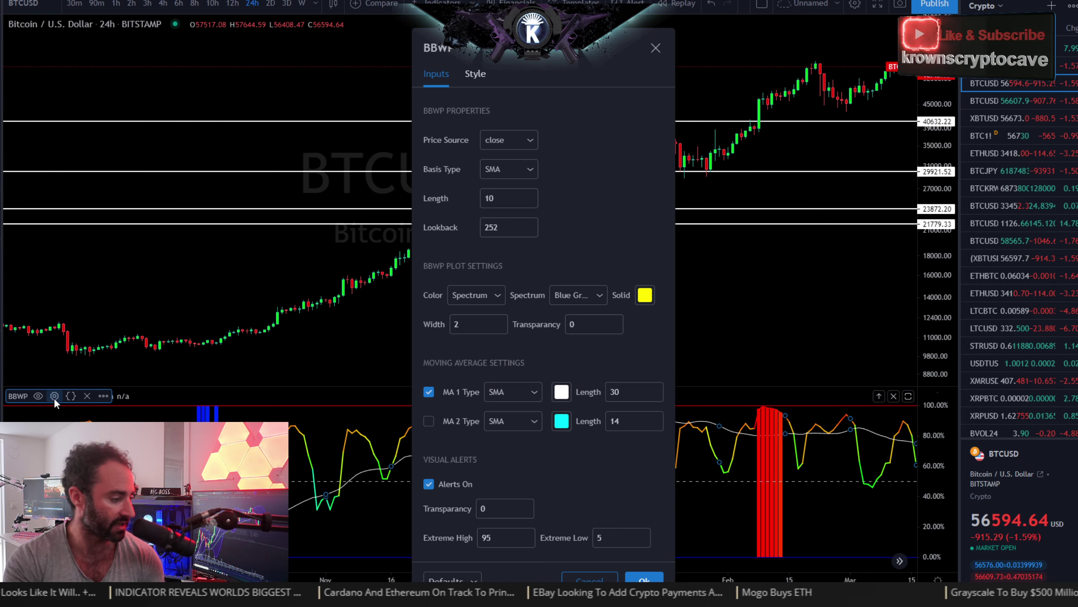
{"action": "double_click", "coordinate": [501, 203]}
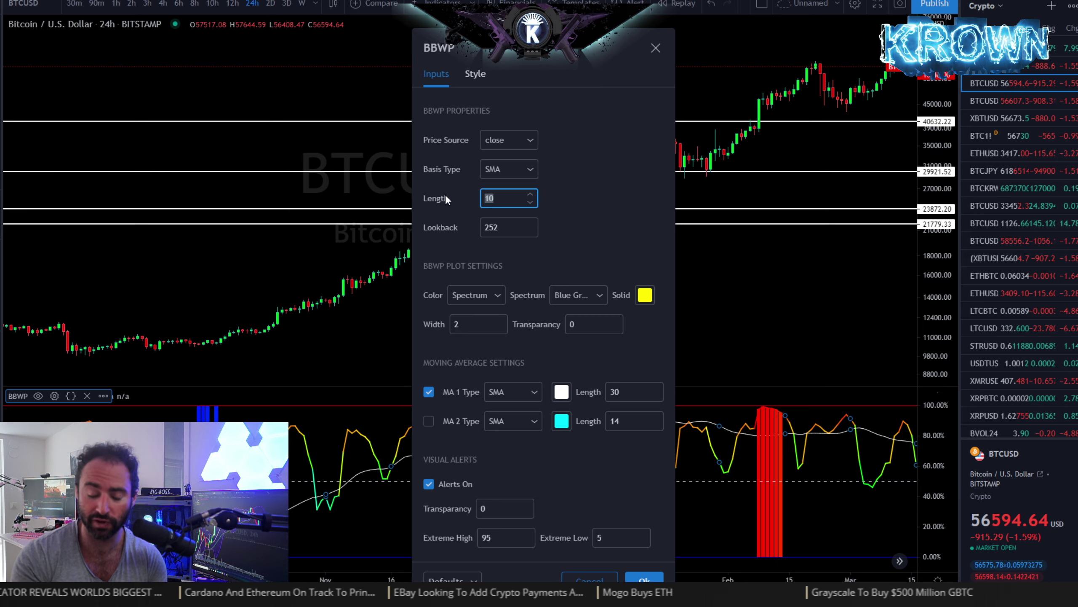
{"action": "type", "text": "20"}
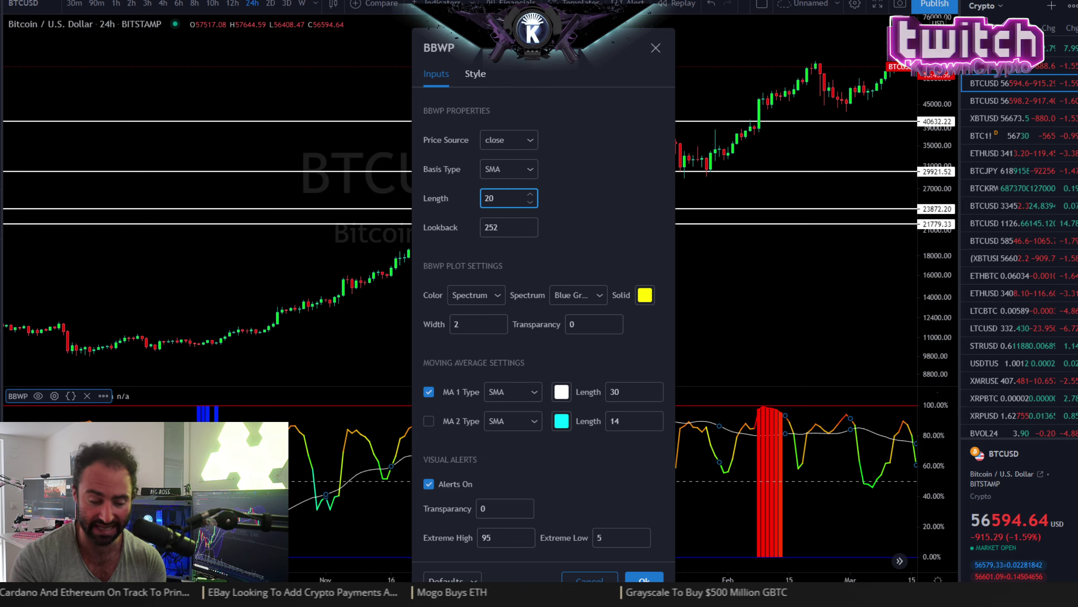
{"action": "left_click", "coordinate": [644, 579]}
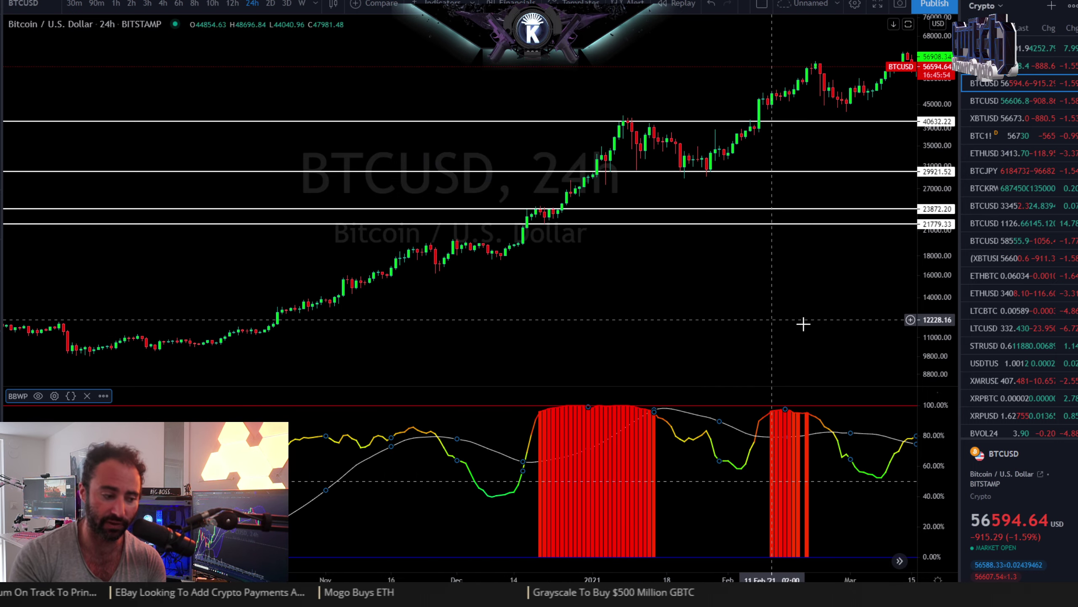
Examine the past BBWP alerts from 2019 to 2021, and inspect the latest moving average cross in an enlarged BBWP pane before restoring it
{"action": "left_click_drag", "start_coordinate": [804, 320], "coordinate": [616, 352]}
{"action": "scroll", "coordinate": [633, 306], "scroll_direction": "down", "scroll_amount": 5}
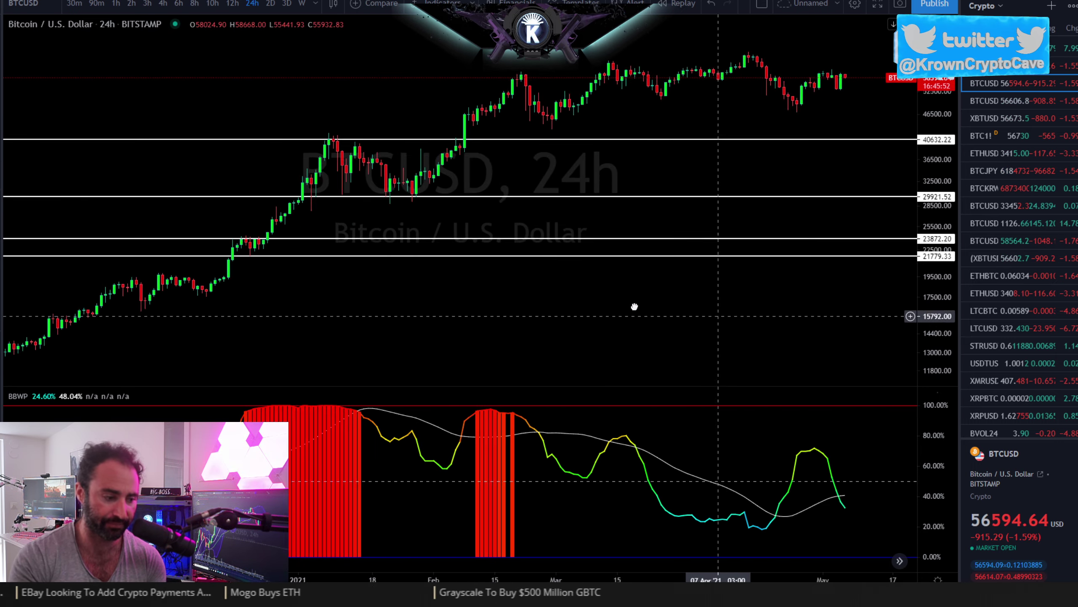
{"action": "scroll", "coordinate": [574, 310], "scroll_direction": "down", "scroll_amount": 3}
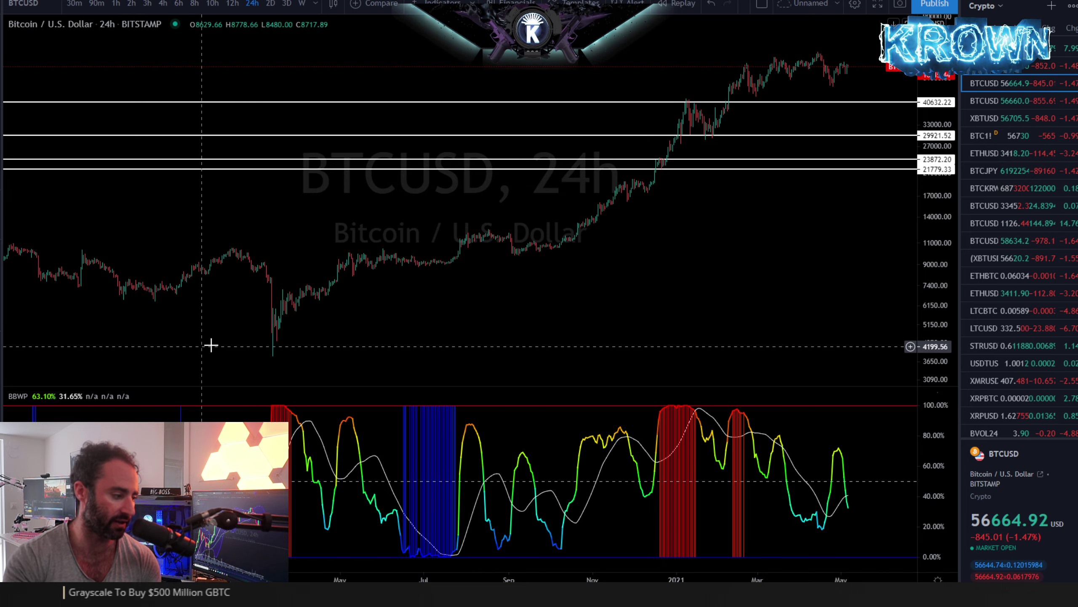
{"action": "left_click_drag", "start_coordinate": [211, 345], "coordinate": [494, 429]}
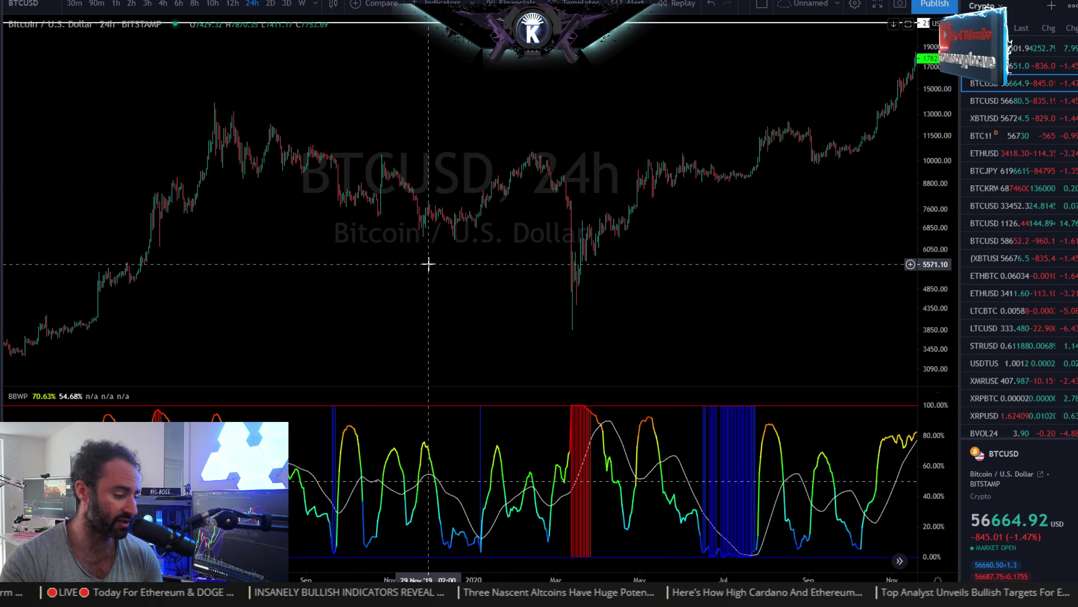
{"action": "left_click_drag", "start_coordinate": [649, 265], "coordinate": [384, 264]}
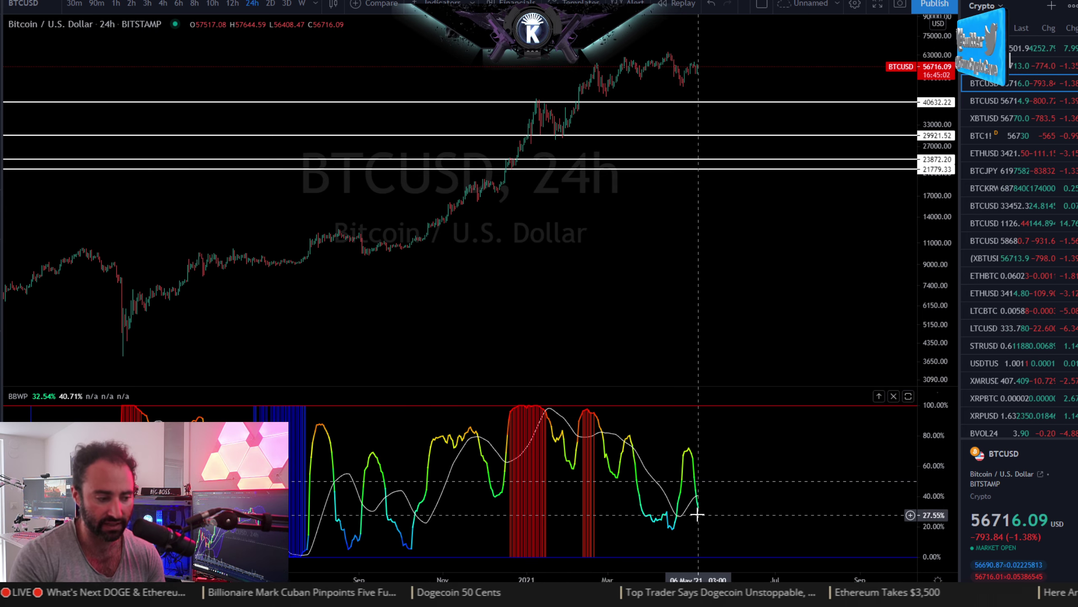
{"action": "scroll", "coordinate": [692, 513], "scroll_direction": "up", "scroll_amount": 3}
{"action": "double_click", "coordinate": [654, 506]}
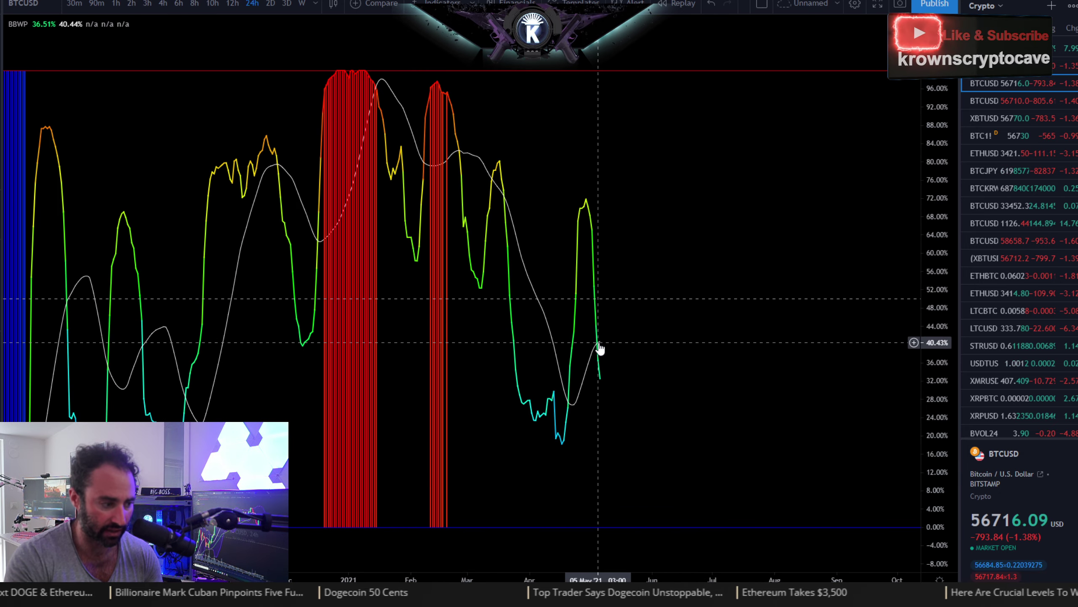
{"action": "double_click", "coordinate": [661, 208]}
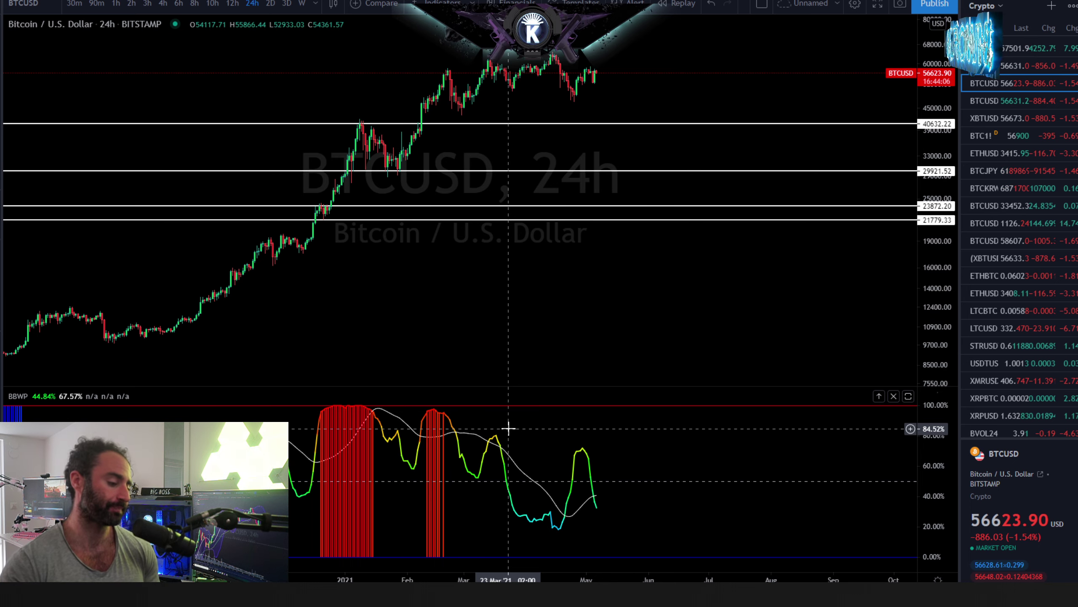
Hide the horizontal price lines drawn on the BTCUSD chart
{"action": "scroll", "coordinate": [511, 295], "scroll_direction": "down", "scroll_amount": 1}
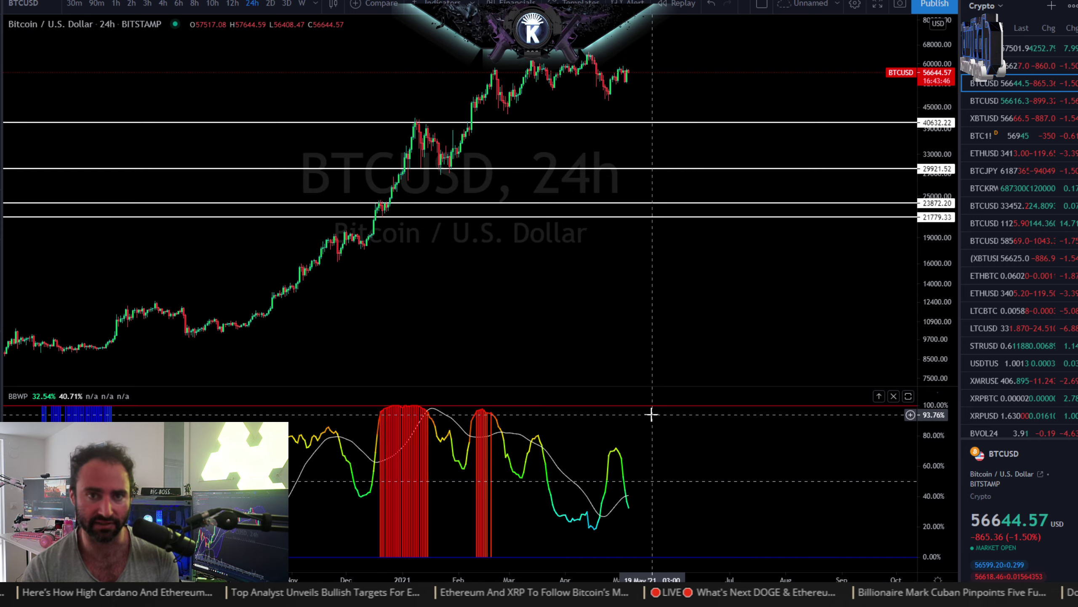
{"action": "scroll", "coordinate": [594, 366], "scroll_direction": "down", "scroll_amount": 3}
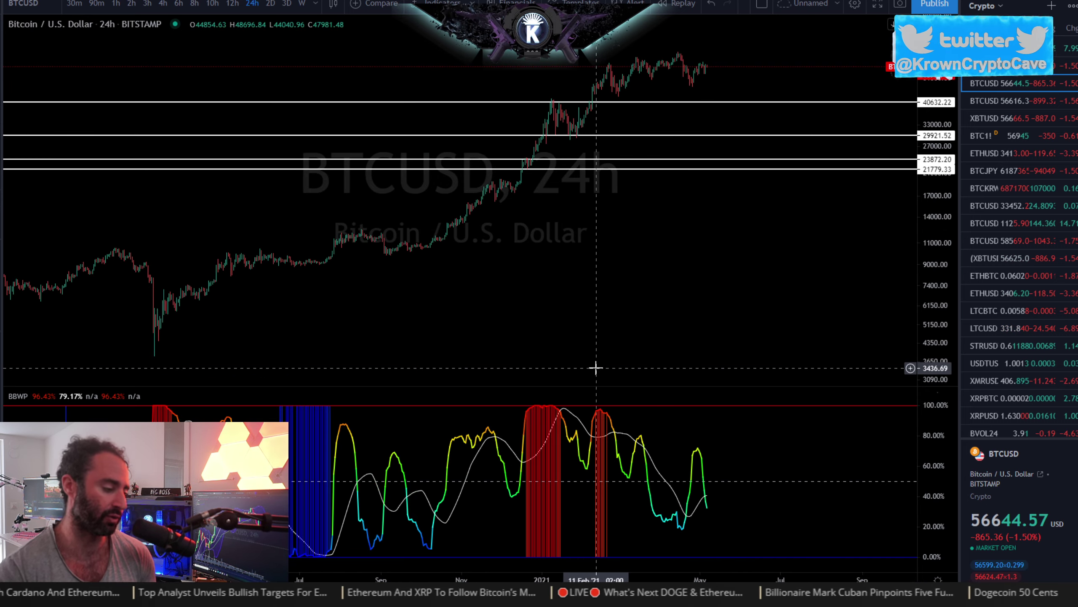
{"action": "scroll", "coordinate": [524, 235], "scroll_direction": "down", "scroll_amount": 3}
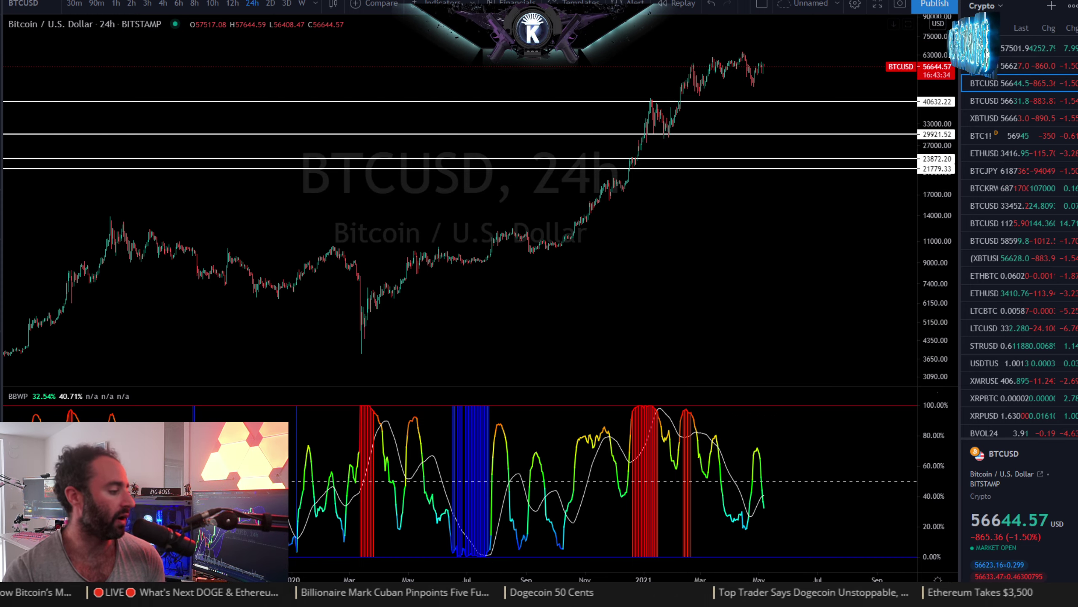
{"action": "key", "text": "ctrl+alt+h"}
{"action": "scroll", "coordinate": [509, 223], "scroll_direction": "up", "scroll_amount": 5}
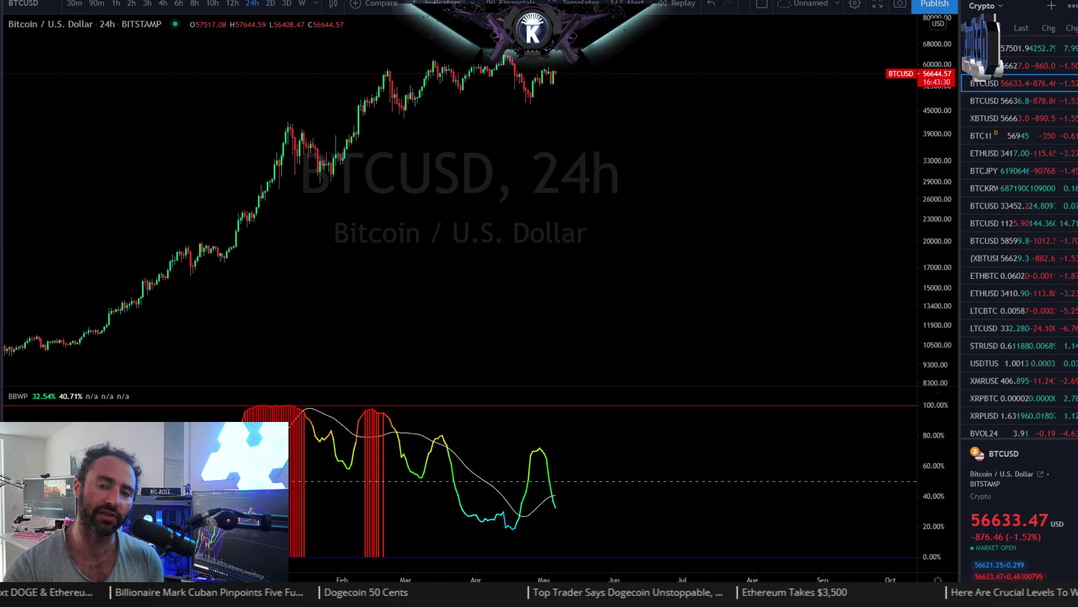
Find the built-in Stochastic indicator by searching for "stoch" and add it to the chart
{"action": "left_click", "coordinate": [439, 3]}
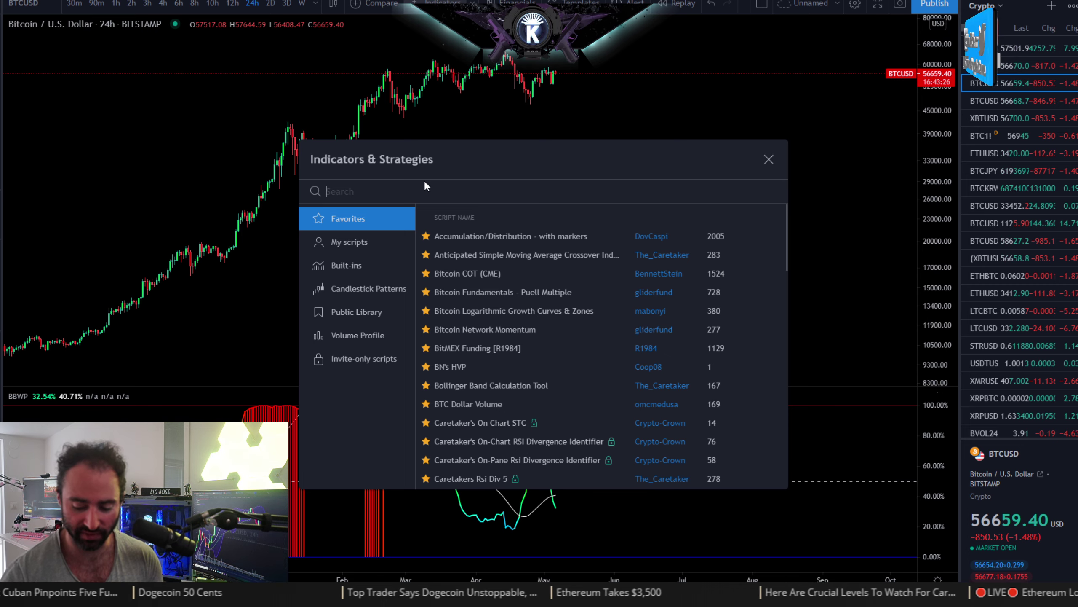
{"action": "type", "text": "st"}
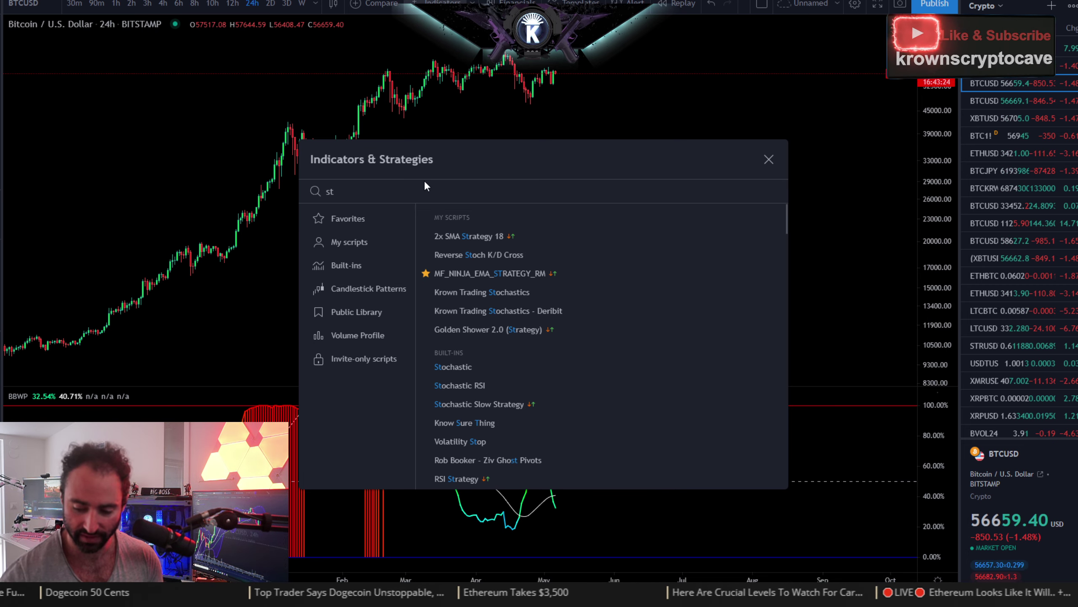
{"action": "type", "text": "och"}
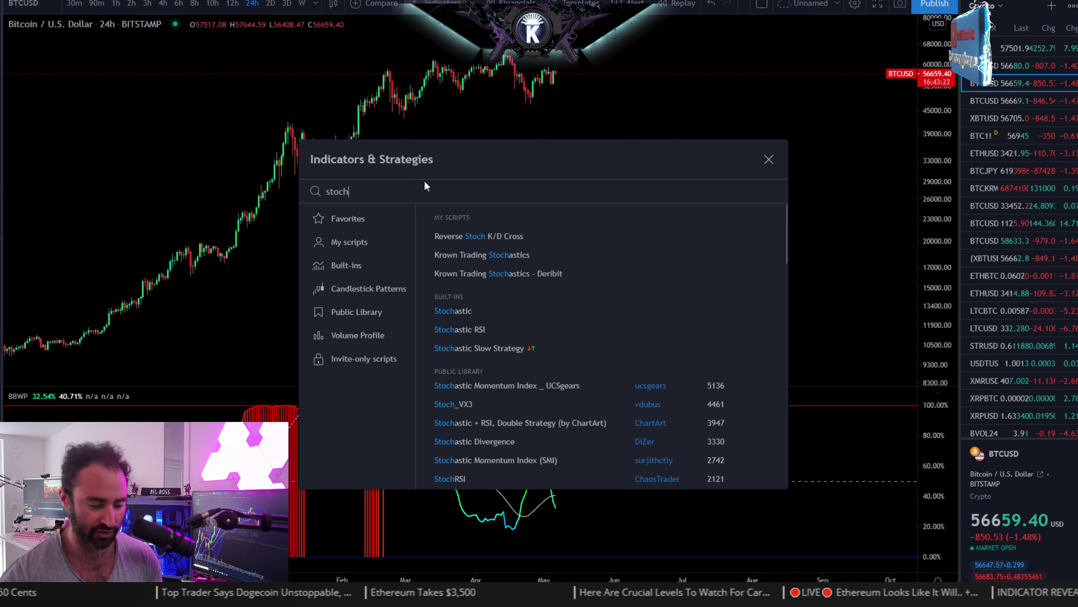
{"action": "left_click", "coordinate": [521, 310]}
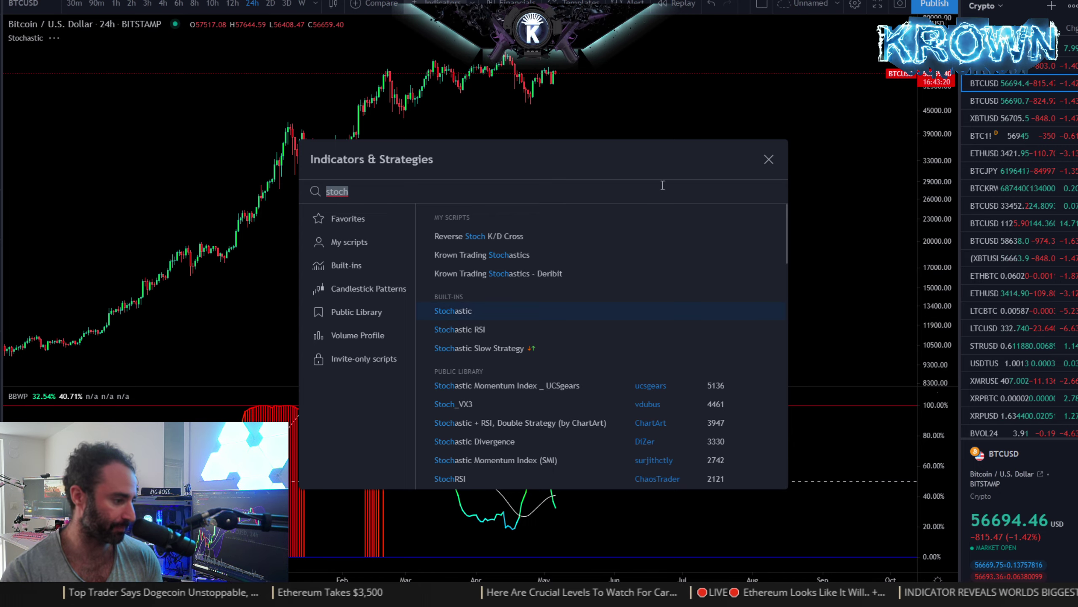
{"action": "left_click", "coordinate": [769, 160]}
{"action": "scroll", "coordinate": [692, 221], "scroll_direction": "down", "scroll_amount": 2}
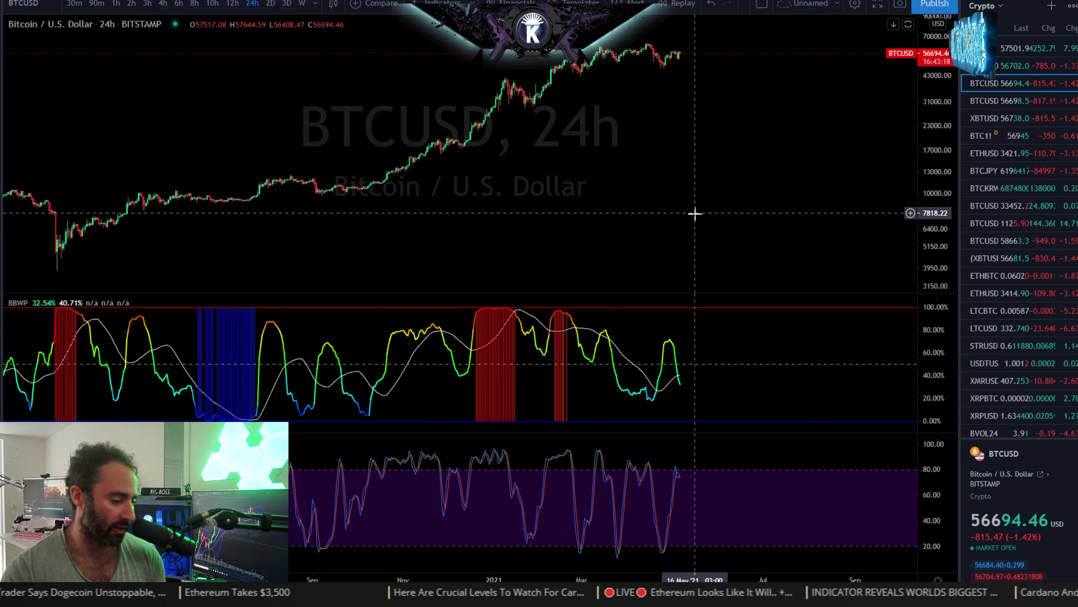
Set the Stochastic indicator's Smooth to 6 and D to 3
{"action": "scroll", "coordinate": [678, 476], "scroll_direction": "up", "scroll_amount": 2}
{"action": "scroll", "coordinate": [423, 244], "scroll_direction": "down", "scroll_amount": 1}
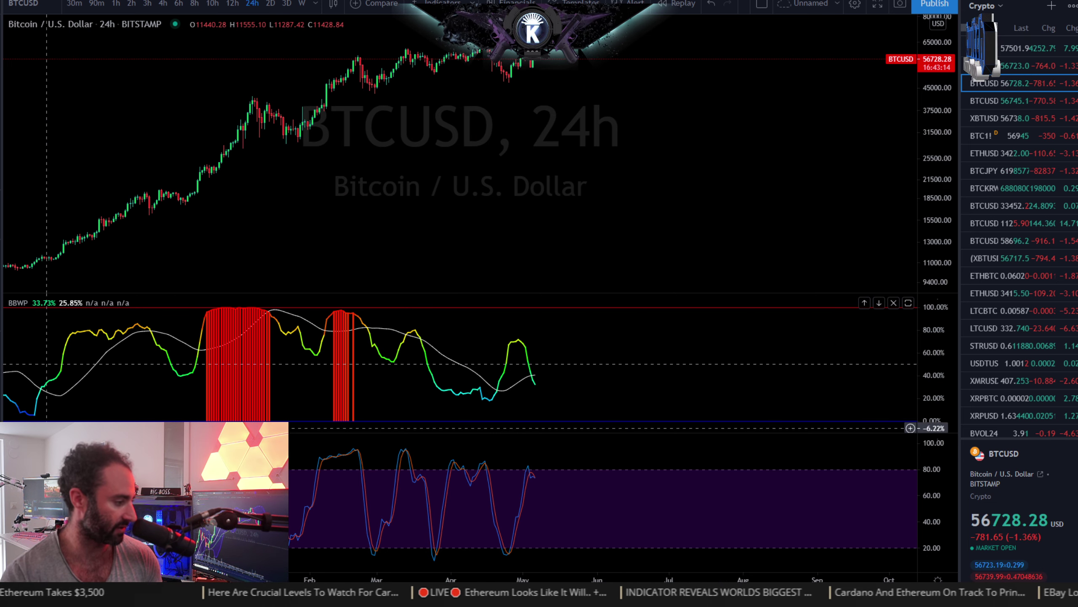
{"action": "double_click", "coordinate": [530, 473]}
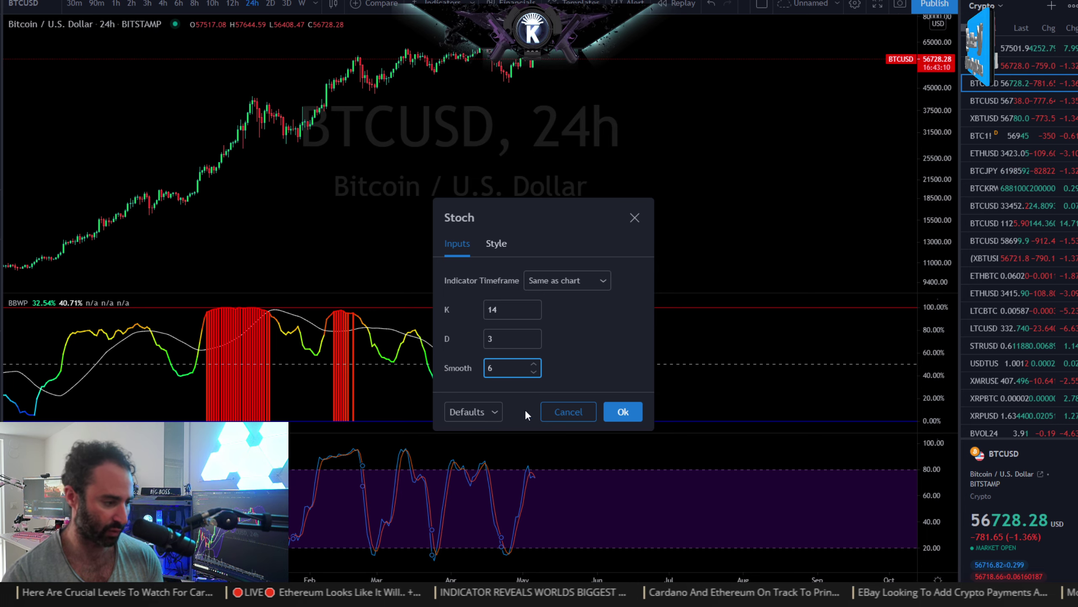
{"action": "left_click_drag", "start_coordinate": [510, 340], "coordinate": [467, 330]}
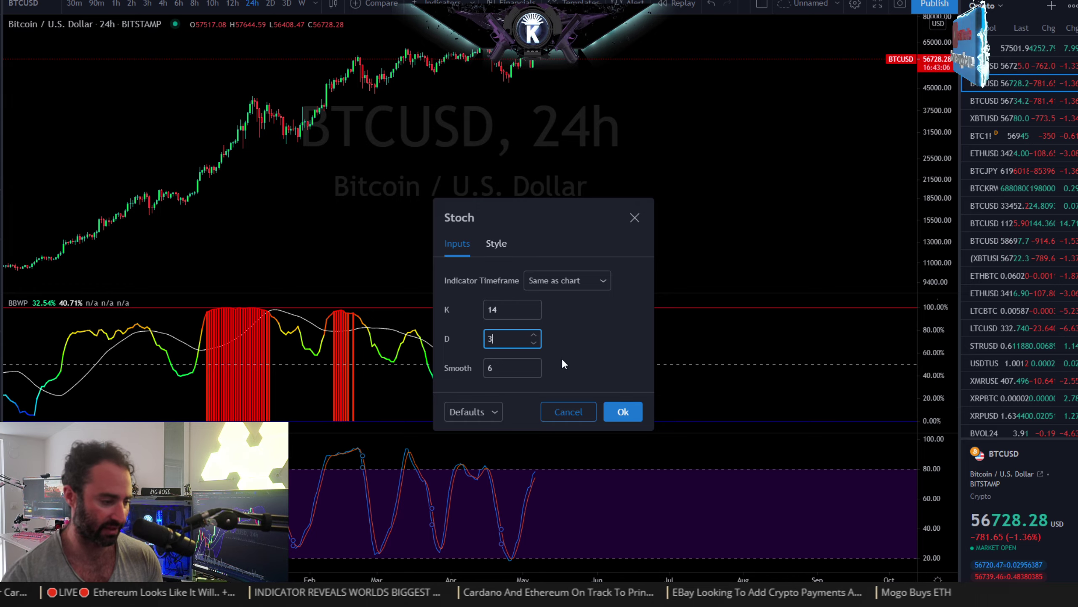
{"action": "key", "text": "Return"}
Compare the Stochastic with the early 2021 red BBWP signals, inspecting its February 2021 peak in an enlarged pane before restoring the layout
{"action": "scroll", "coordinate": [561, 291], "scroll_direction": "down", "scroll_amount": 3}
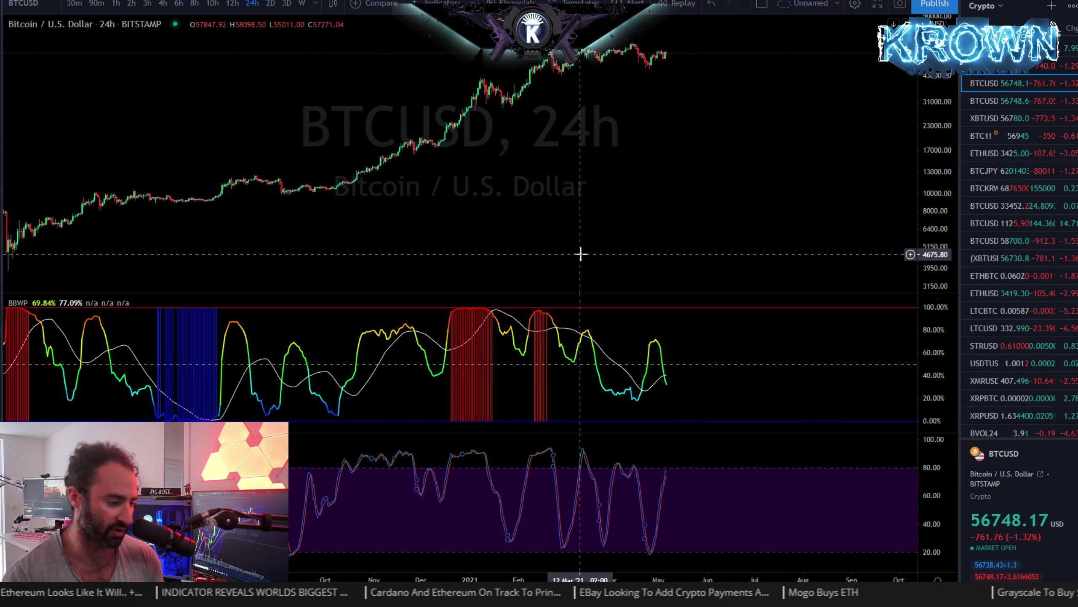
{"action": "scroll", "coordinate": [669, 366], "scroll_direction": "up", "scroll_amount": 3}
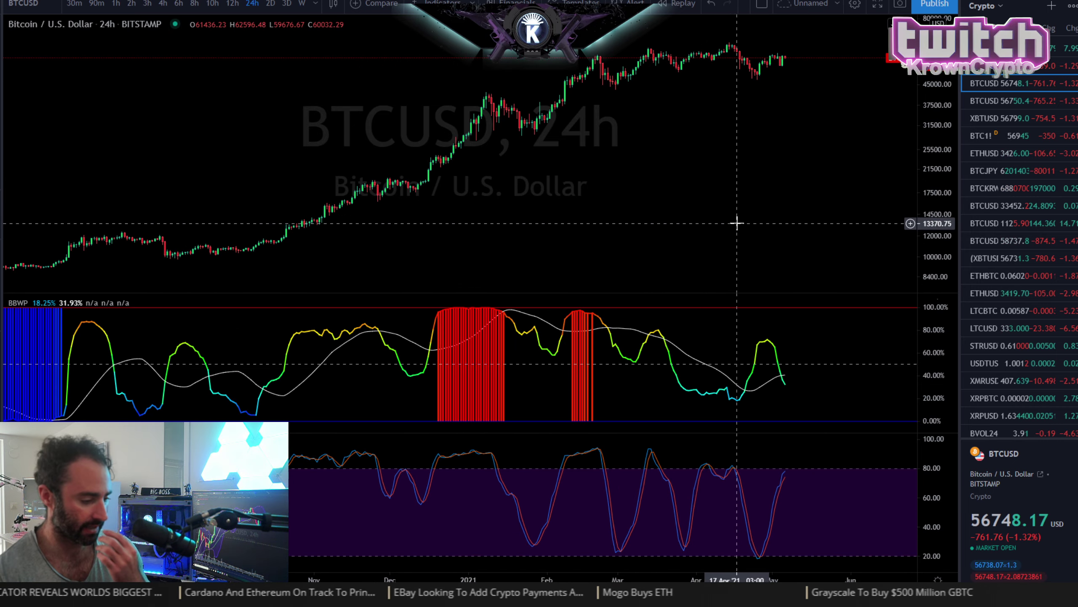
{"action": "scroll", "coordinate": [599, 209], "scroll_direction": "up", "scroll_amount": 3}
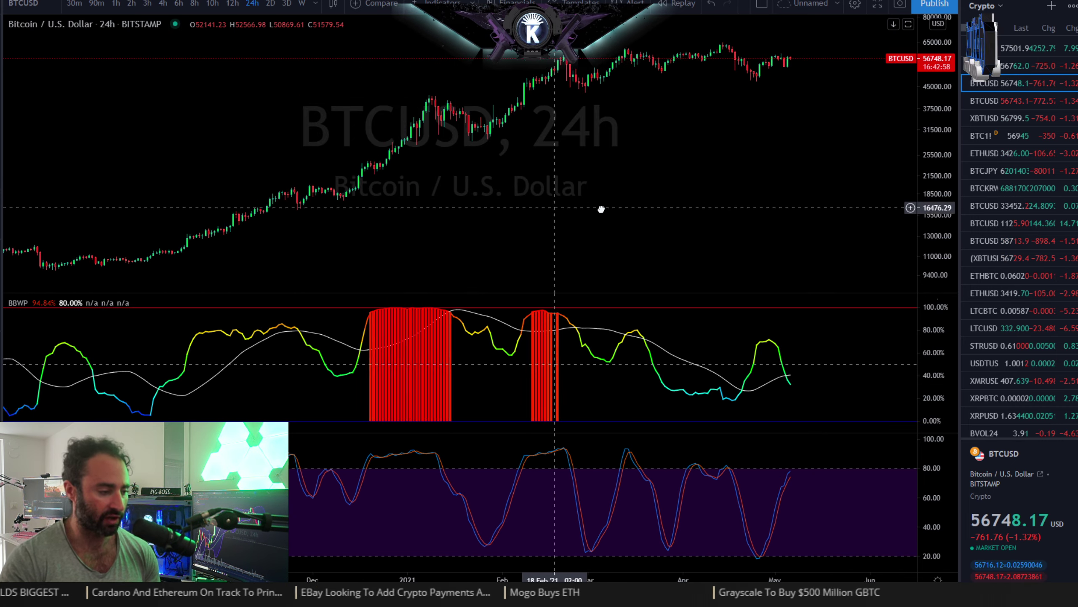
{"action": "scroll", "coordinate": [734, 317], "scroll_direction": "up", "scroll_amount": 1}
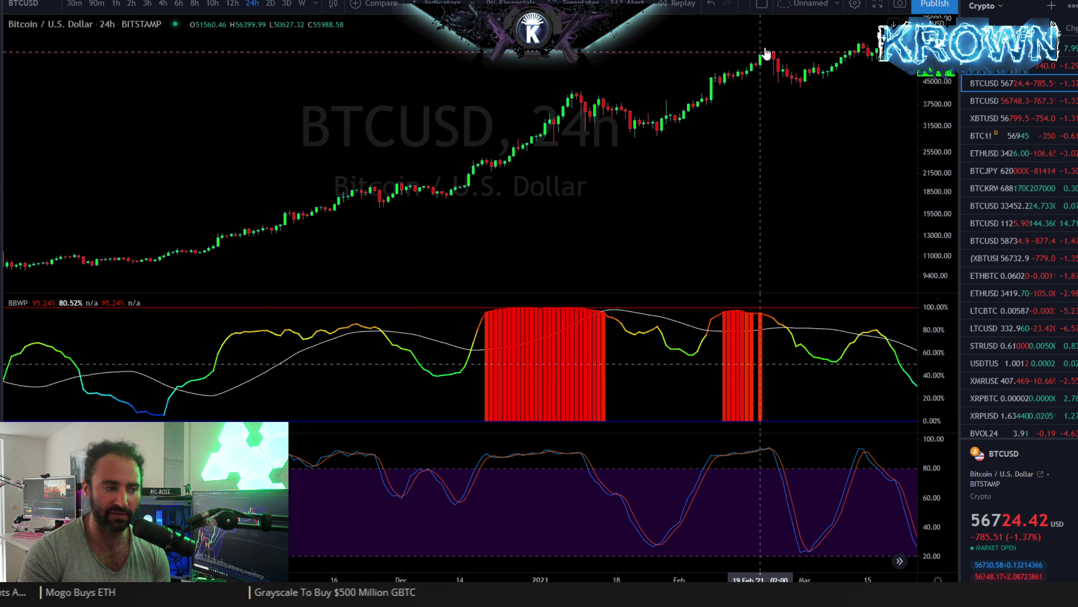
{"action": "left_click_drag", "start_coordinate": [792, 147], "coordinate": [696, 135]}
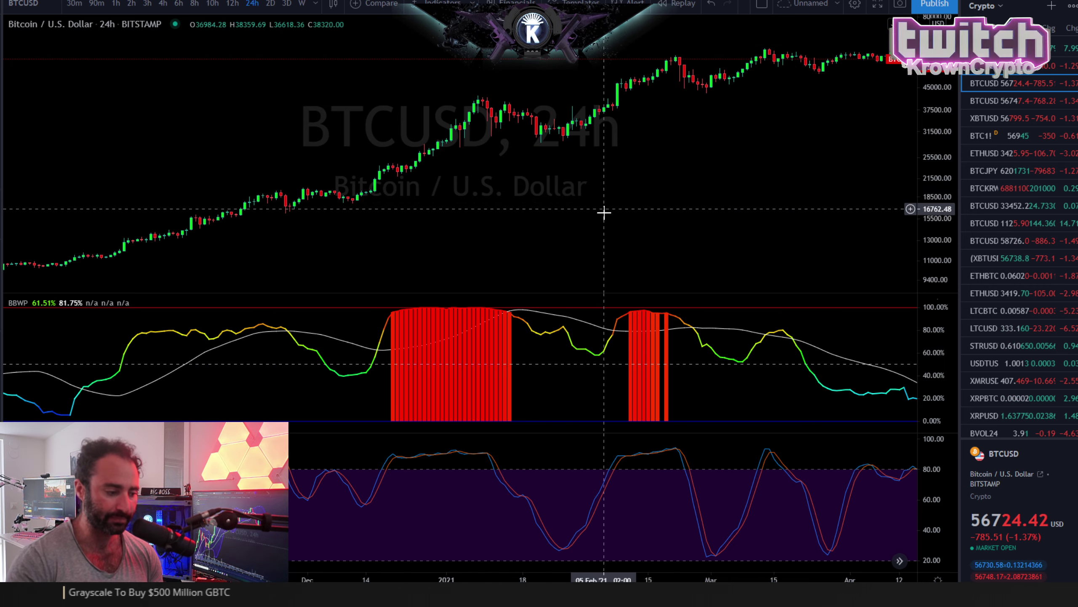
{"action": "double_click", "coordinate": [658, 463]}
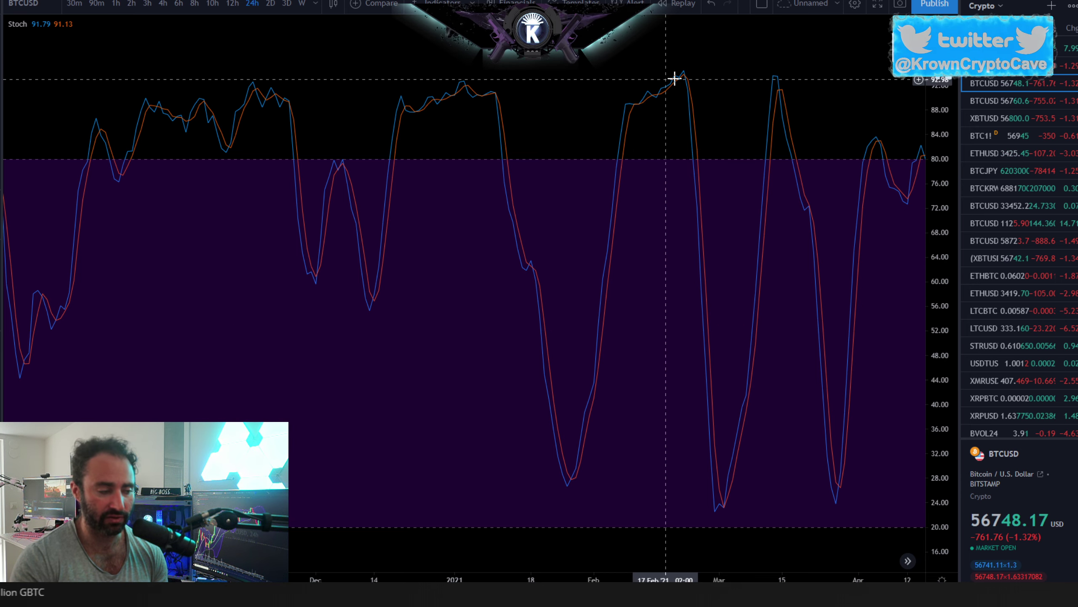
{"action": "double_click", "coordinate": [700, 60]}
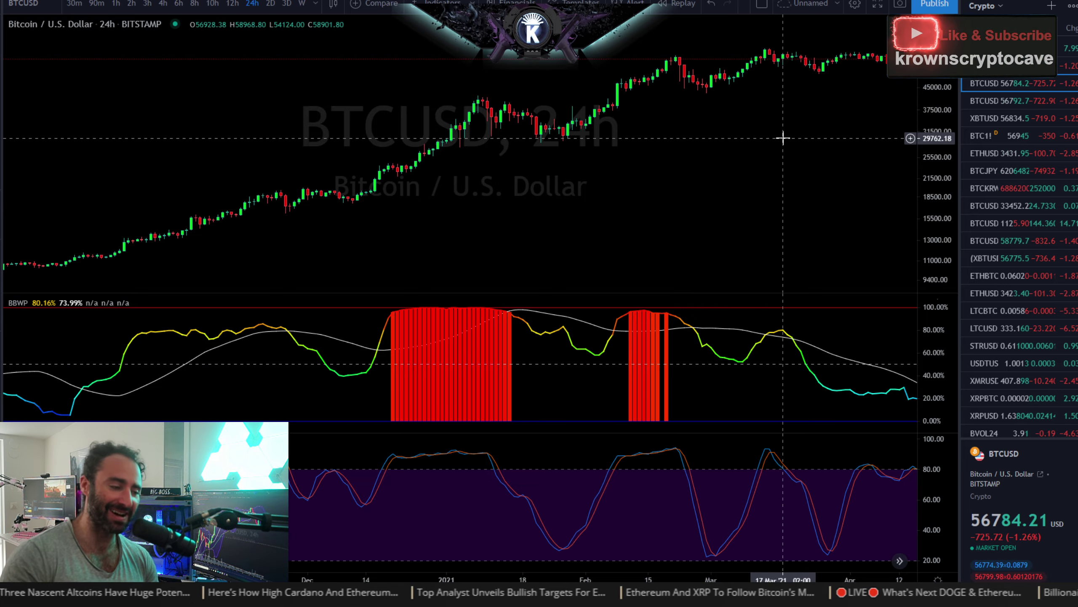
Set the BBWP indicator's visual alert thresholds to 100 for Extreme High and 0 for Extreme Low
{"action": "scroll", "coordinate": [545, 195], "scroll_direction": "down", "scroll_amount": 5}
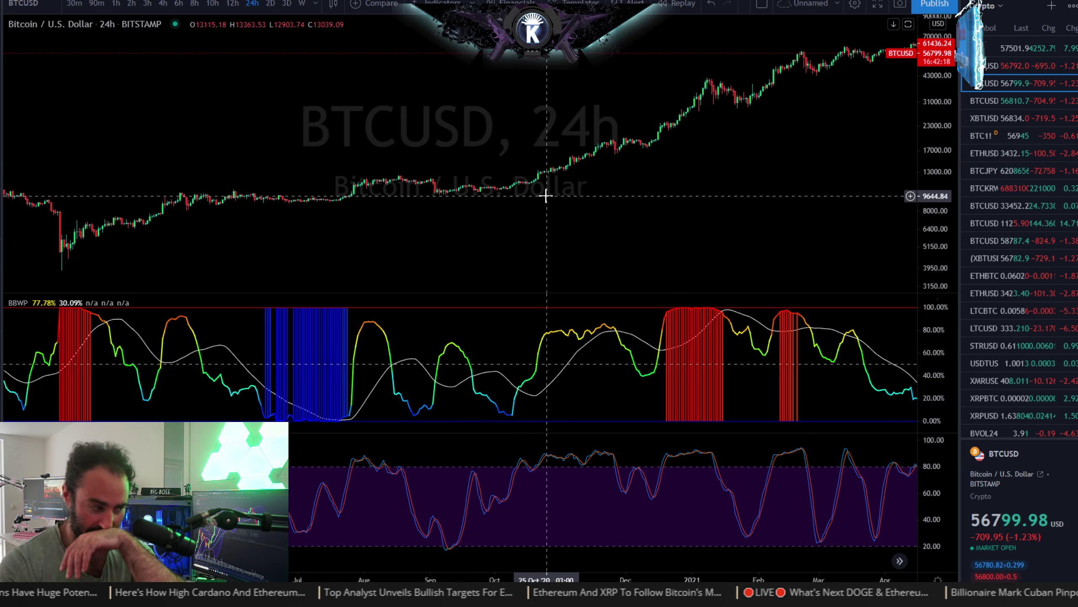
{"action": "scroll", "coordinate": [698, 125], "scroll_direction": "up", "scroll_amount": 5}
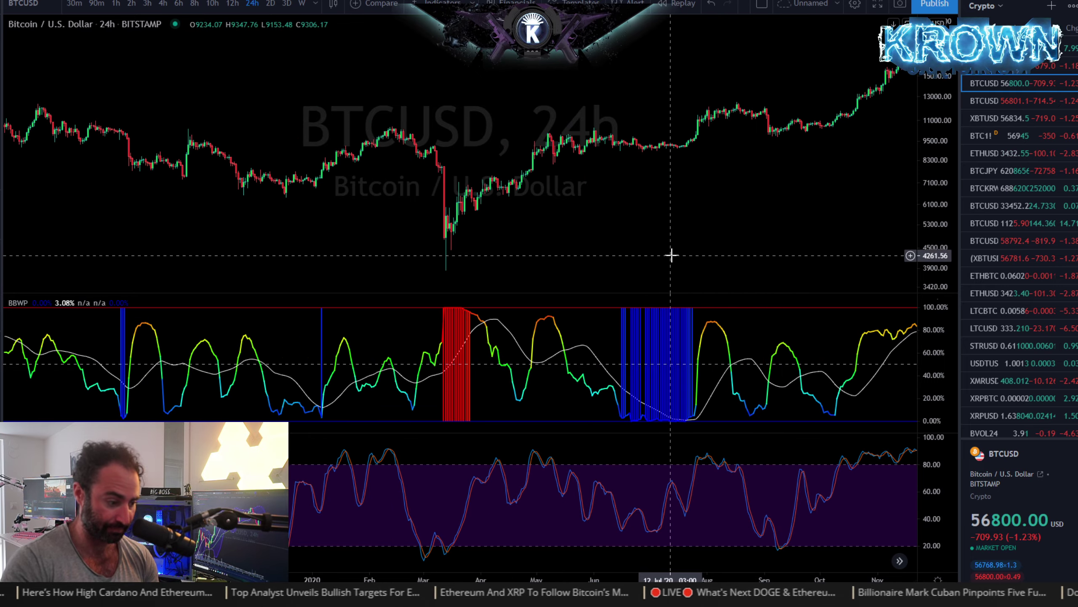
{"action": "left_click_drag", "start_coordinate": [643, 233], "coordinate": [721, 218]}
{"action": "scroll", "coordinate": [654, 293], "scroll_direction": "up", "scroll_amount": 2}
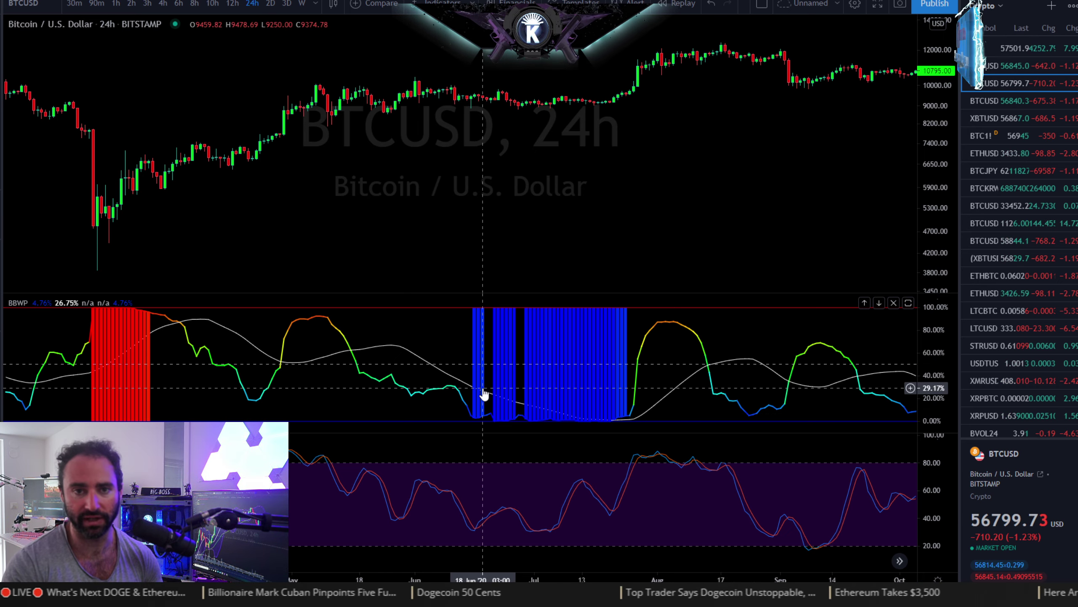
{"action": "double_click", "coordinate": [307, 345]}
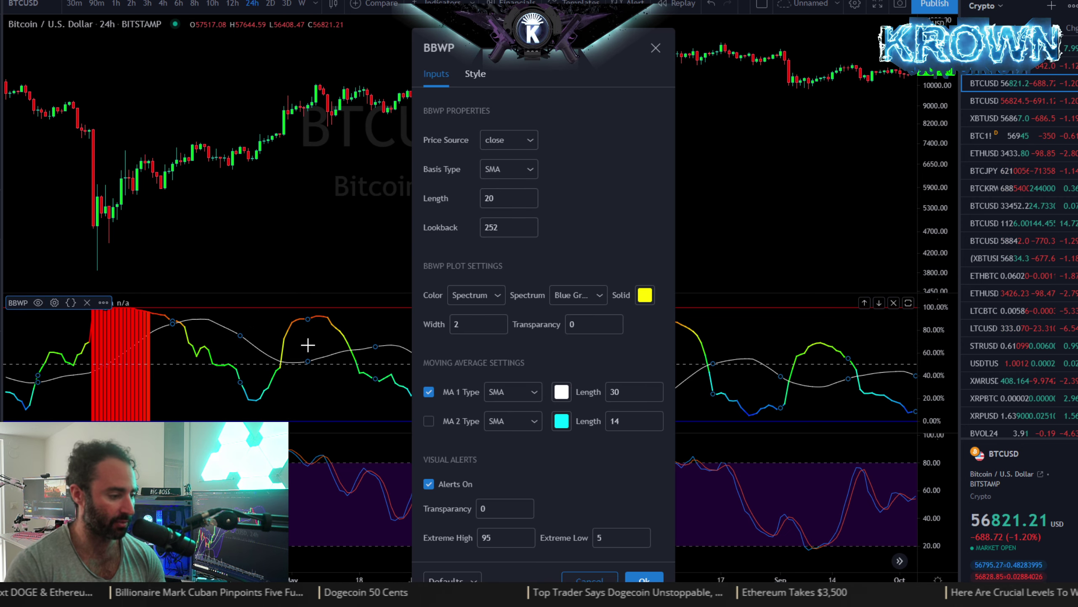
{"action": "double_click", "coordinate": [507, 534]}
{"action": "type", "text": "100"}
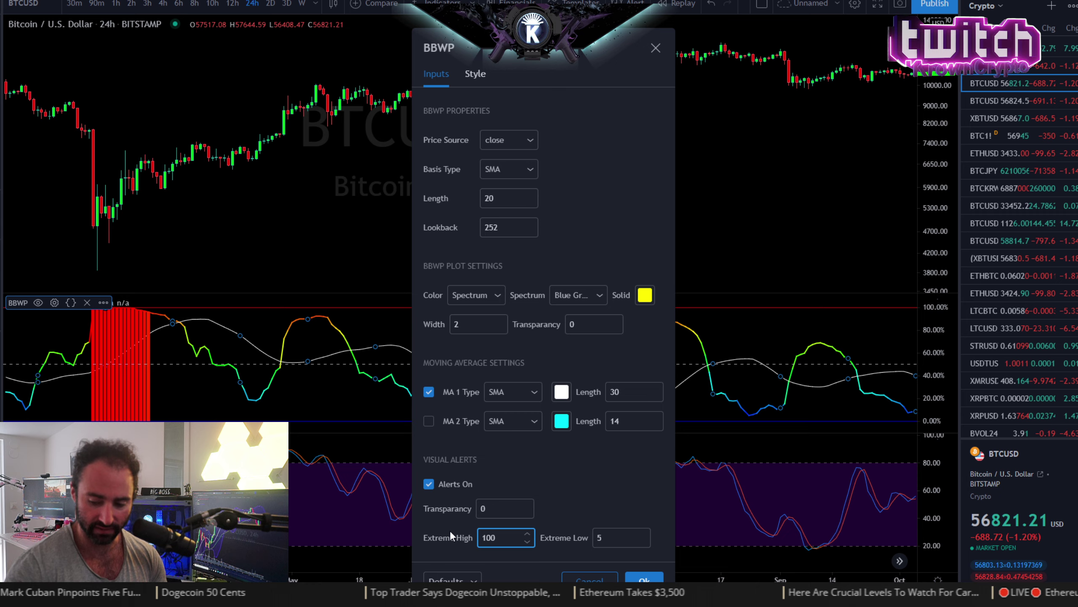
{"action": "key", "text": "Tab"}
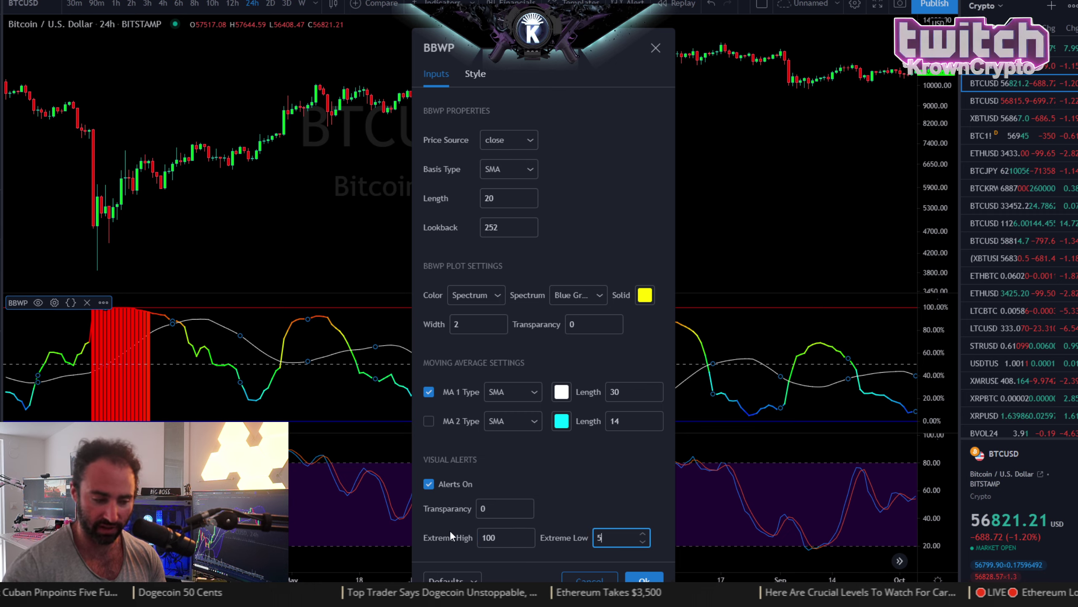
{"action": "type", "text": "50"}
{"action": "key", "text": "BackSpace"}
{"action": "key", "text": "BackSpace"}
{"action": "type", "text": "0"}
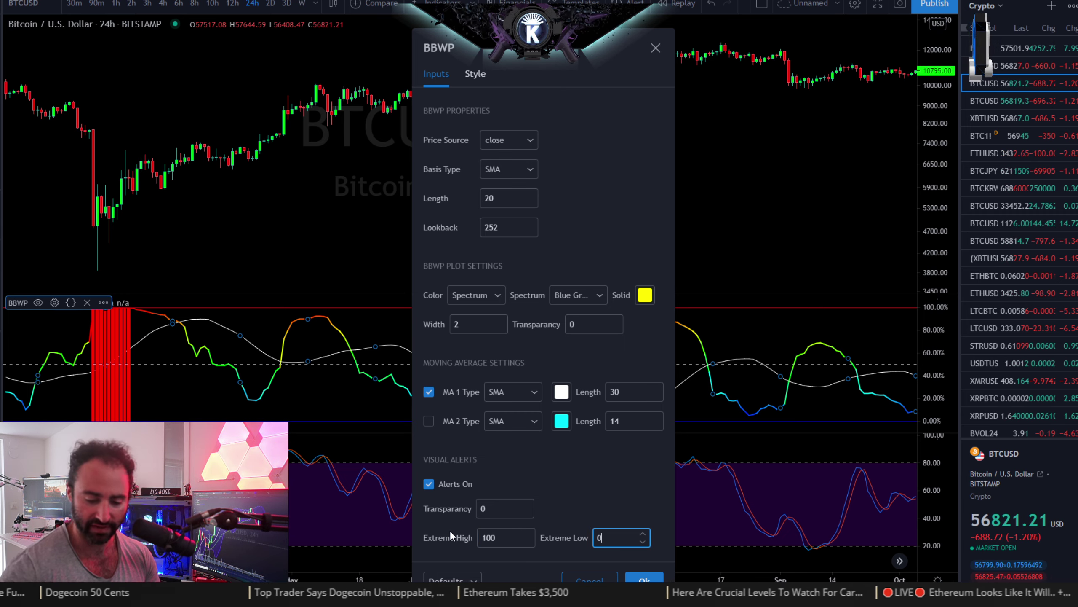
{"action": "left_click", "coordinate": [645, 579]}
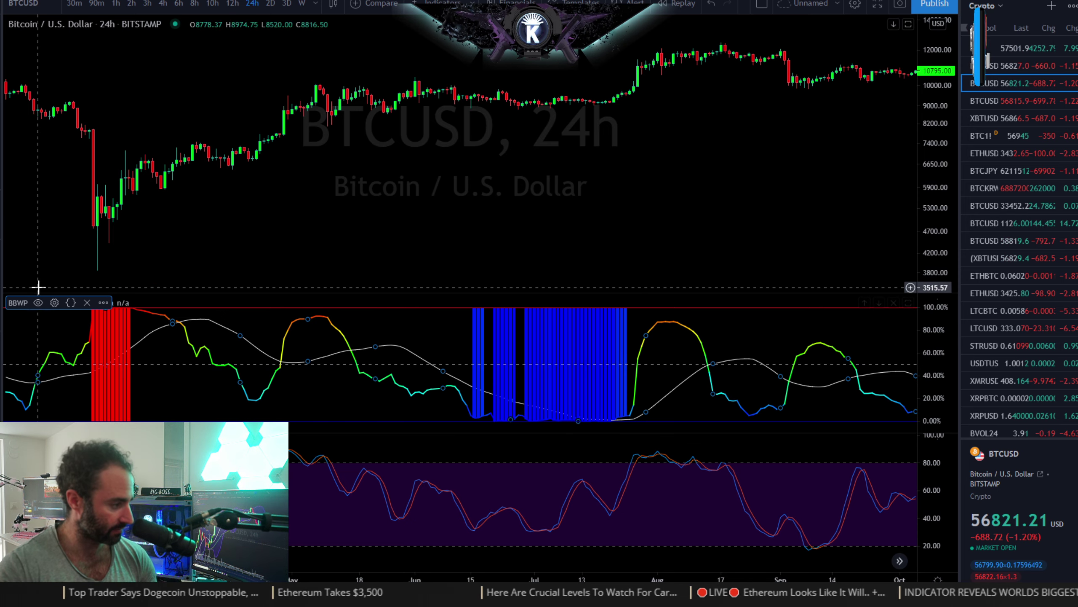
Set the BBWP indicator's Extreme Low alert threshold to 1
{"action": "left_click", "coordinate": [55, 303]}
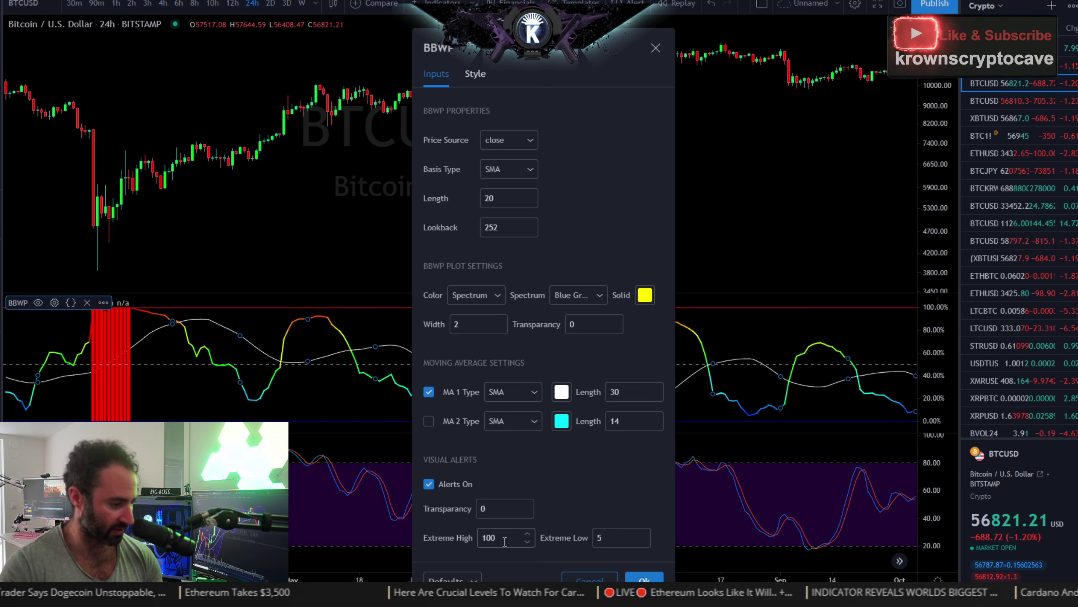
{"action": "left_click", "coordinate": [599, 541]}
{"action": "key", "text": "BackSpace"}
{"action": "type", "text": "0"}
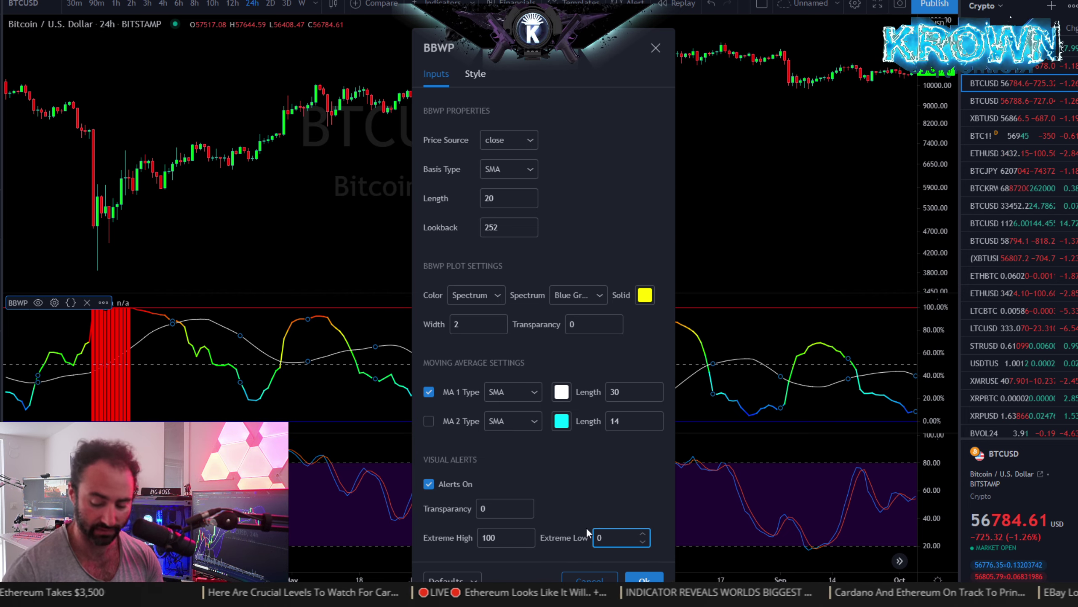
{"action": "key", "text": "BackSpace"}
{"action": "left_click", "coordinate": [646, 579]}
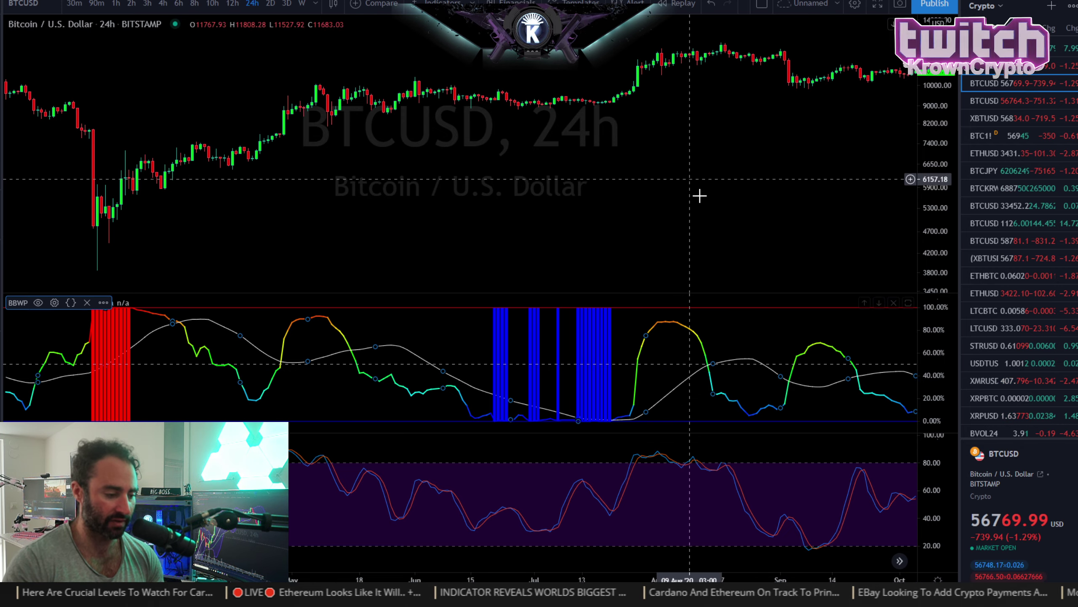
Mark the mid-2020 consolidation range with horizontal lines at about 8547 and 10260
{"action": "left_click_drag", "start_coordinate": [801, 219], "coordinate": [655, 211]}
{"action": "scroll", "coordinate": [696, 196], "scroll_direction": "down", "scroll_amount": 3}
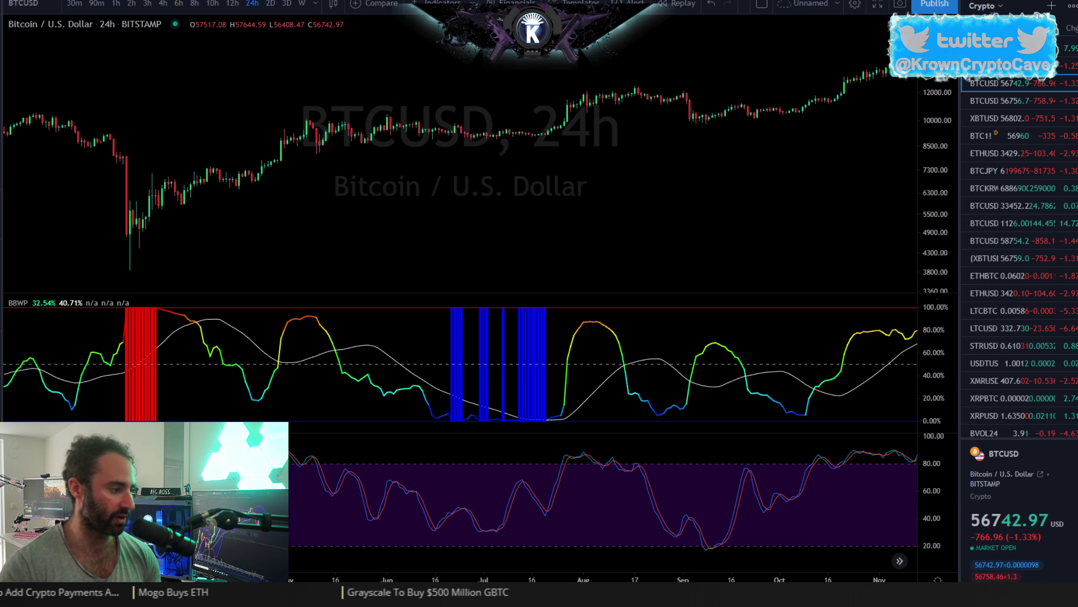
{"action": "left_click", "coordinate": [393, 145]}
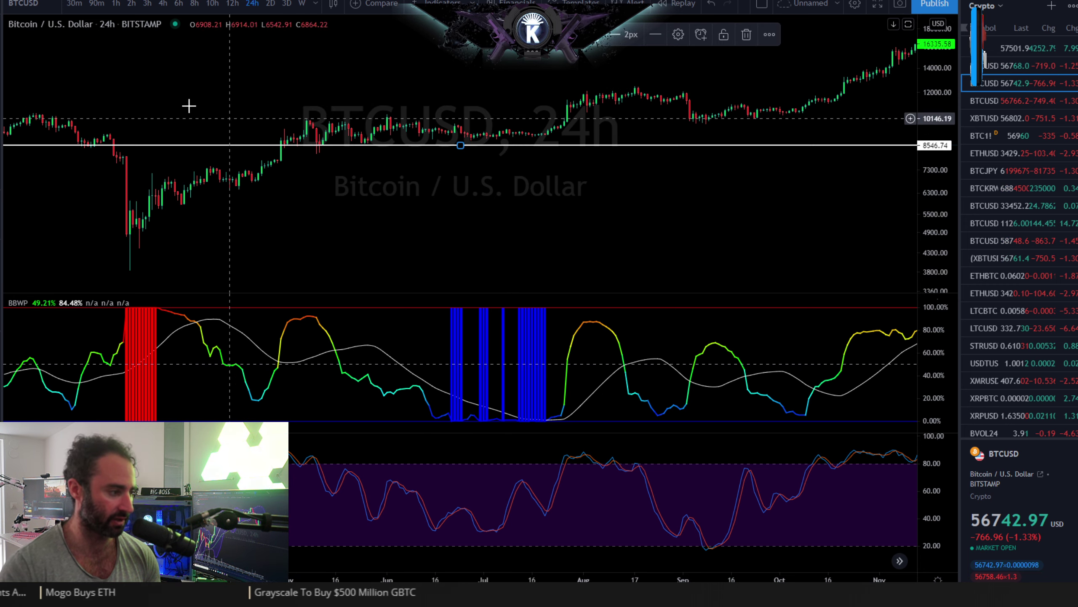
{"action": "left_click", "coordinate": [363, 91]}
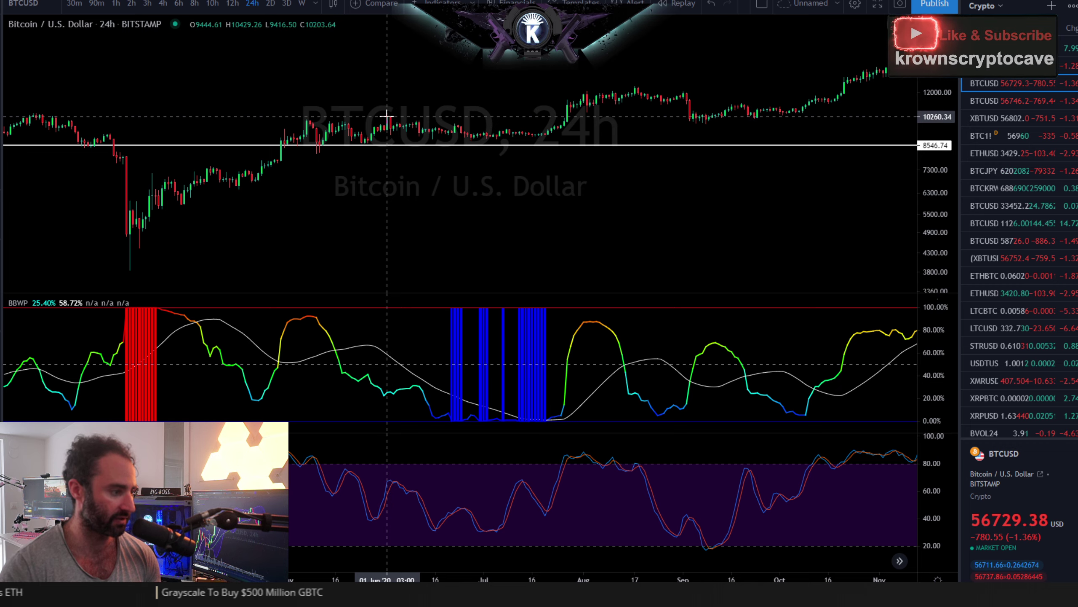
{"action": "left_click", "coordinate": [461, 117]}
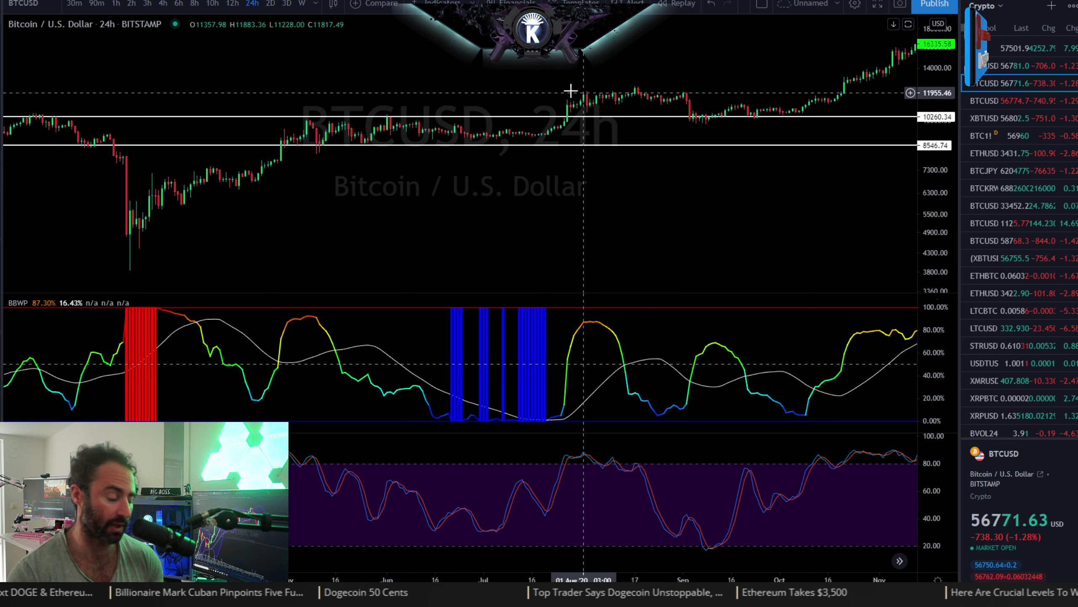
Mark the March 2020 crash zone with horizontal lines at about 5639 and 4755
{"action": "scroll", "coordinate": [571, 91], "scroll_direction": "left", "scroll_amount": 10}
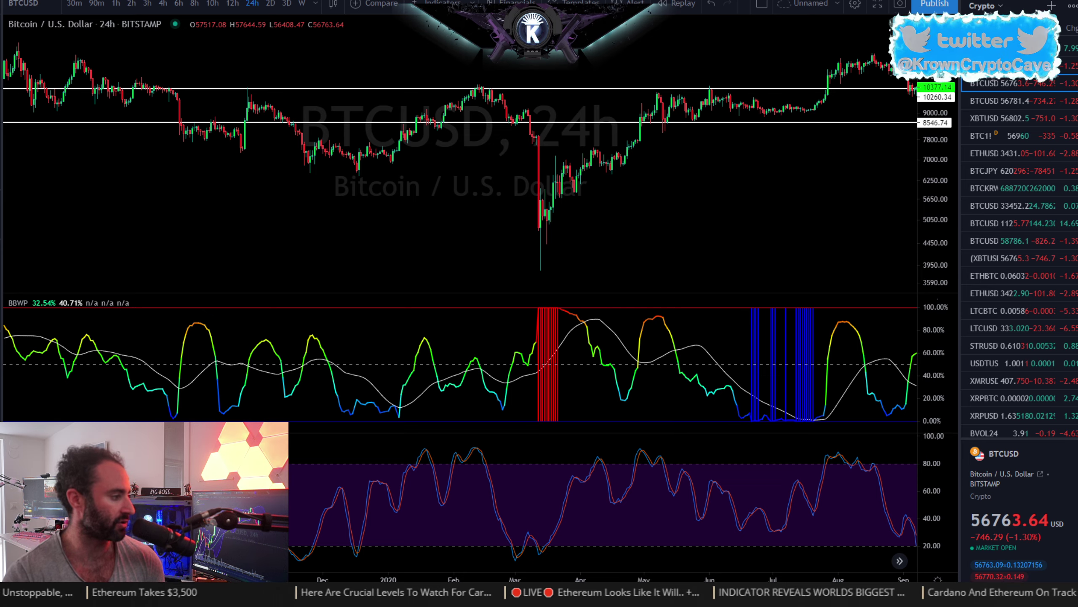
{"action": "left_click", "coordinate": [460, 199]}
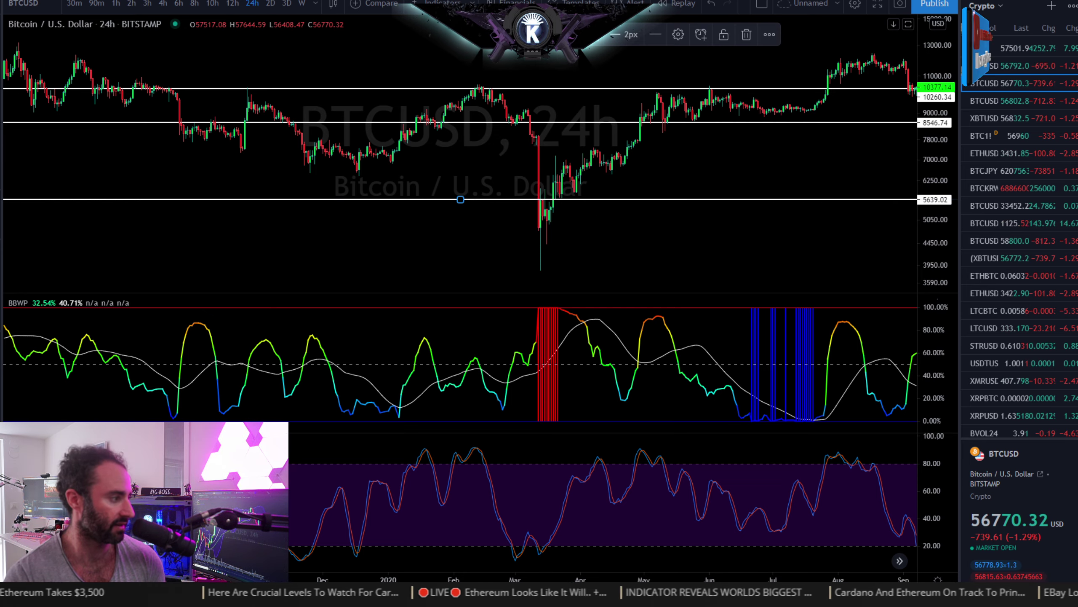
{"action": "left_click", "coordinate": [551, 230]}
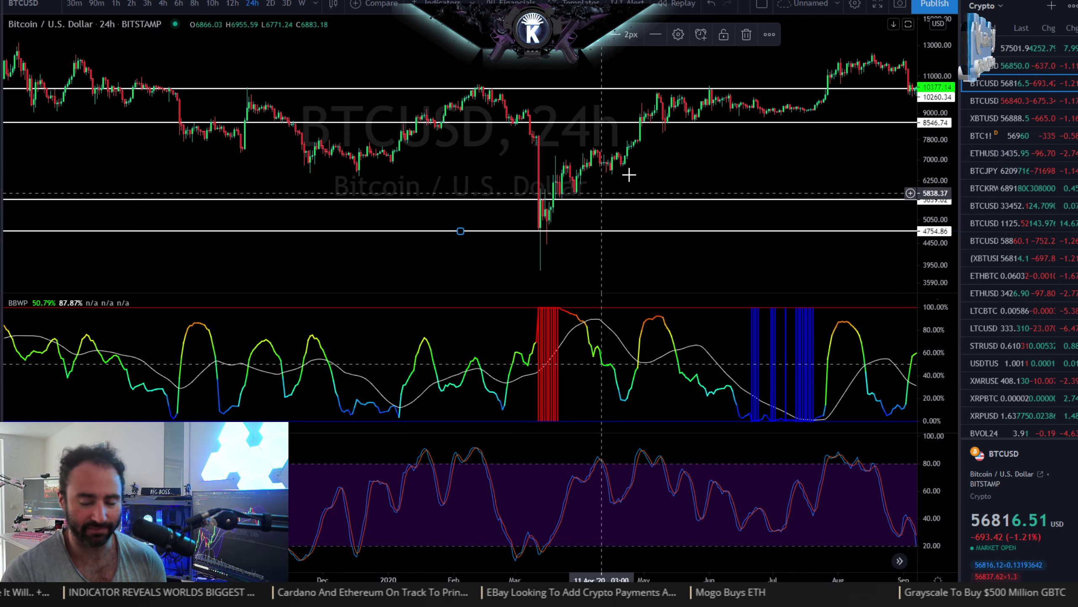
Hide the drawn horizontal lines and inspect the price action up to May 2021 in an enlarged pane before restoring the indicator panes
{"action": "double_click", "coordinate": [818, 155]}
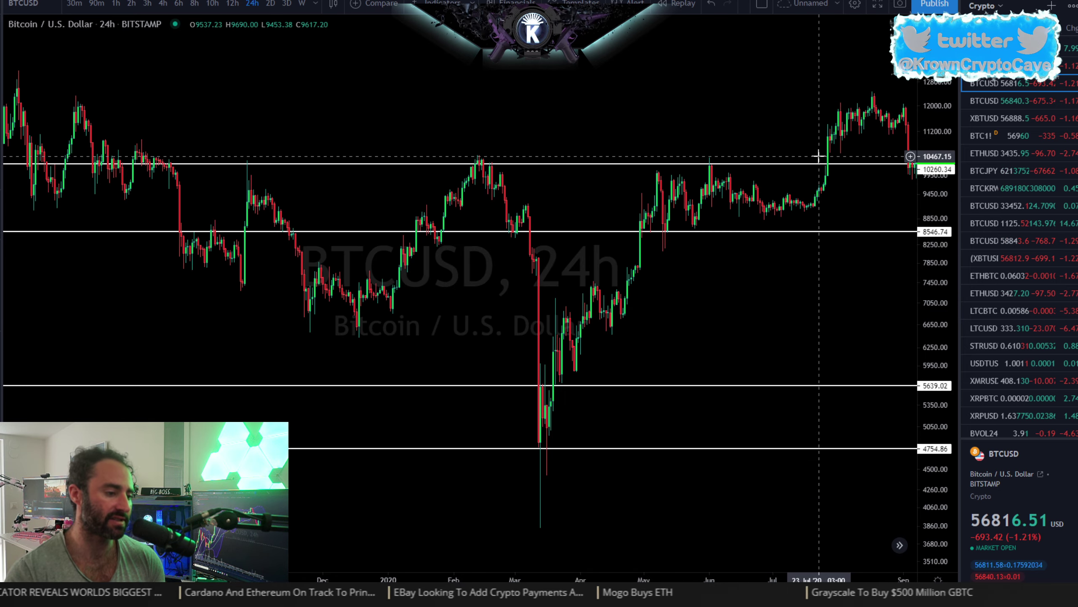
{"action": "left_click_drag", "start_coordinate": [801, 83], "coordinate": [385, 70]}
{"action": "scroll", "coordinate": [599, 173], "scroll_direction": "down", "scroll_amount": 3}
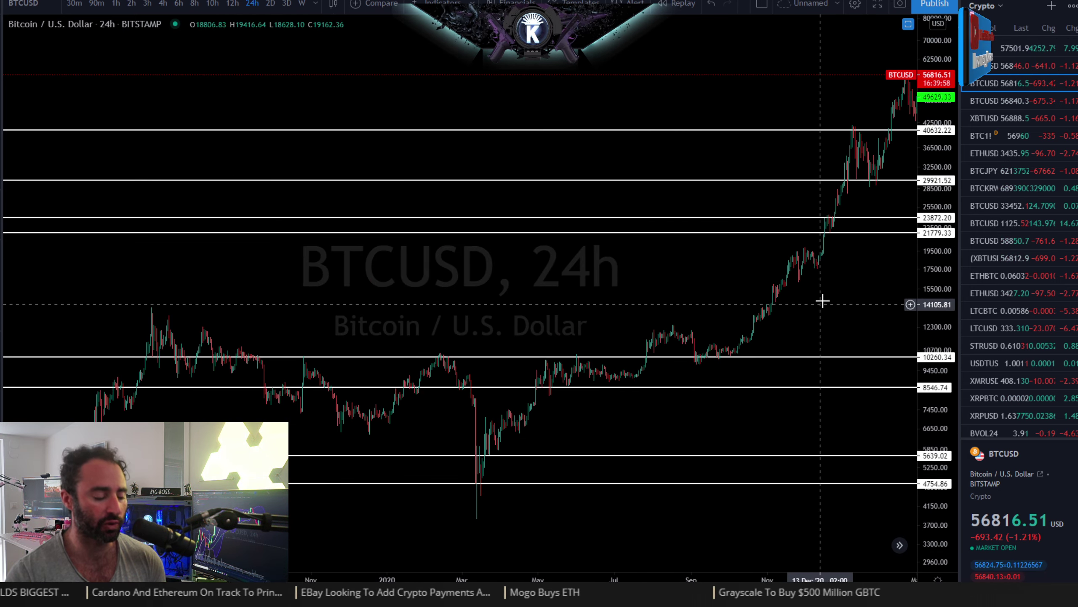
{"action": "left_click_drag", "start_coordinate": [822, 301], "coordinate": [415, 289]}
{"action": "key", "text": "ctrl+alt+h"}
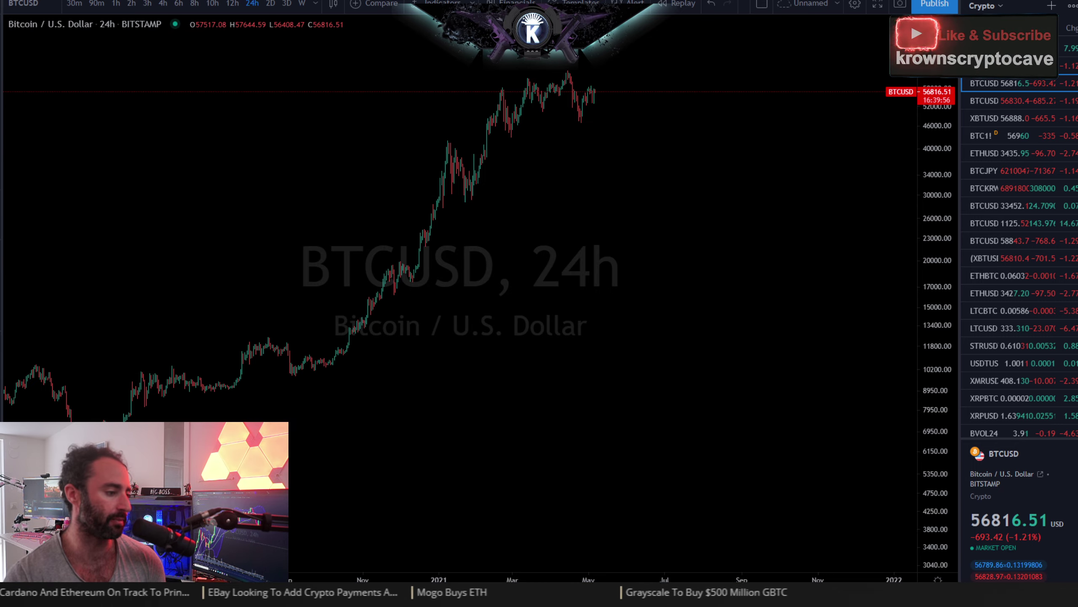
{"action": "scroll", "coordinate": [518, 284], "scroll_direction": "up", "scroll_amount": 3}
{"action": "left_click_drag", "start_coordinate": [518, 285], "coordinate": [684, 272]}
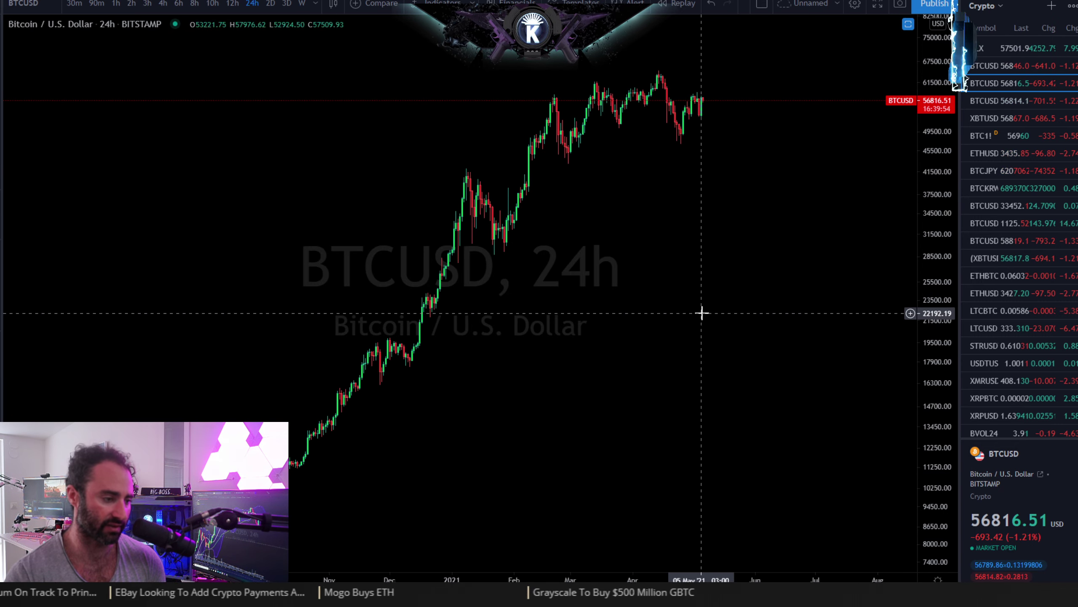
{"action": "scroll", "coordinate": [702, 313], "scroll_direction": "up", "scroll_amount": 2}
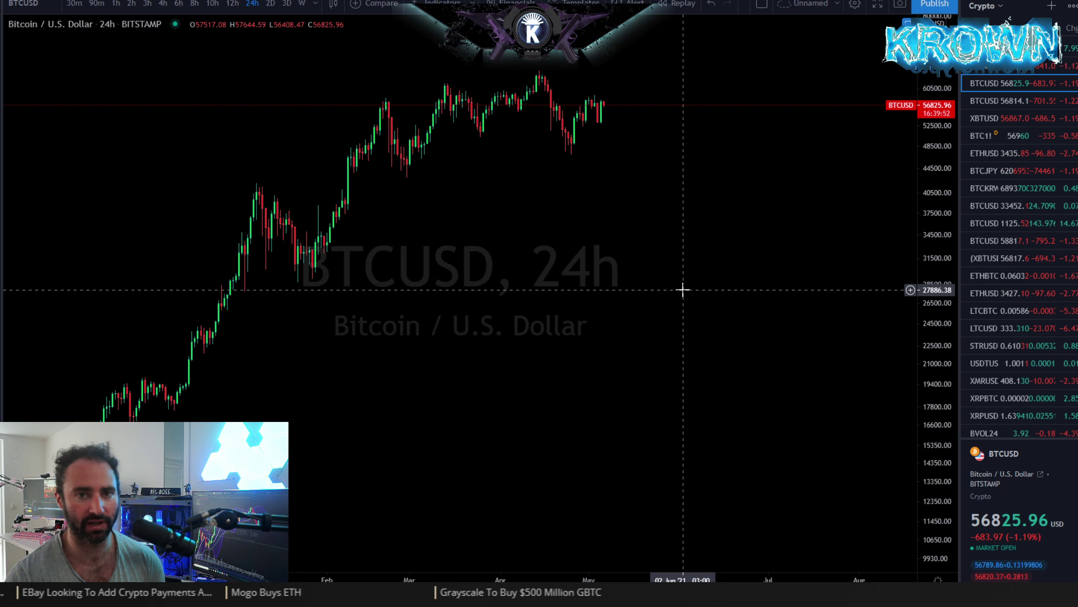
{"action": "double_click", "coordinate": [641, 227]}
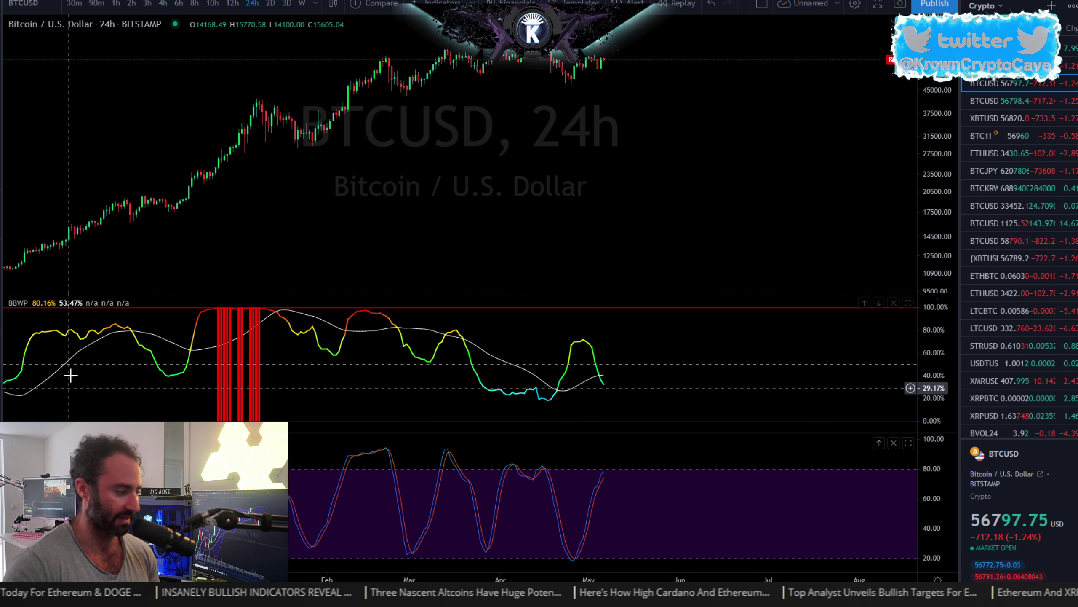
Set the BBWP indicator's Length to 10 and review its signals on the daily chart
{"action": "left_click", "coordinate": [54, 302]}
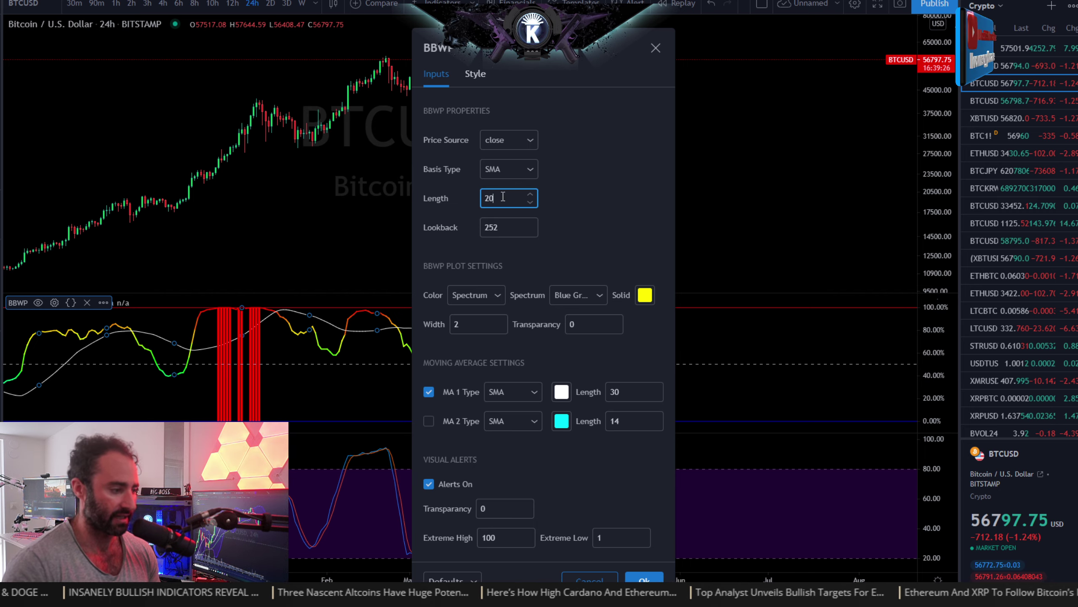
{"action": "type", "text": "10"}
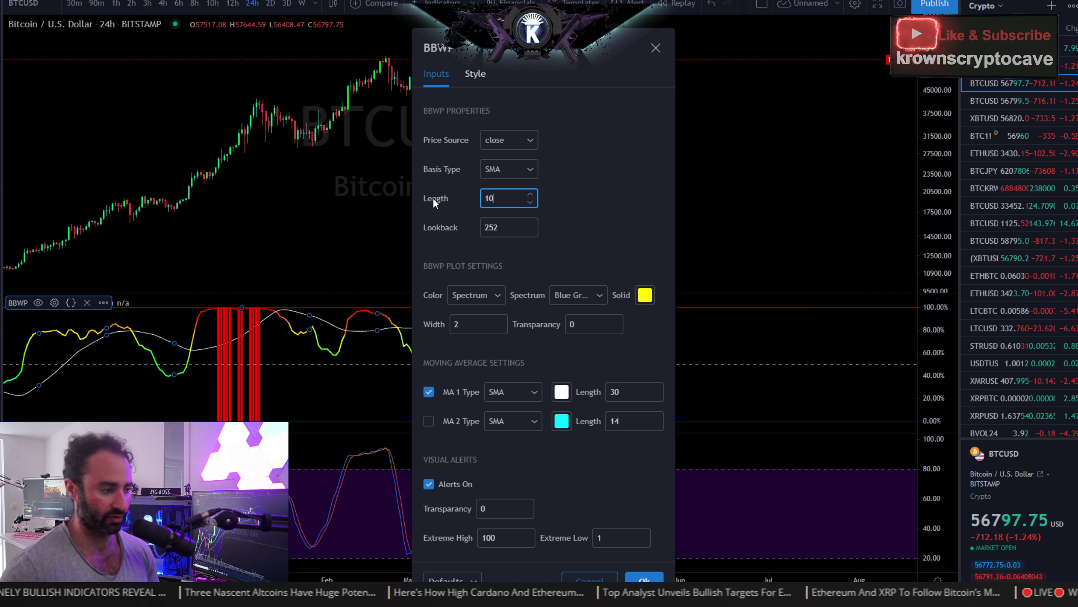
{"action": "left_click", "coordinate": [644, 578]}
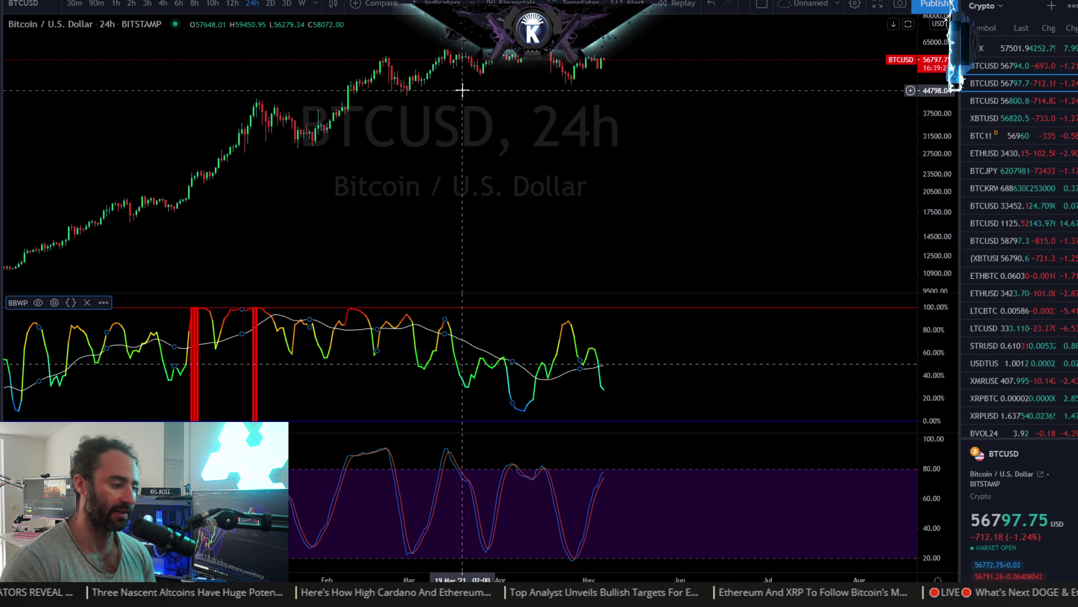
{"action": "scroll", "coordinate": [537, 165], "scroll_direction": "down", "scroll_amount": 2}
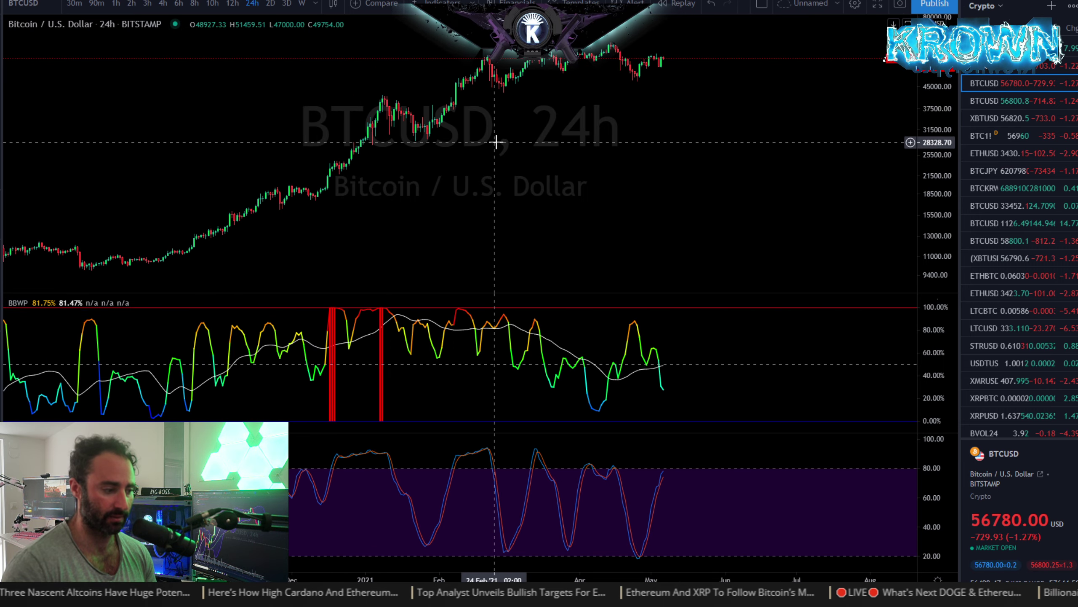
{"action": "left_click_drag", "start_coordinate": [496, 143], "coordinate": [575, 213]}
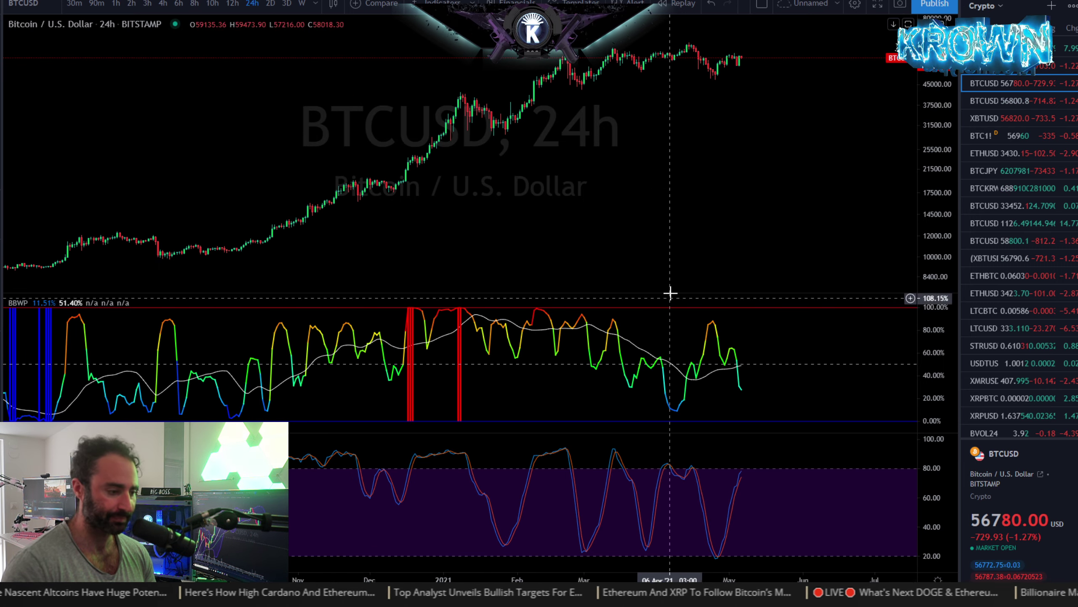
Switch BTCUSD to the 1h interval and examine the BBWP signals against price from late April to early May 2021
{"action": "left_click", "coordinate": [115, 4]}
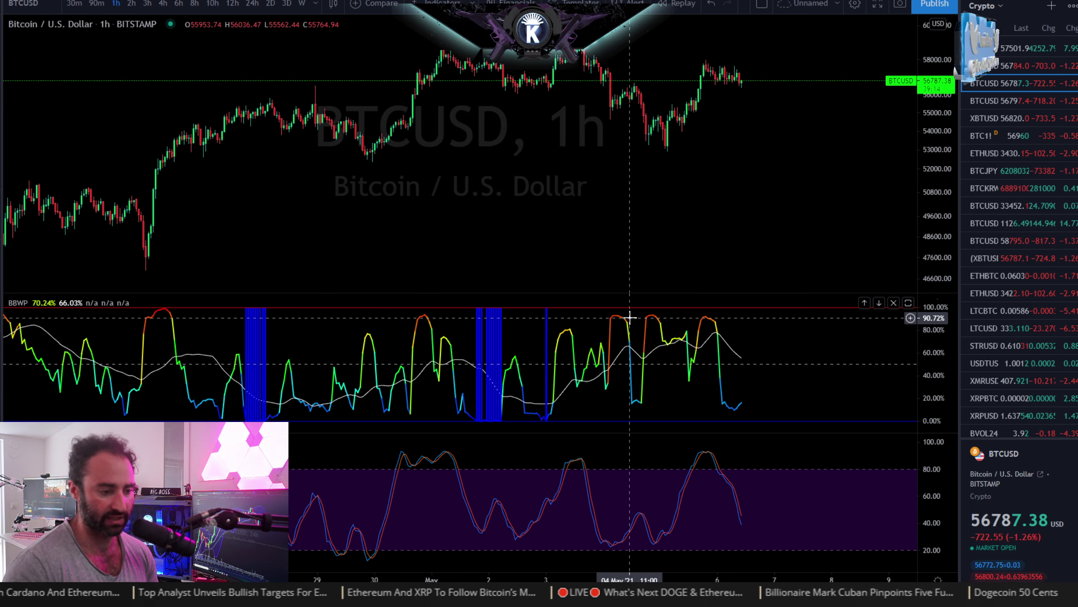
{"action": "left_click_drag", "start_coordinate": [621, 192], "coordinate": [508, 151]}
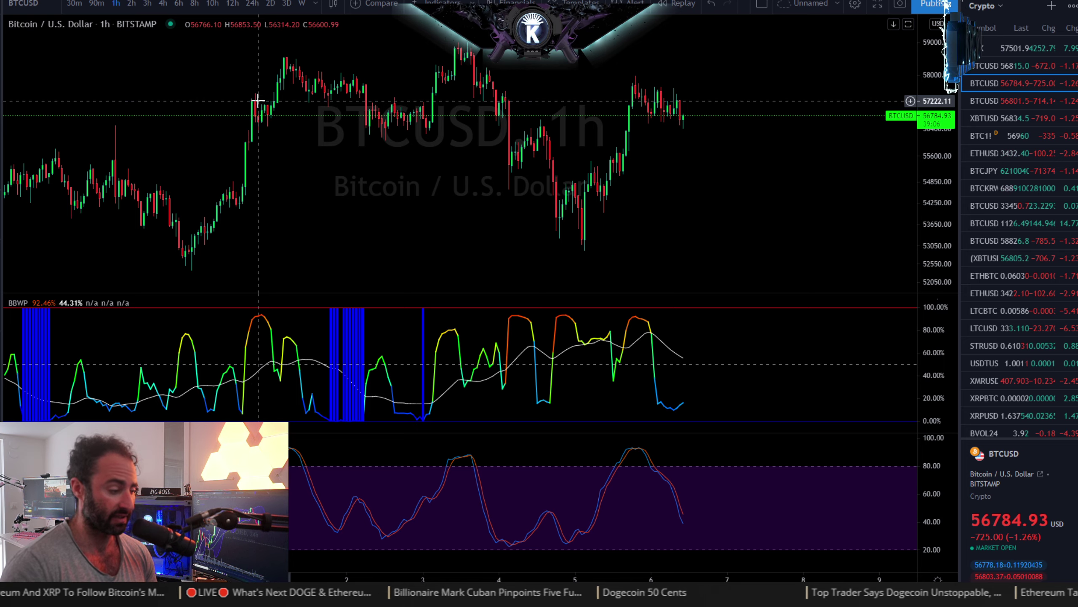
{"action": "left_click_drag", "start_coordinate": [257, 101], "coordinate": [513, 93]}
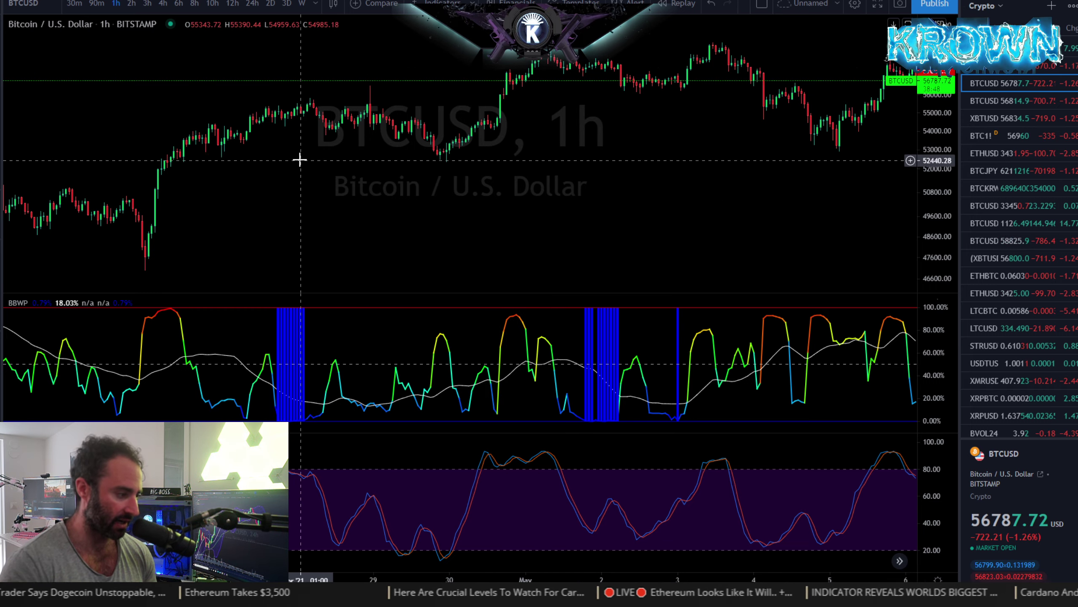
{"action": "left_click_drag", "start_coordinate": [301, 160], "coordinate": [588, 191]}
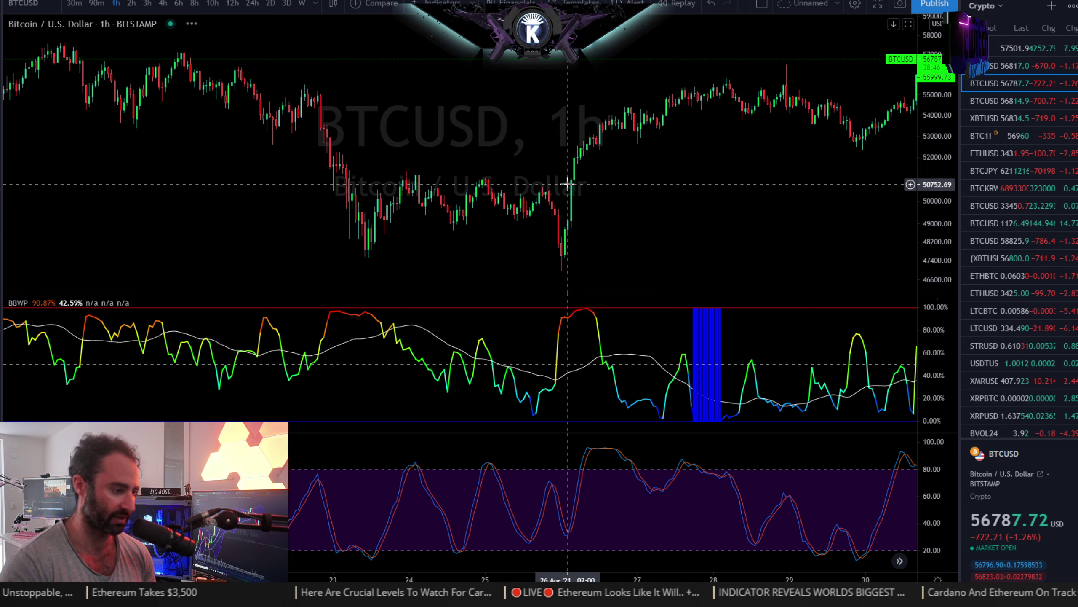
Return the chart to the 24h interval and review the BBWP signals from late 2020 to May 2021
{"action": "left_click", "coordinate": [252, 4]}
{"action": "left_click_drag", "start_coordinate": [842, 209], "coordinate": [412, 193]}
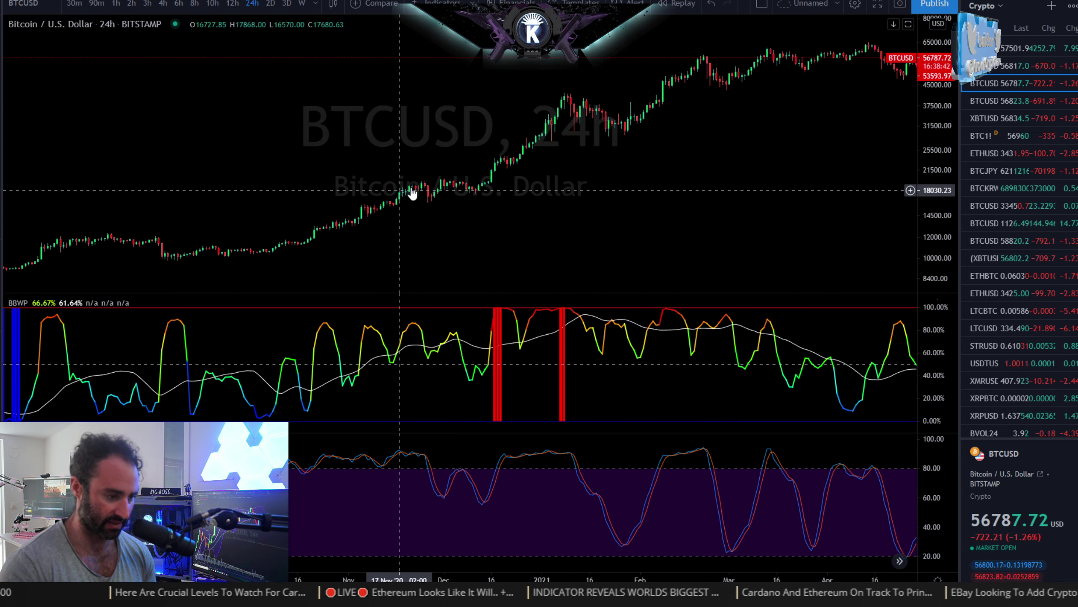
{"action": "left_click_drag", "start_coordinate": [686, 161], "coordinate": [593, 152]}
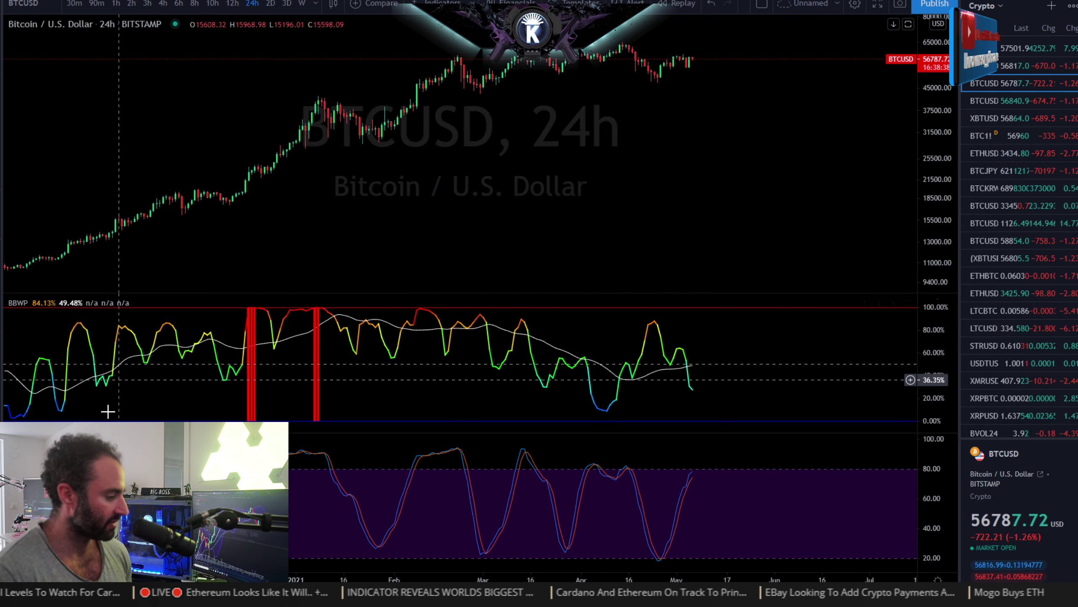
Remove the Stochastic pane and review the BBWP line against BTCUSD price from late 2020 to May 2021
{"action": "left_click", "coordinate": [894, 442]}
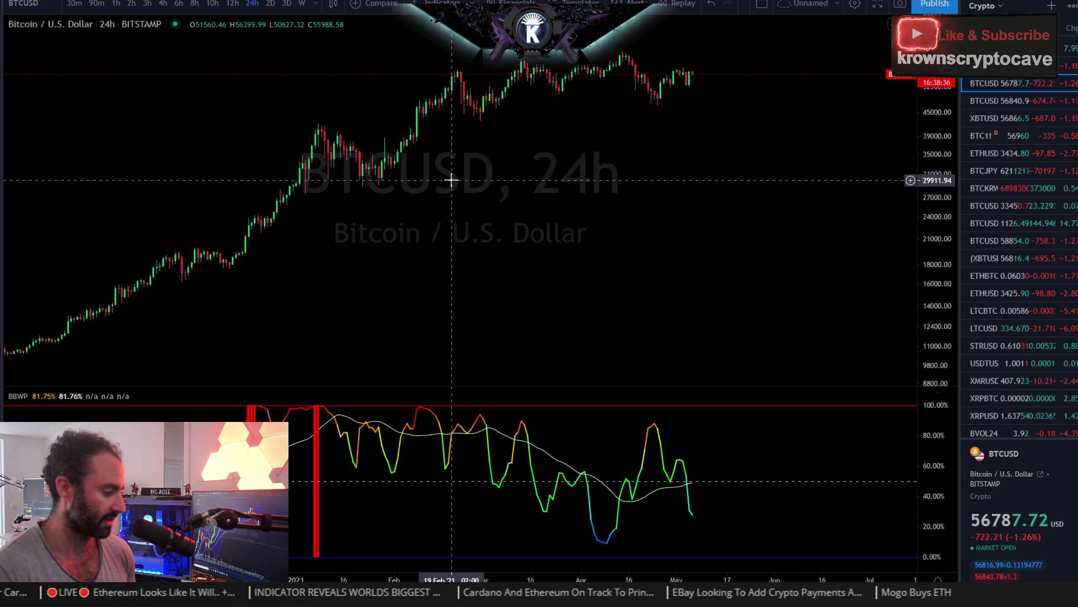
{"action": "scroll", "coordinate": [452, 181], "scroll_direction": "down", "scroll_amount": 2}
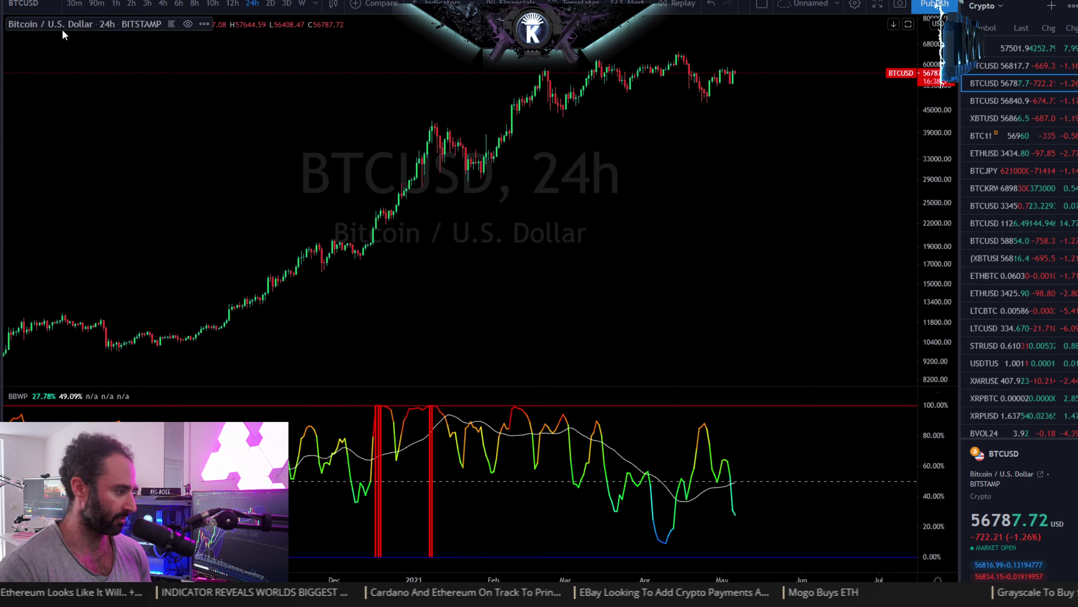
{"action": "left_click_drag", "start_coordinate": [393, 284], "coordinate": [510, 244]}
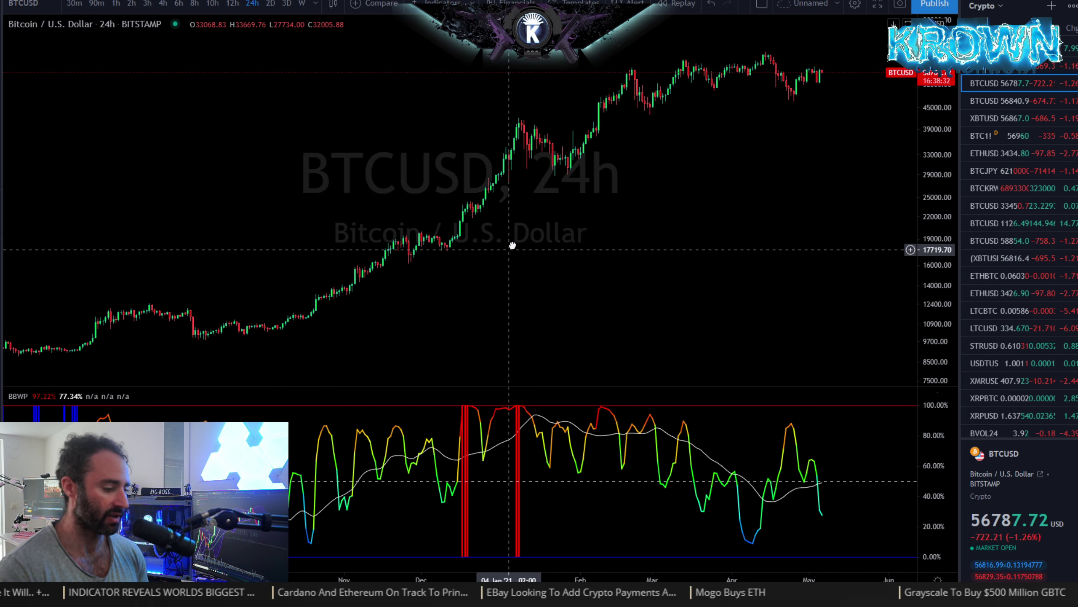
{"action": "scroll", "coordinate": [652, 305], "scroll_direction": "up", "scroll_amount": 2}
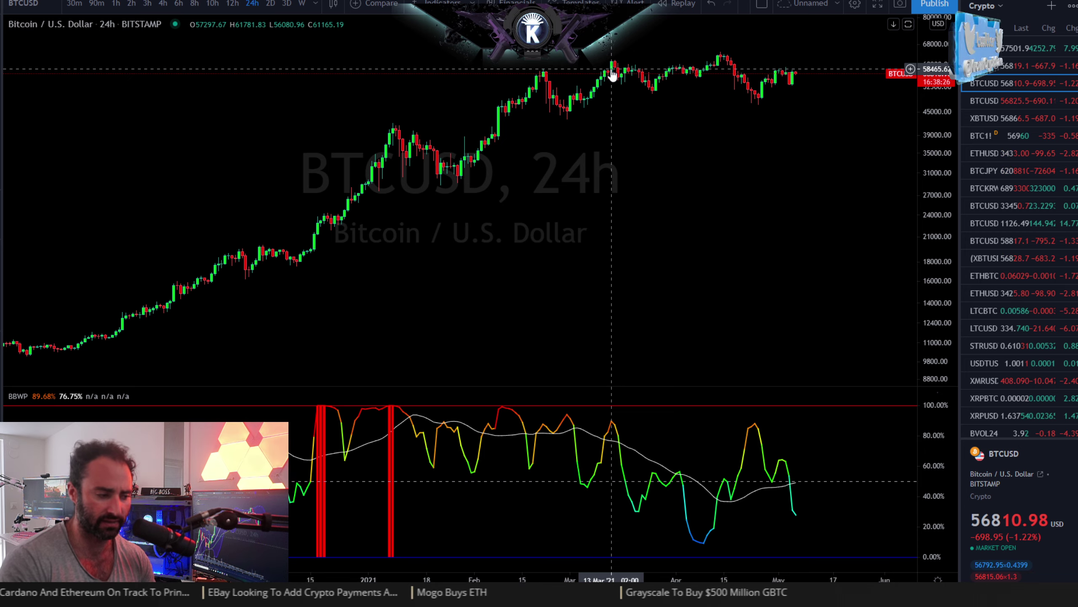
Inspect the BBWP line in an enlarged pane, restore the price pane, and compare both through early May 2021
{"action": "double_click", "coordinate": [696, 426]}
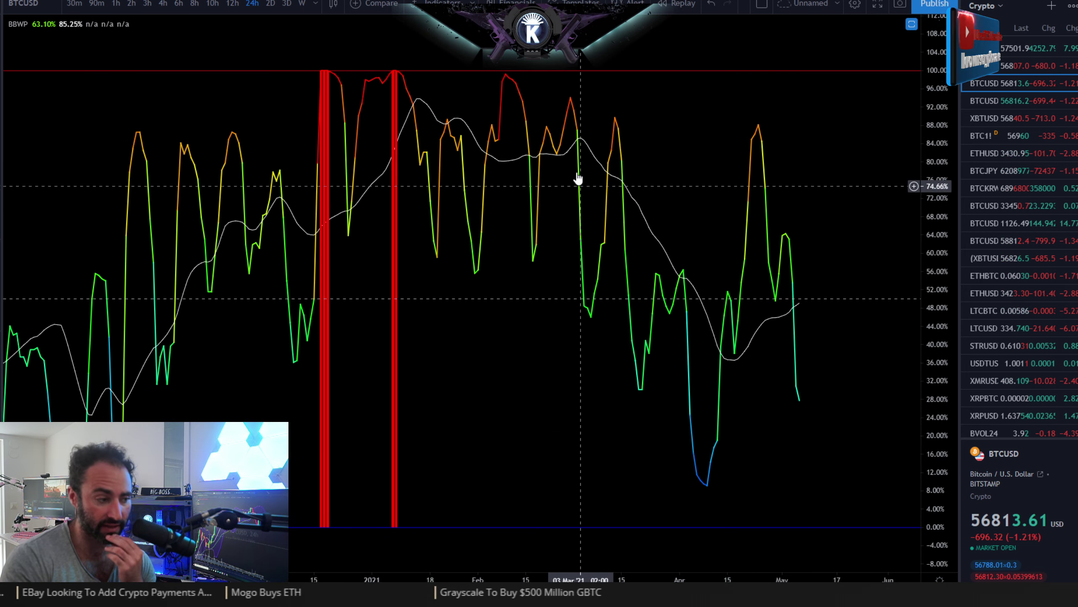
{"action": "double_click", "coordinate": [676, 121]}
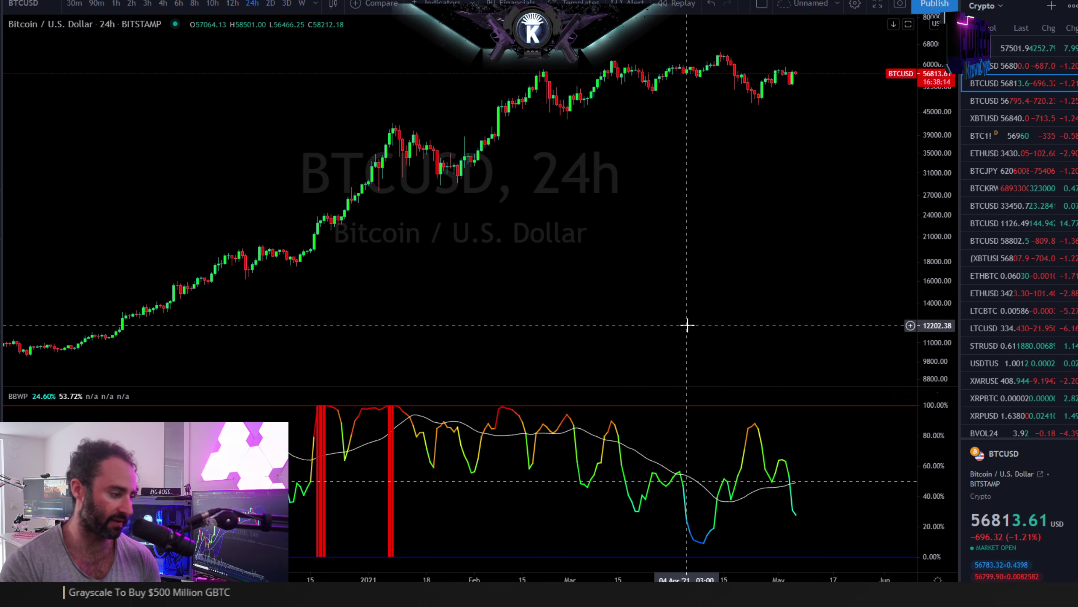
{"action": "scroll", "coordinate": [688, 325], "scroll_direction": "down", "scroll_amount": 3}
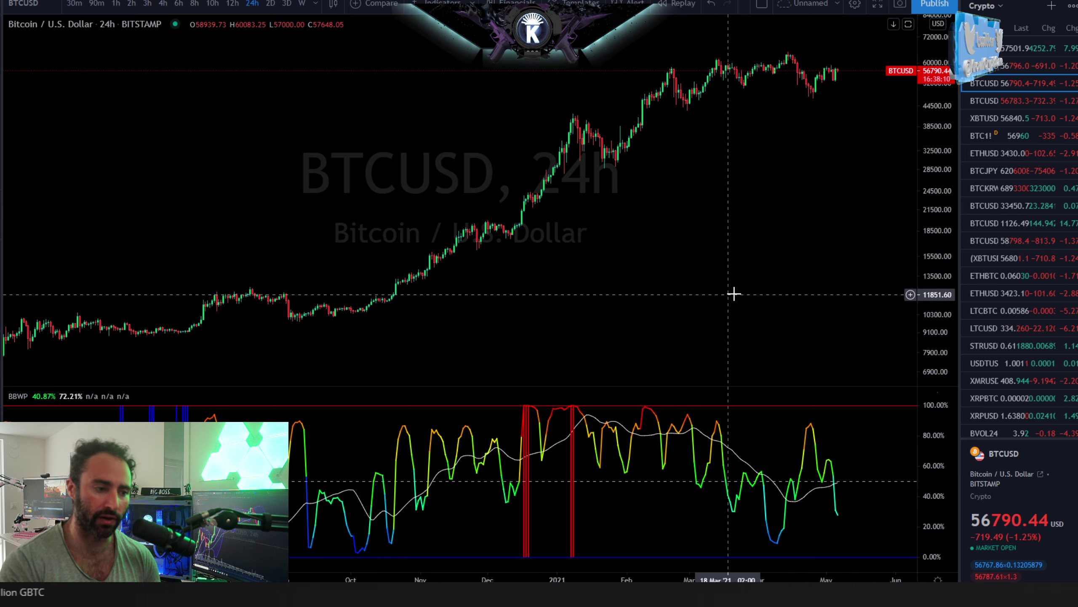
{"action": "scroll", "coordinate": [733, 293], "scroll_direction": "up", "scroll_amount": 5}
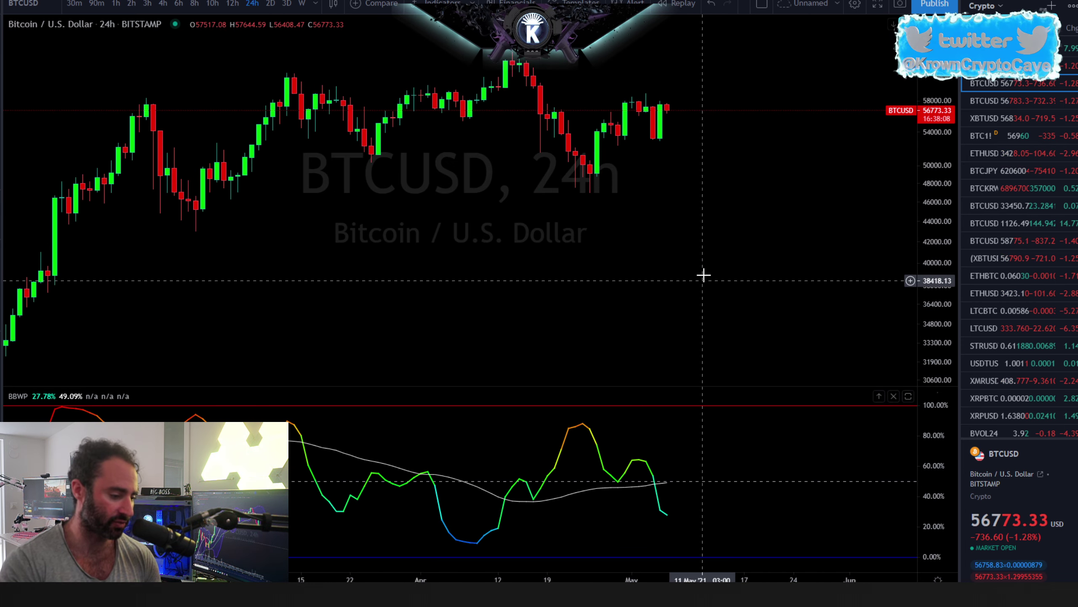
{"action": "scroll", "coordinate": [705, 272], "scroll_direction": "down", "scroll_amount": 2}
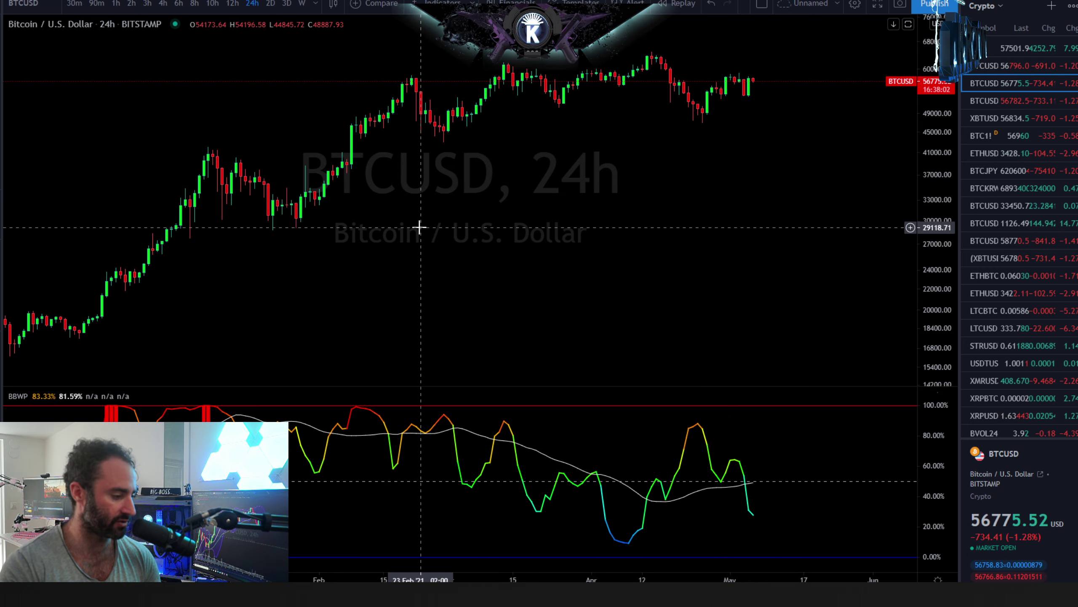
Examine the earlier BBWP signals against daily price back to early 2020 and return to the latest May 2021 candles
{"action": "left_click_drag", "start_coordinate": [456, 224], "coordinate": [555, 221]}
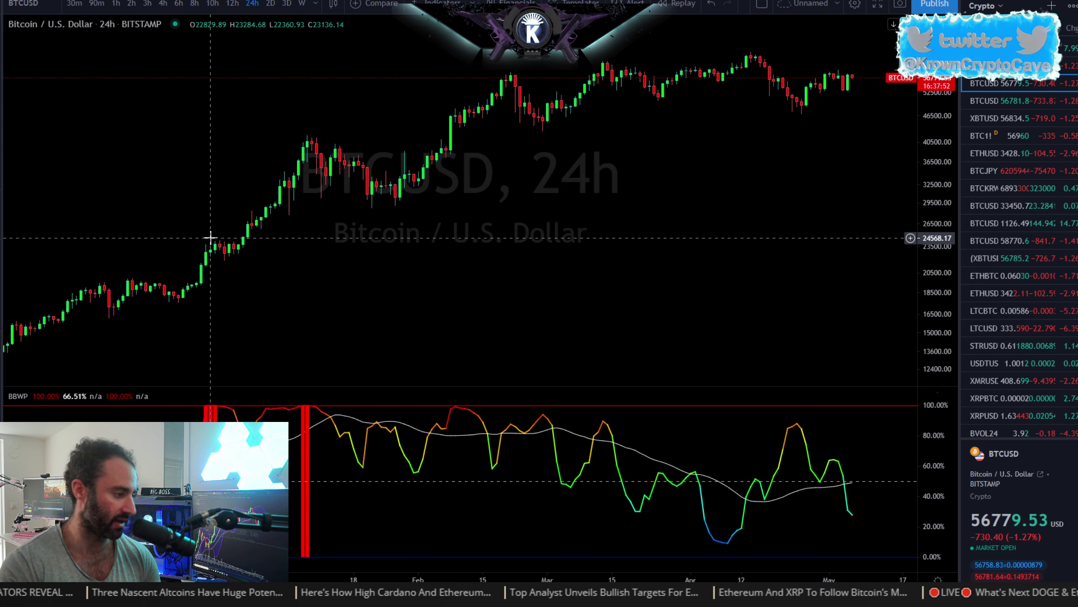
{"action": "left_click_drag", "start_coordinate": [216, 248], "coordinate": [472, 219]}
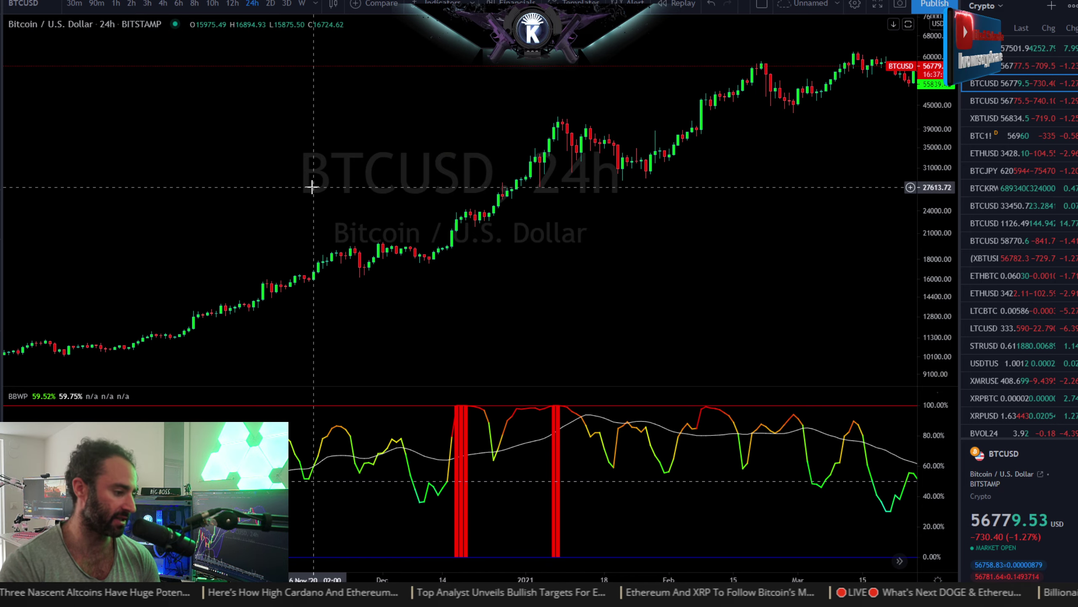
{"action": "left_click_drag", "start_coordinate": [312, 187], "coordinate": [564, 204]}
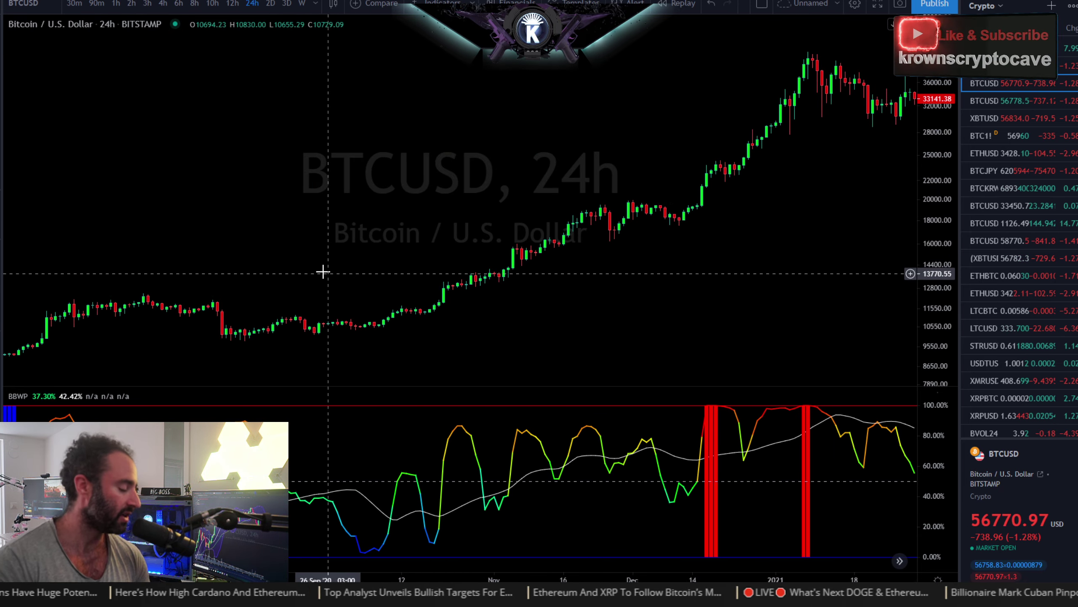
{"action": "scroll", "coordinate": [322, 272], "scroll_direction": "down", "scroll_amount": 3}
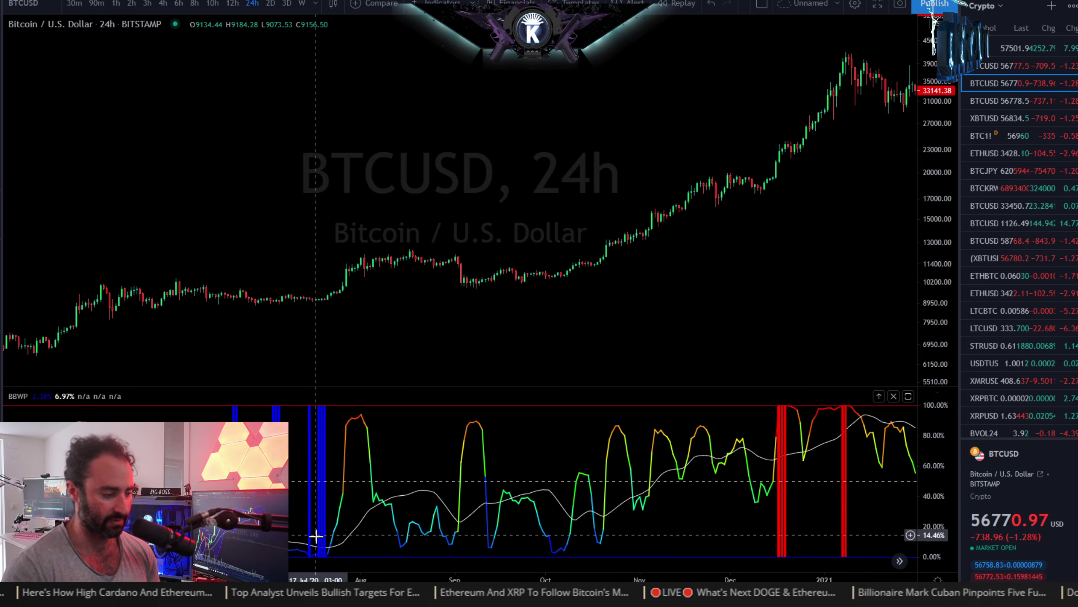
{"action": "scroll", "coordinate": [323, 223], "scroll_direction": "down", "scroll_amount": 4}
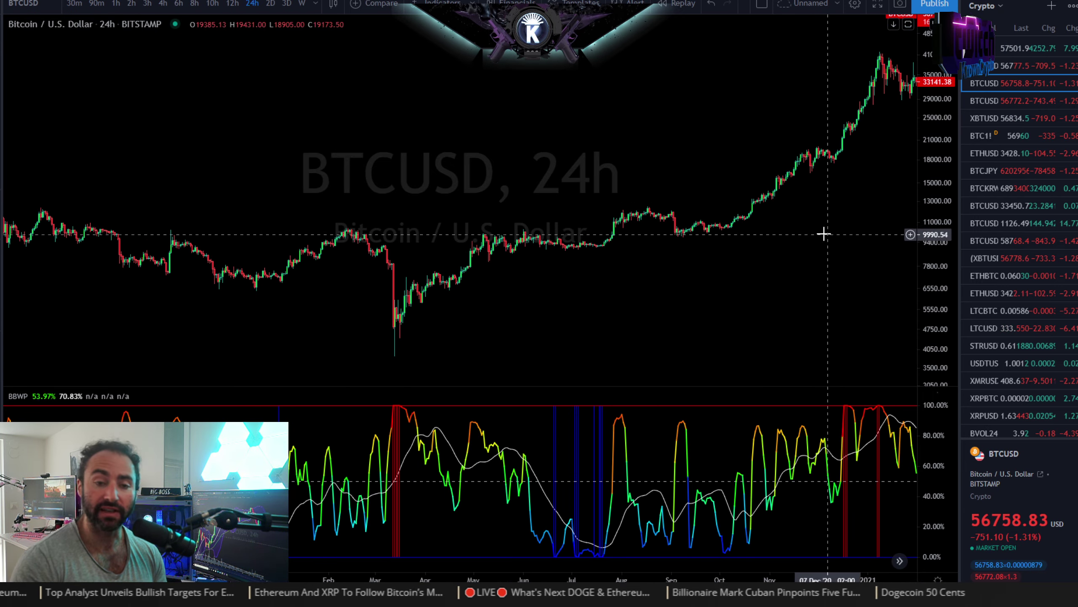
{"action": "left_click_drag", "start_coordinate": [824, 233], "coordinate": [545, 171]}
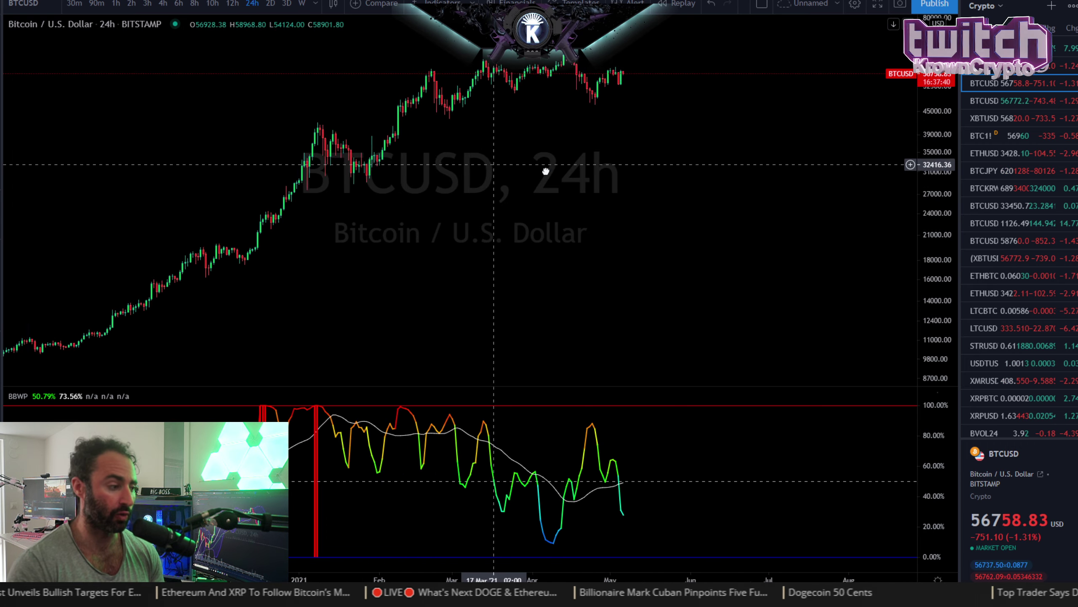
{"action": "scroll", "coordinate": [545, 171], "scroll_direction": "up", "scroll_amount": 2}
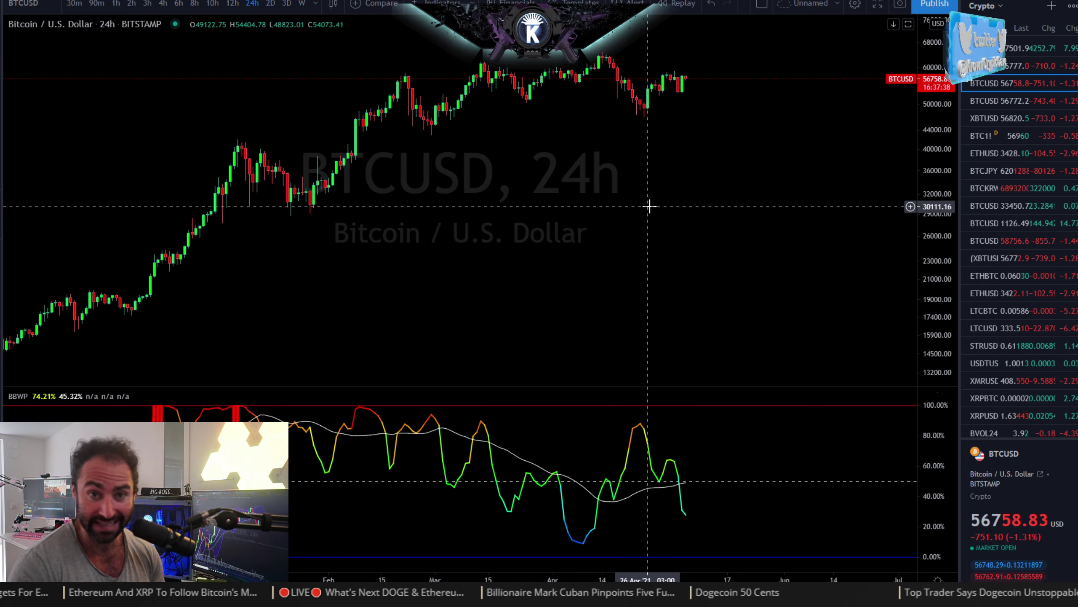